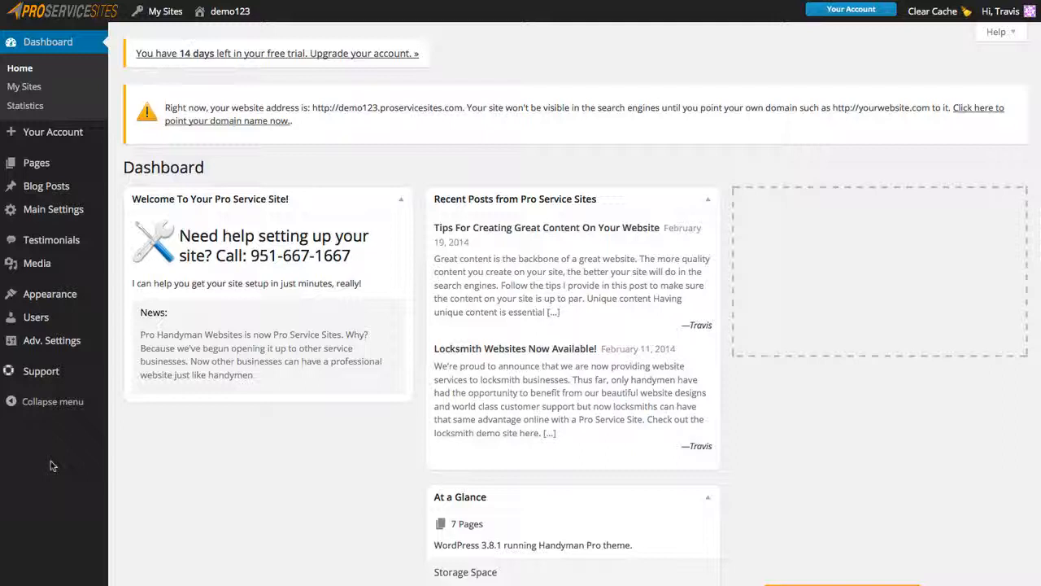
In Main Settings, keep location USA and enter business name 'TCF Home Solutions' and the business phone number.
mouse_move(51, 209)
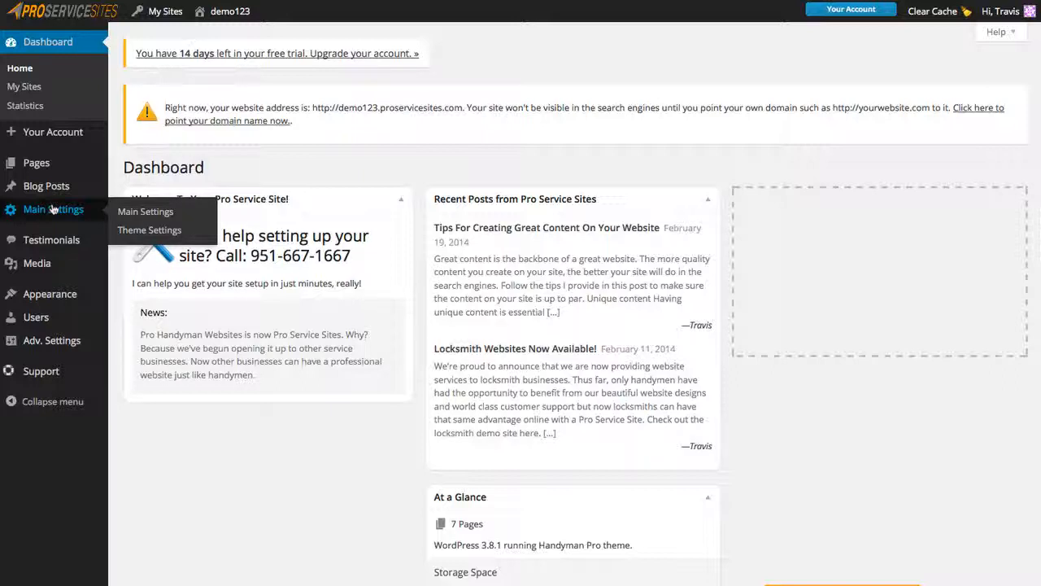
click(53, 209)
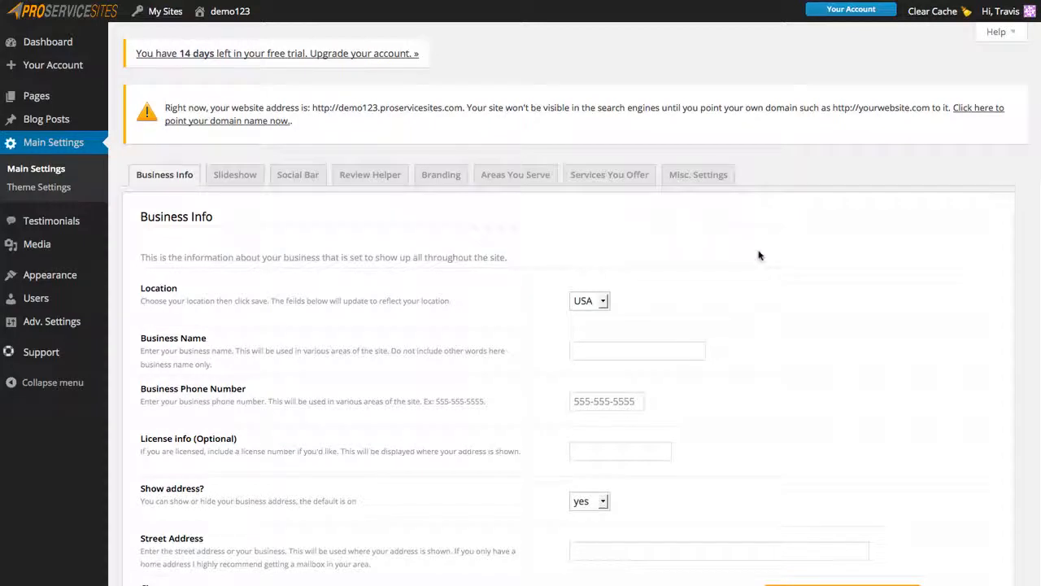
scroll(811, 310, down, 2)
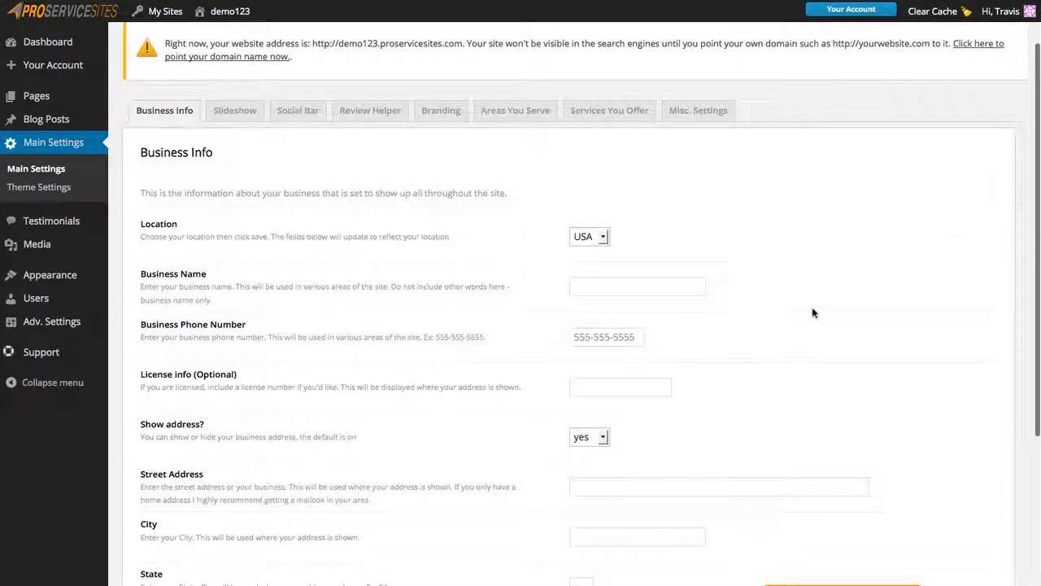
click(603, 238)
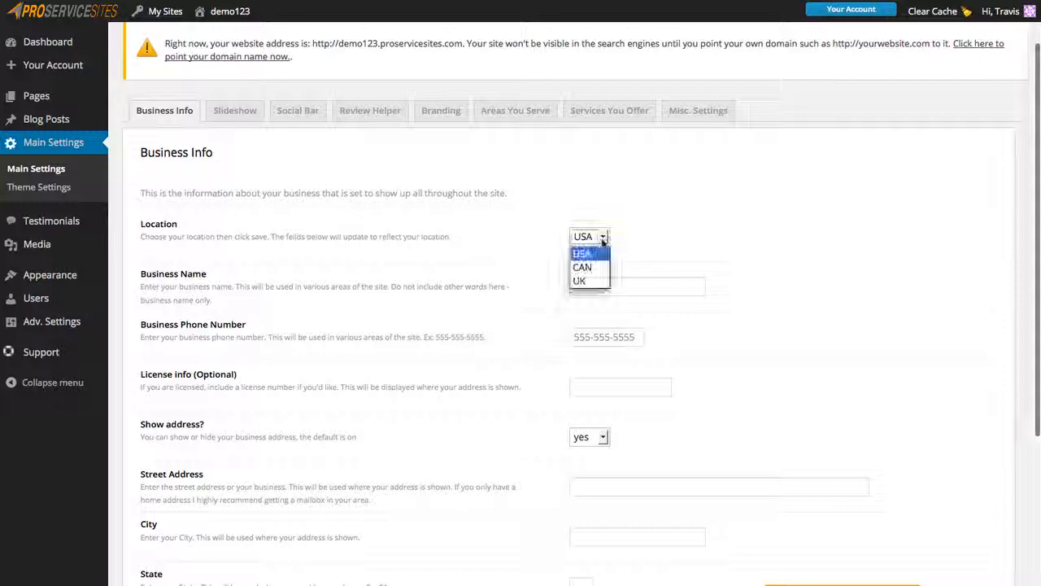
click(755, 238)
click(614, 283)
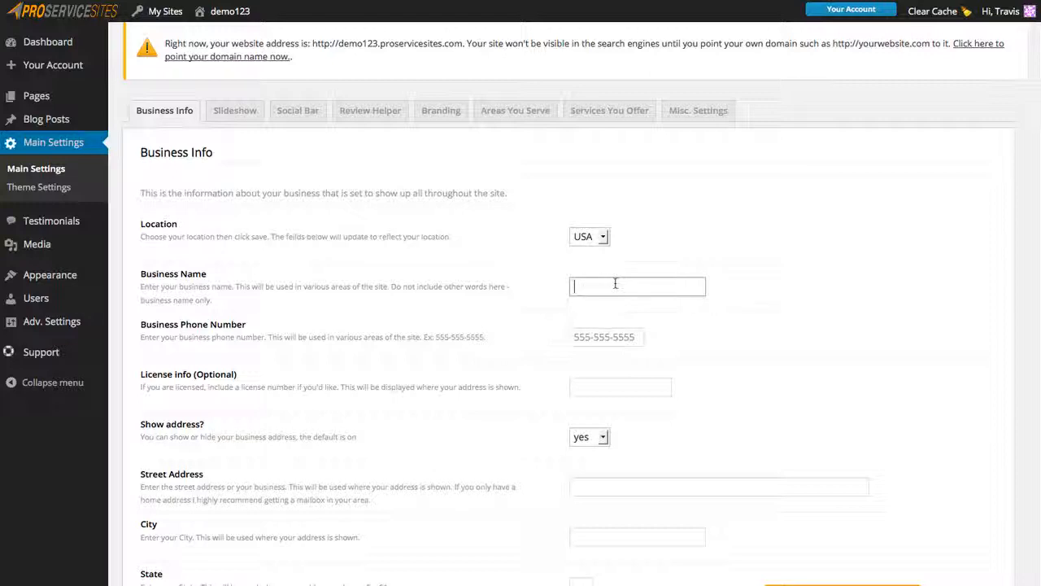
text(TCF Home Solutions)
click(610, 335)
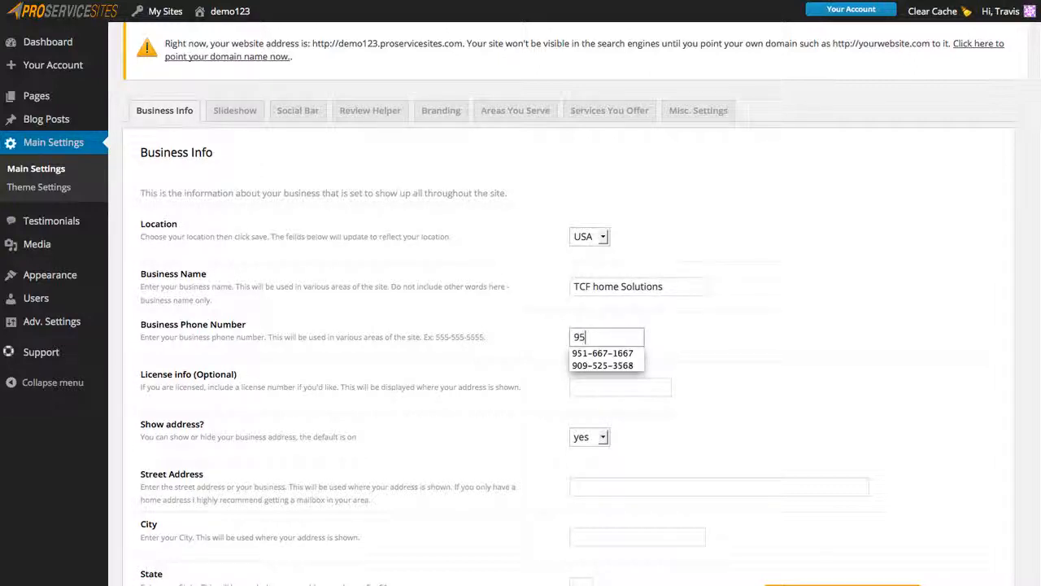
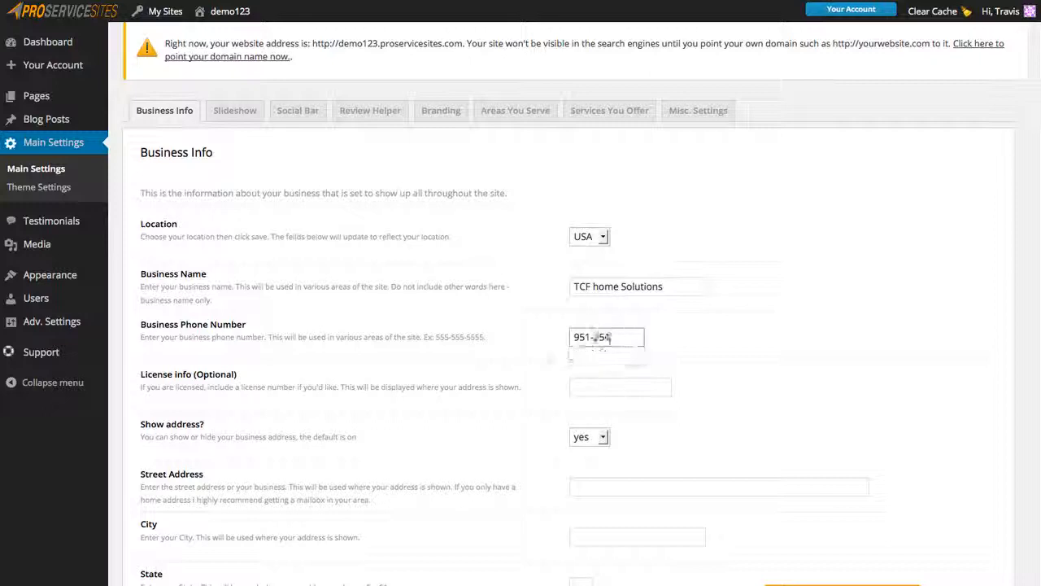
Skip the optional license info and keep Show address set to yes.
click(623, 384)
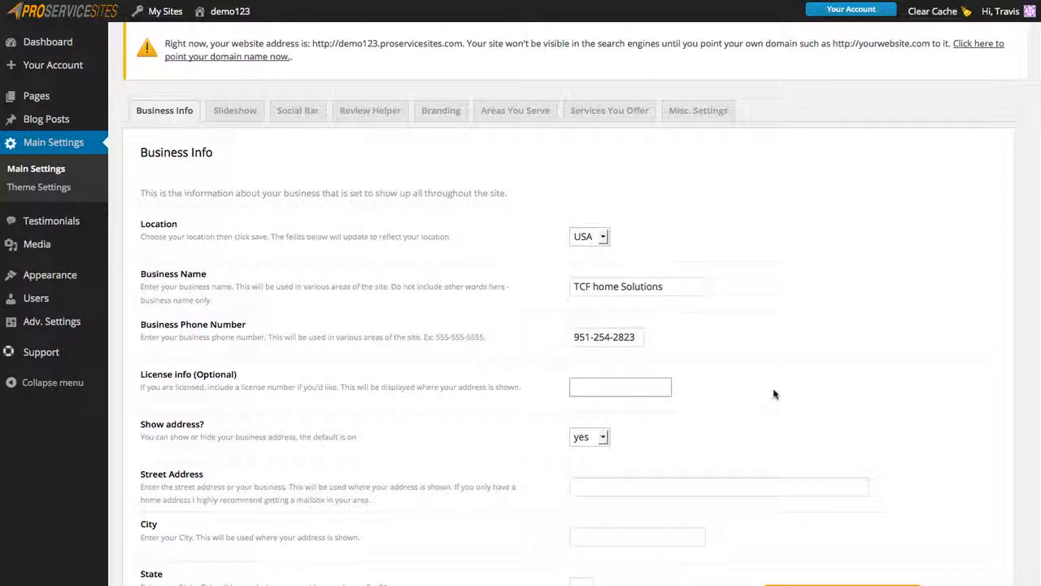
scroll(915, 413, down, 1)
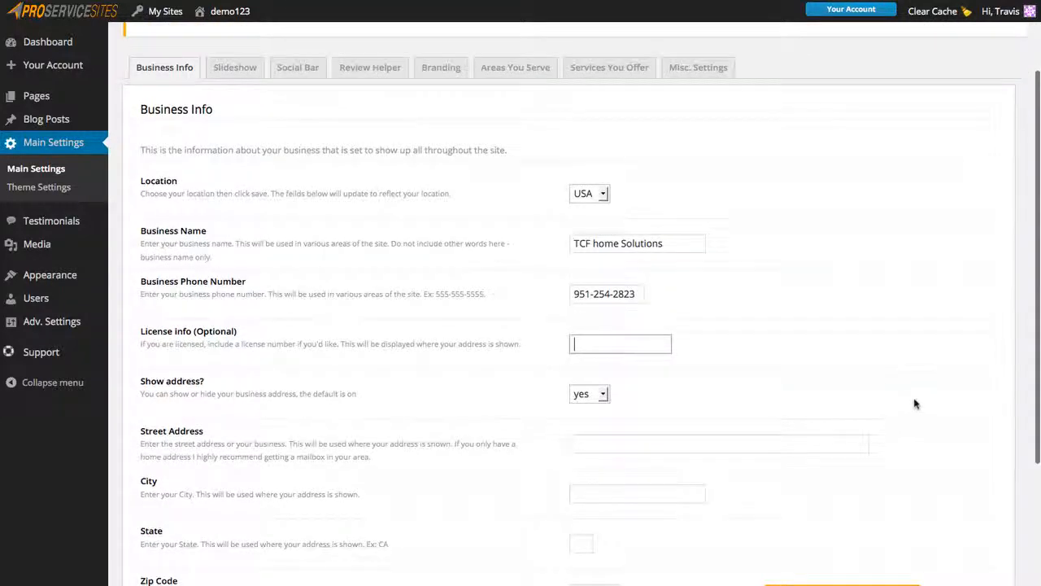
scroll(914, 419, down, 2)
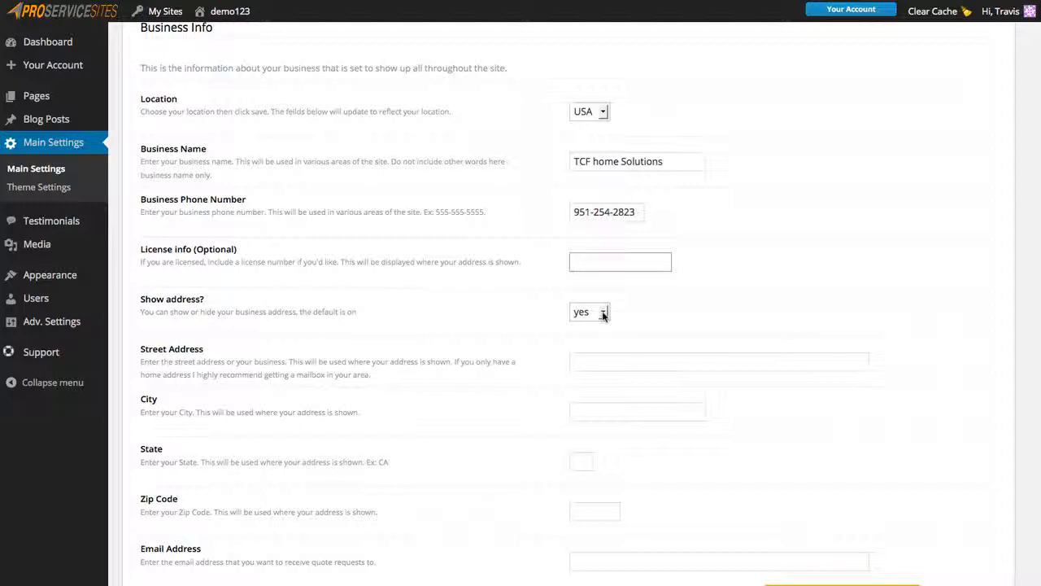
click(604, 315)
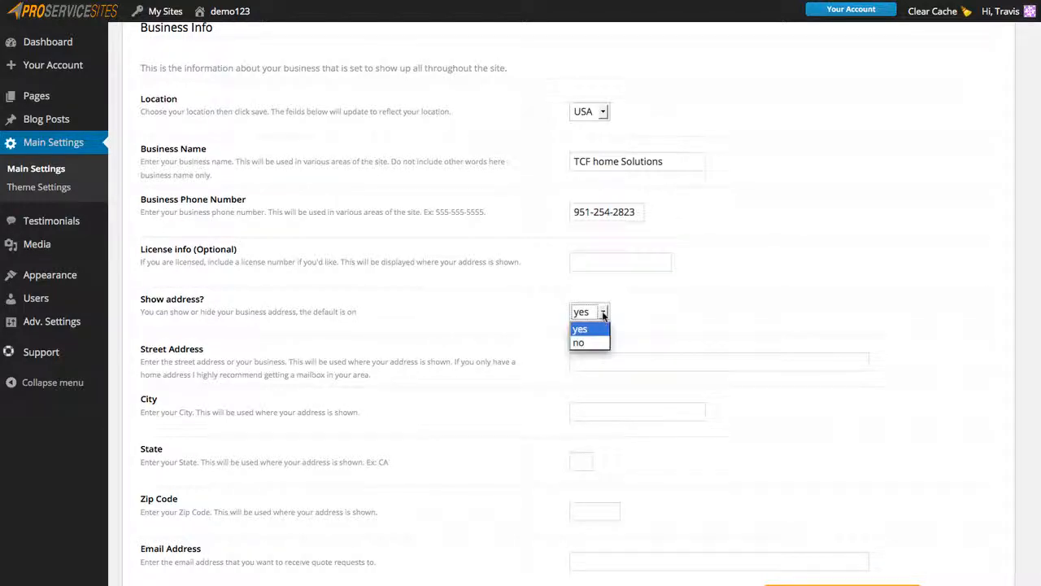
click(665, 301)
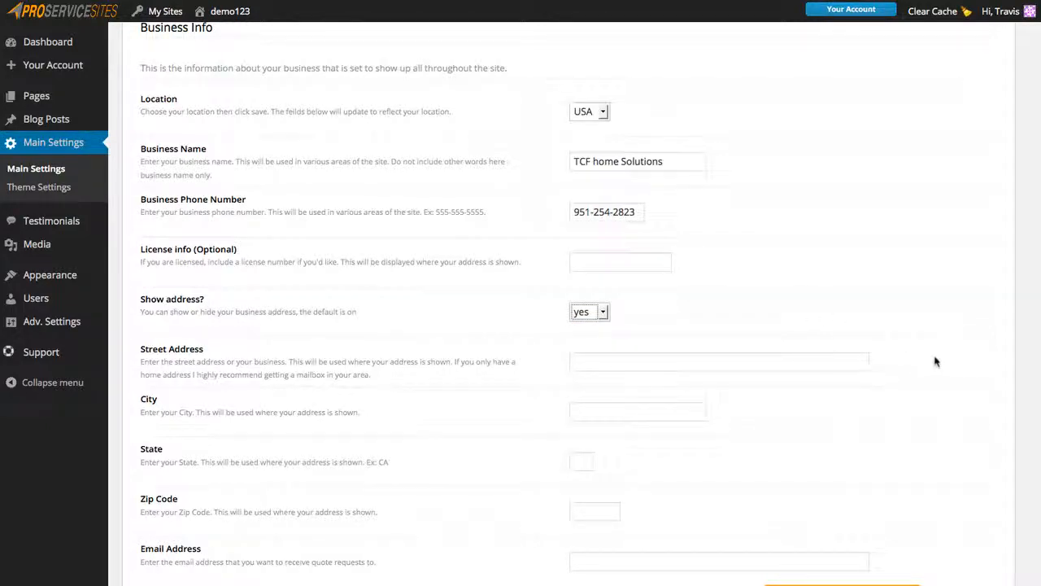
scroll(940, 361, down, 2)
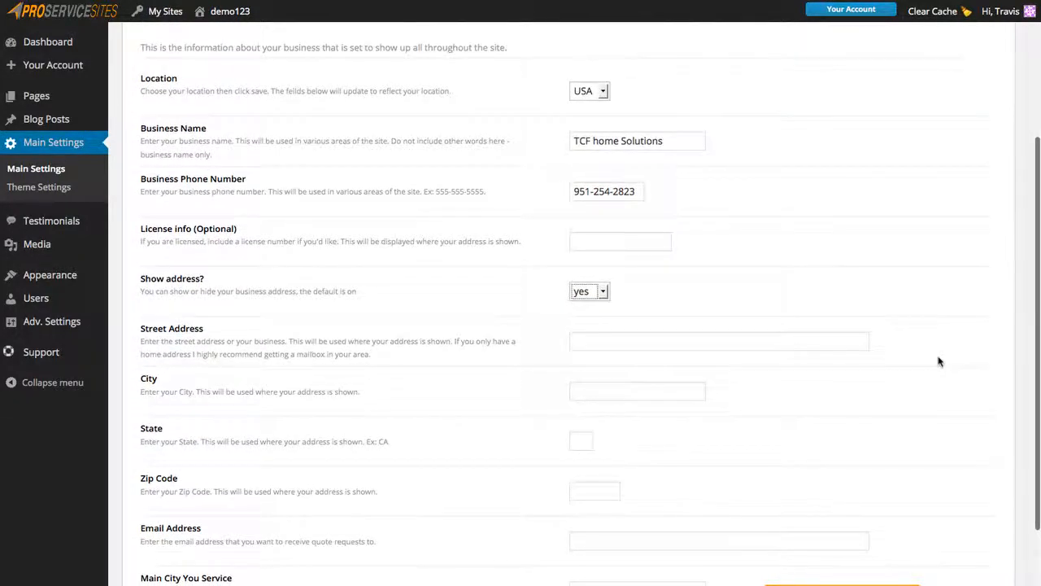
Fill in the business street address, city Corona, state CA and the zip code.
click(725, 342)
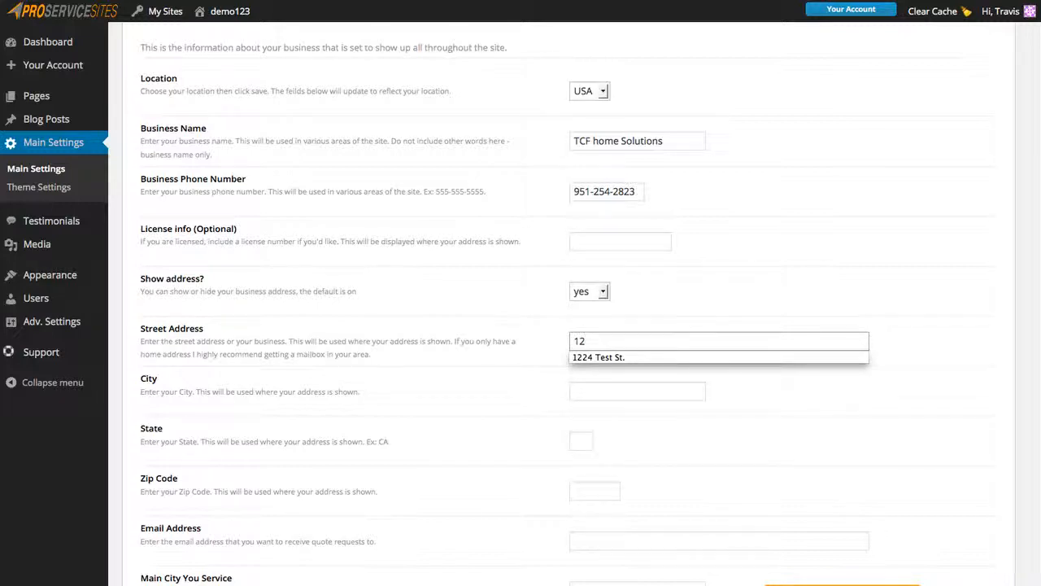
key(Down)
key(Tab)
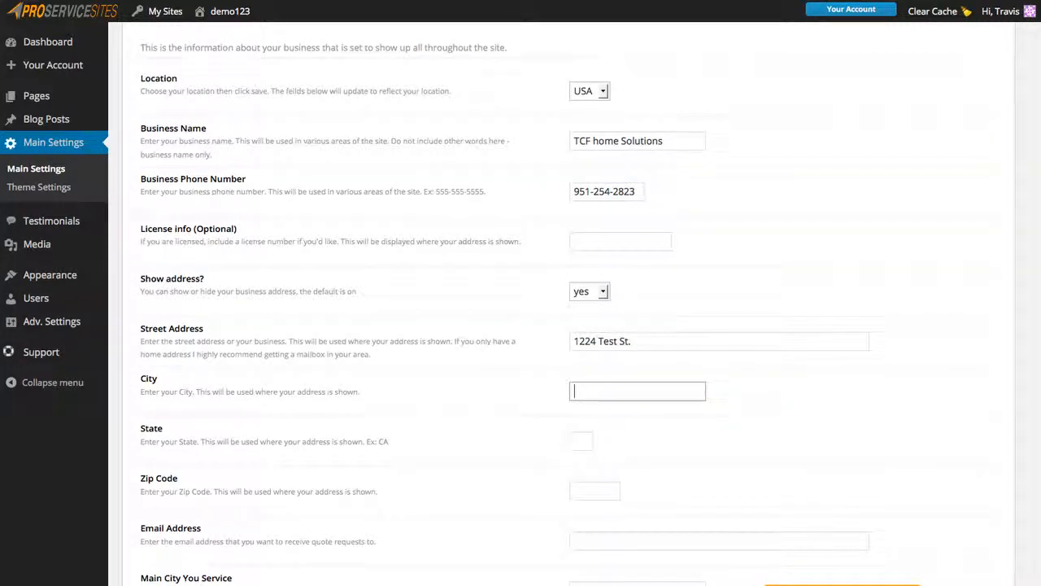
key(Tab)
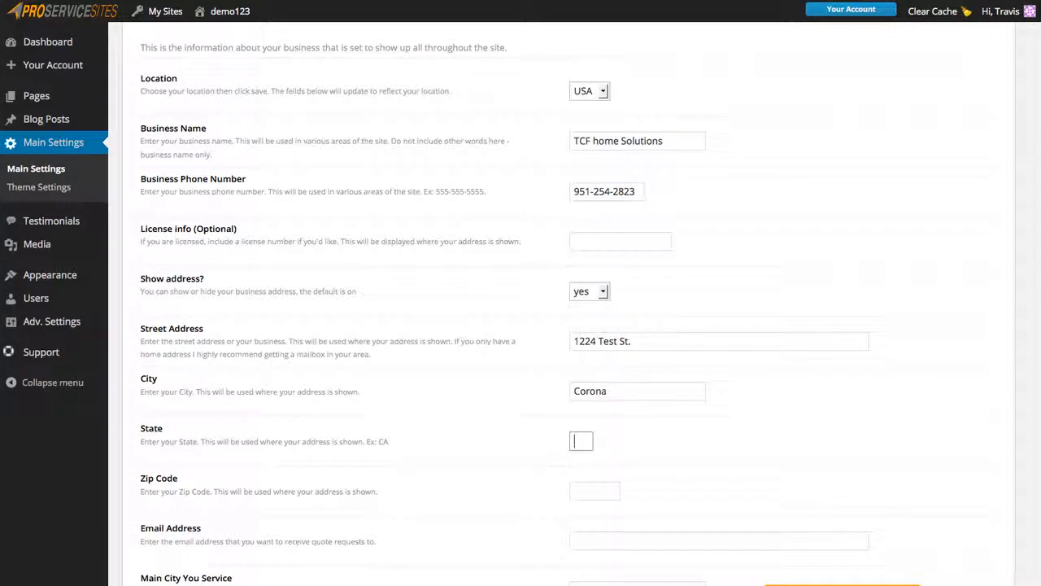
key(Tab)
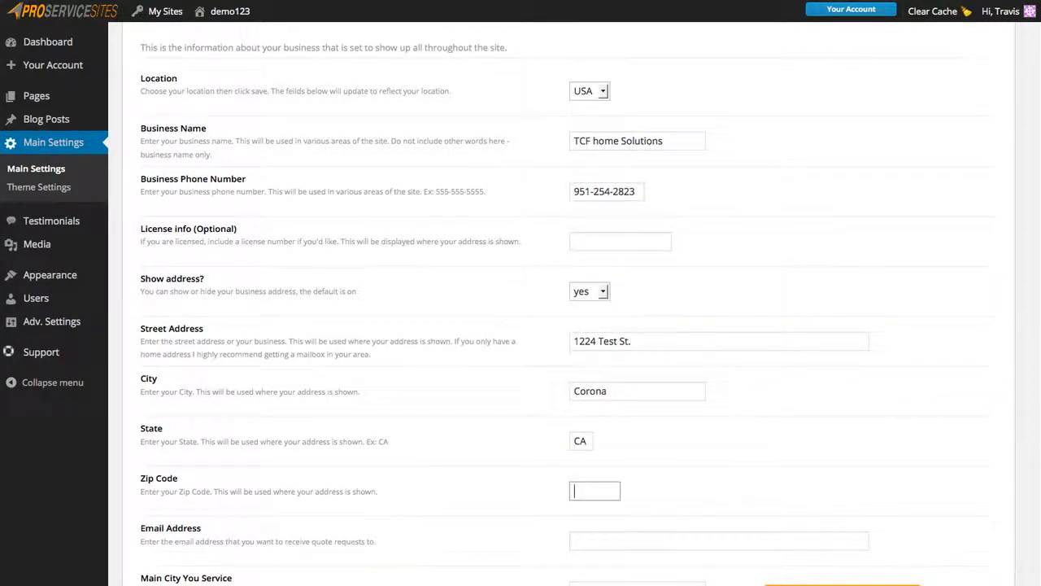
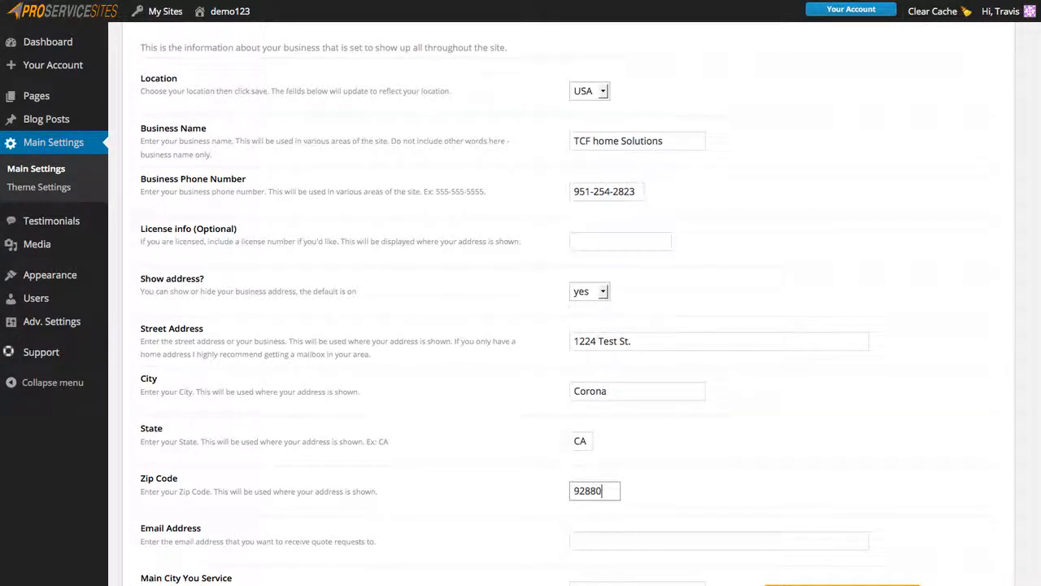
key(Tab)
Enter the quote-request e-mail address and main service city Corona, then save all options.
scroll(892, 328, down, 4)
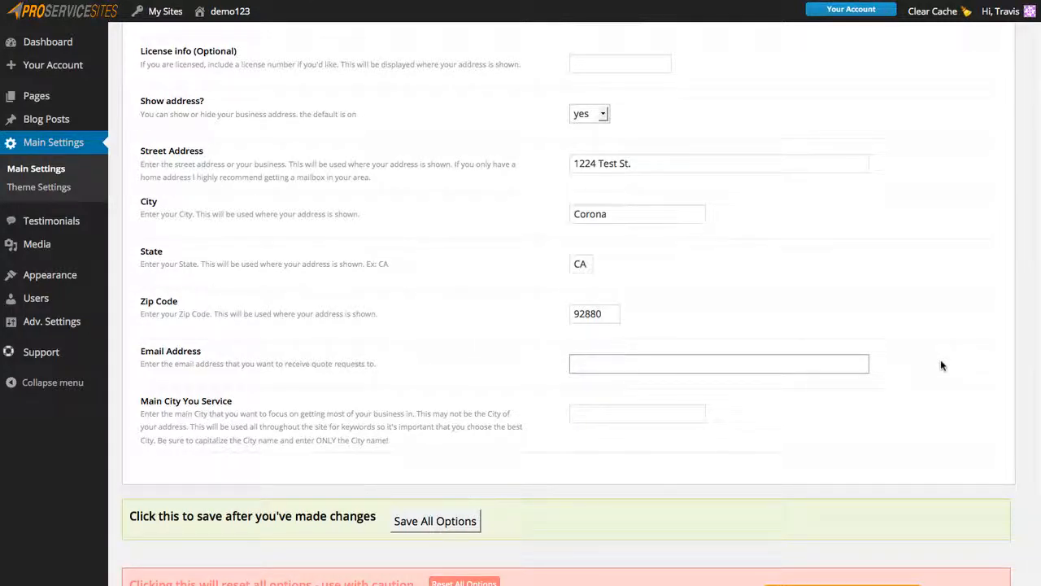
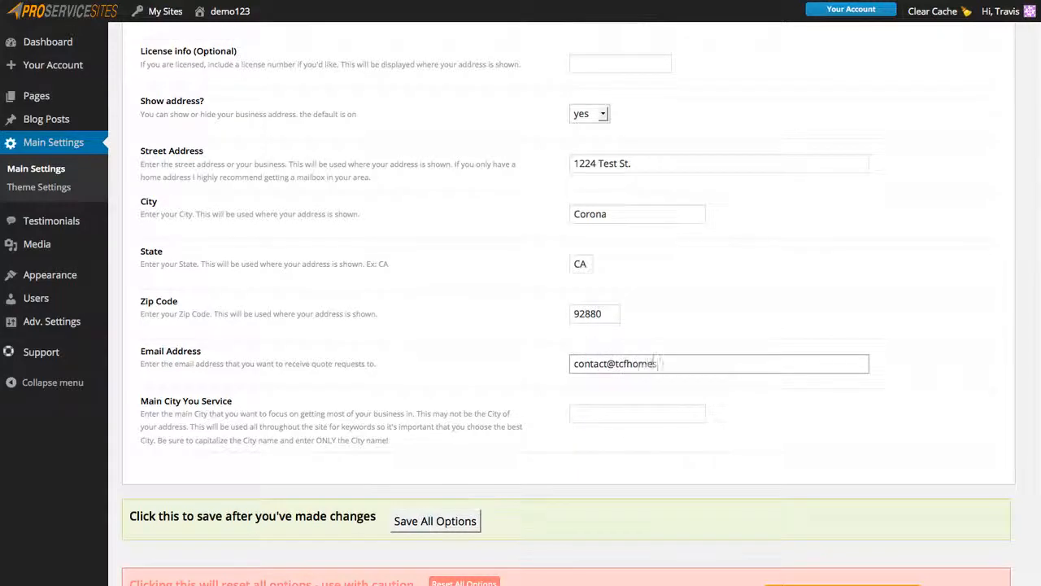
key(Tab)
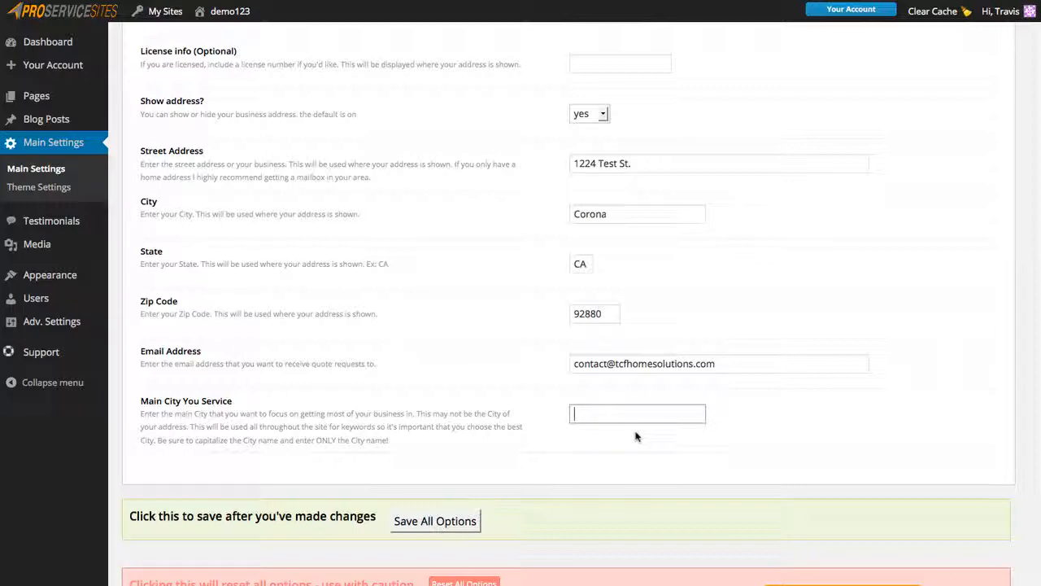
text(Corona)
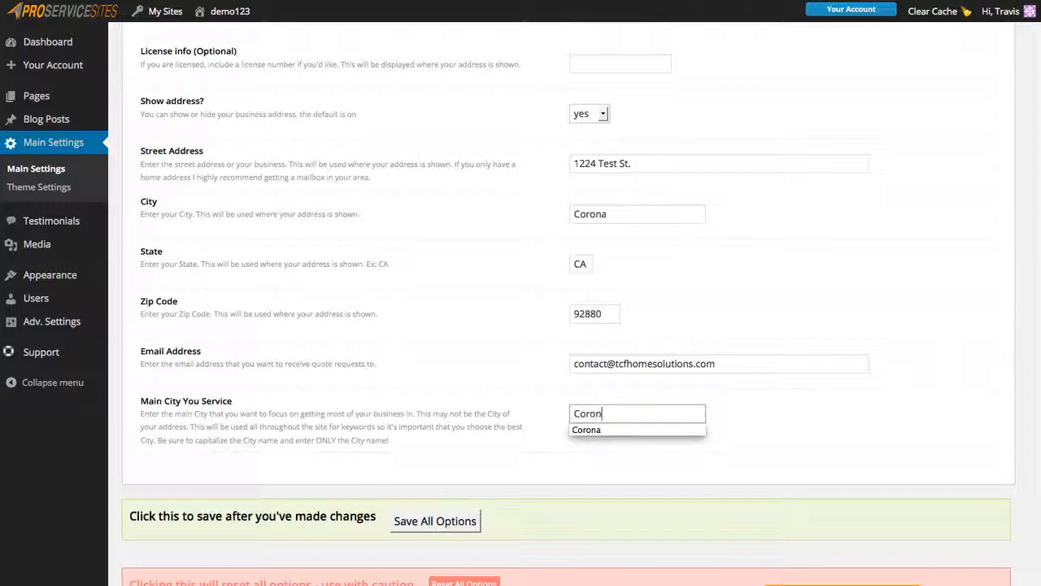
click(787, 425)
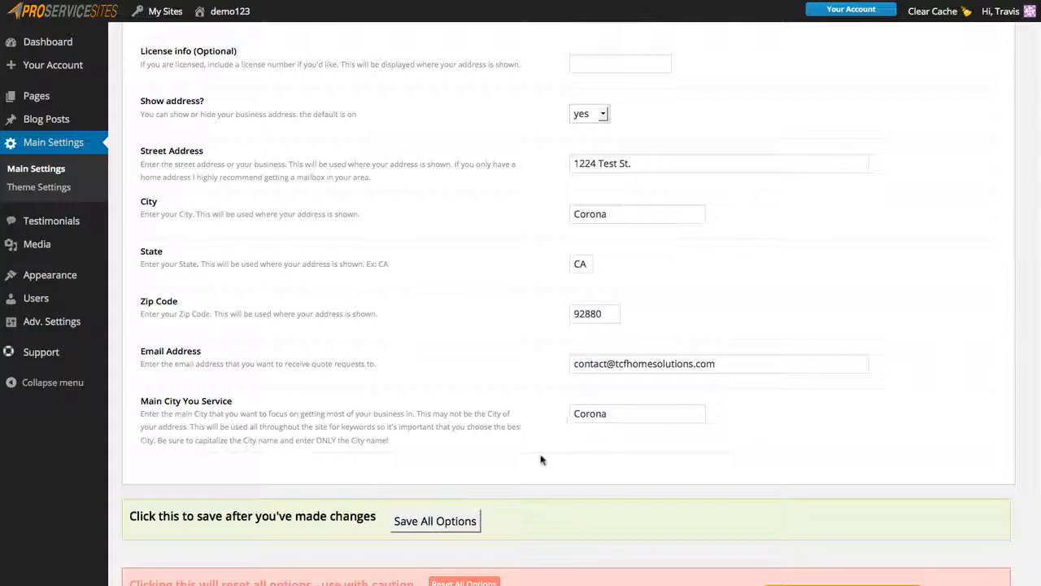
click(437, 523)
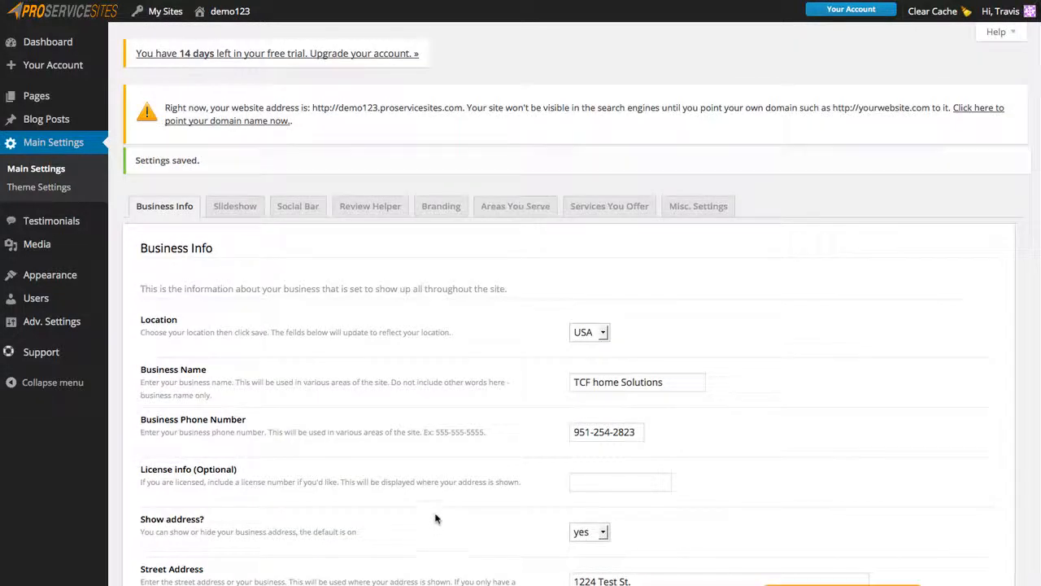
Open the homepage Slideshow tab and look over the two slides' fields.
scroll(456, 520, down, 3)
scroll(476, 523, up, 3)
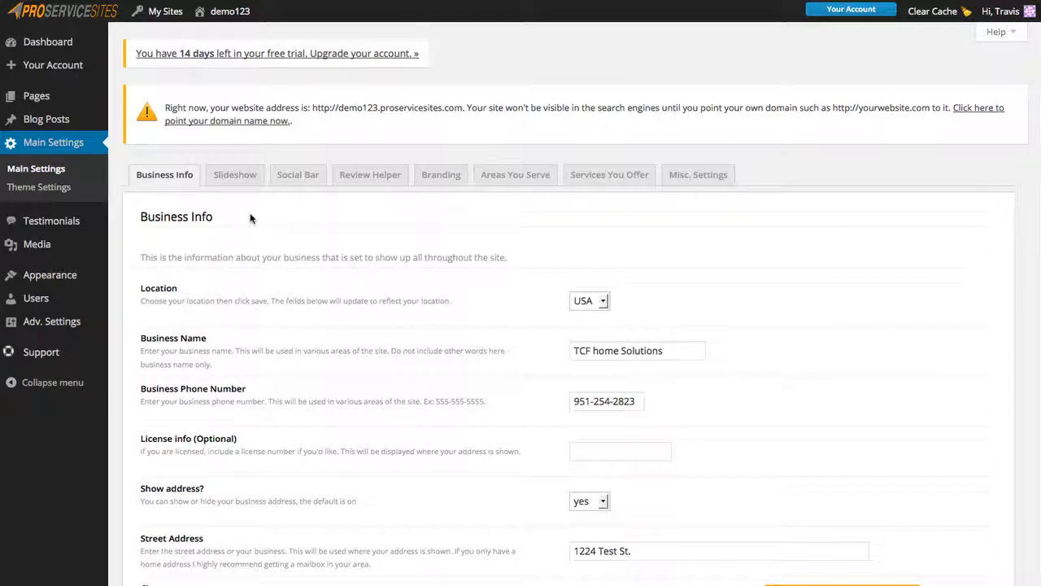
click(235, 177)
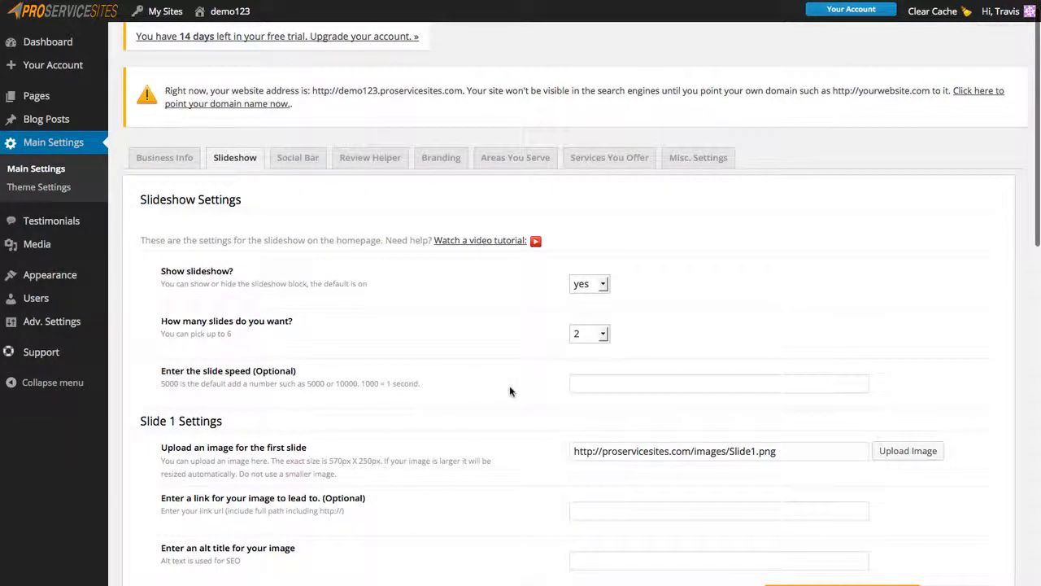
scroll(510, 391, down, 5)
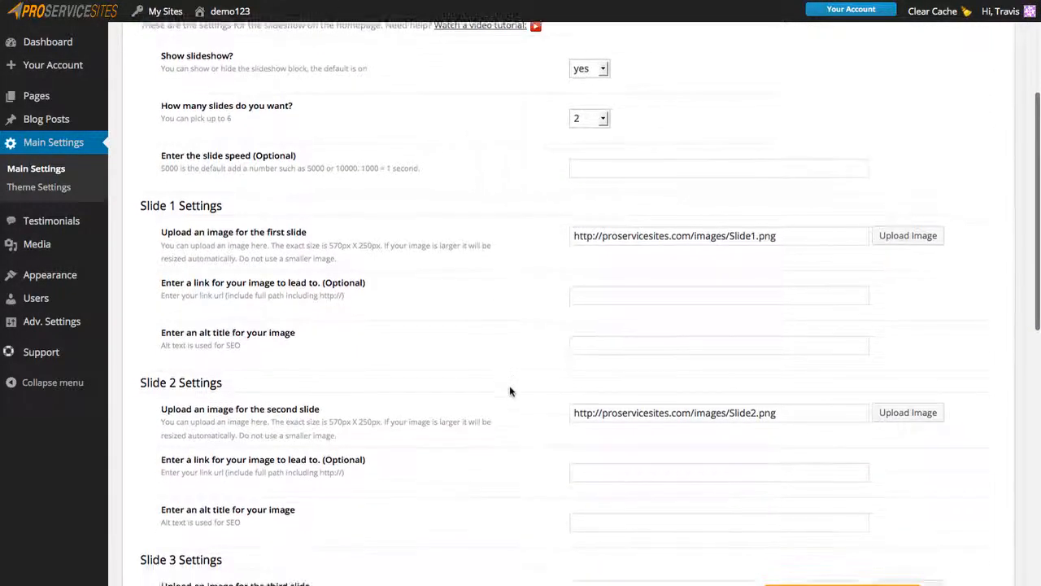
scroll(510, 392, up, 1)
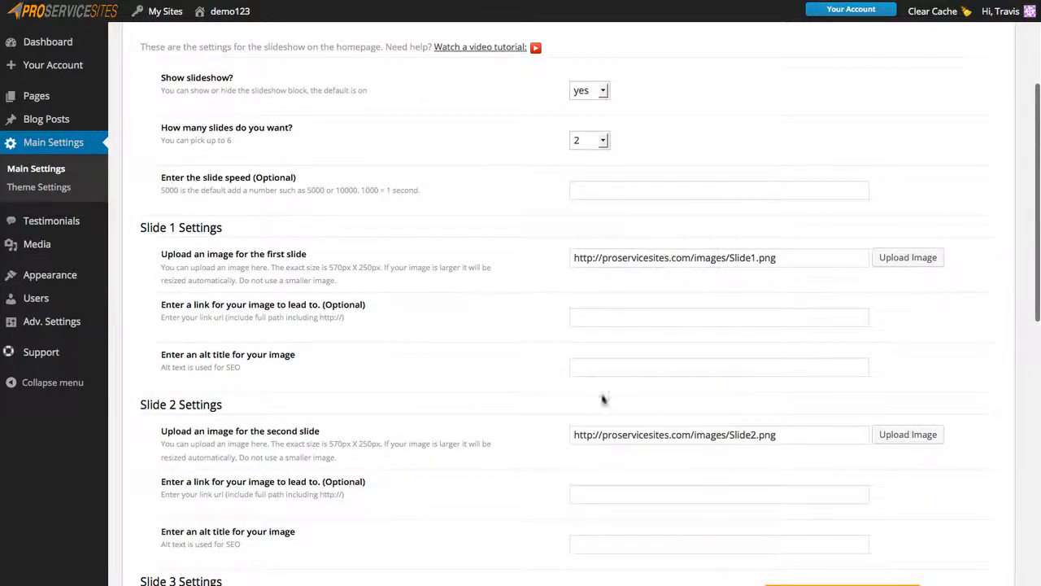
scroll(539, 475, down, 5)
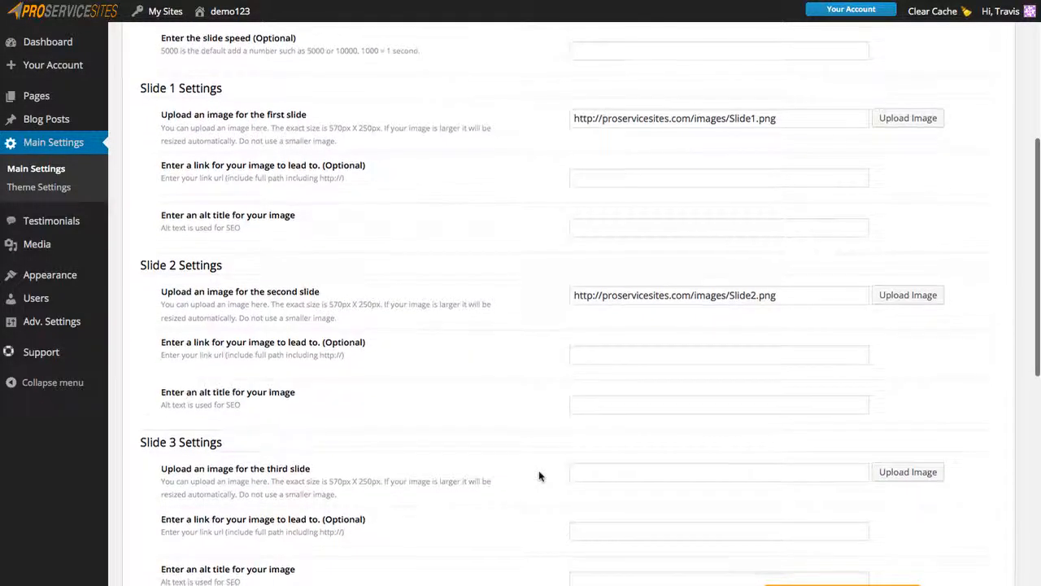
scroll(540, 476, up, 6)
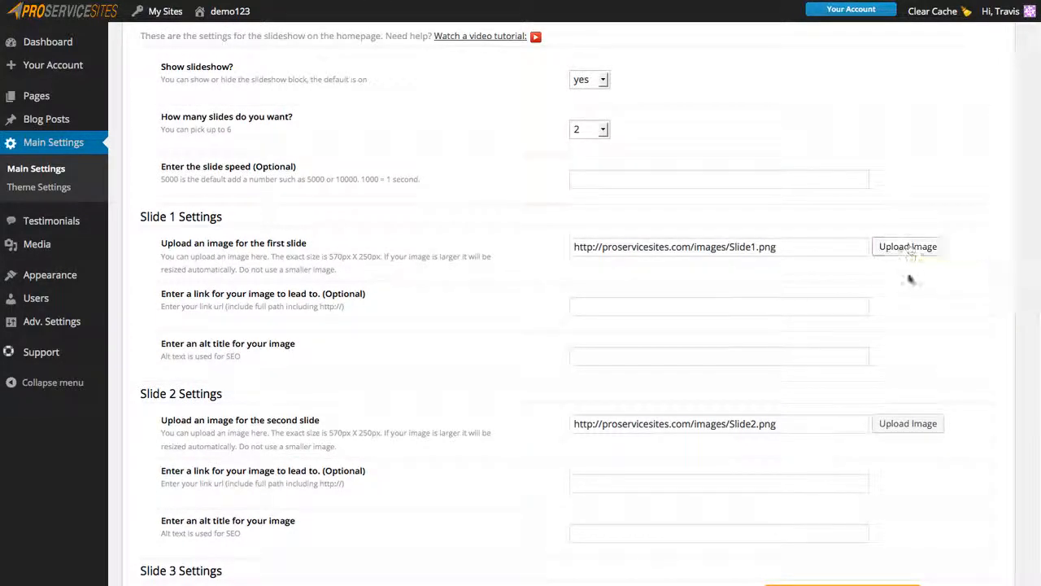
Scroll back to the top of the slideshow fields and bring up the Social Bar settings.
scroll(462, 446, down, 5)
scroll(461, 449, down, 15)
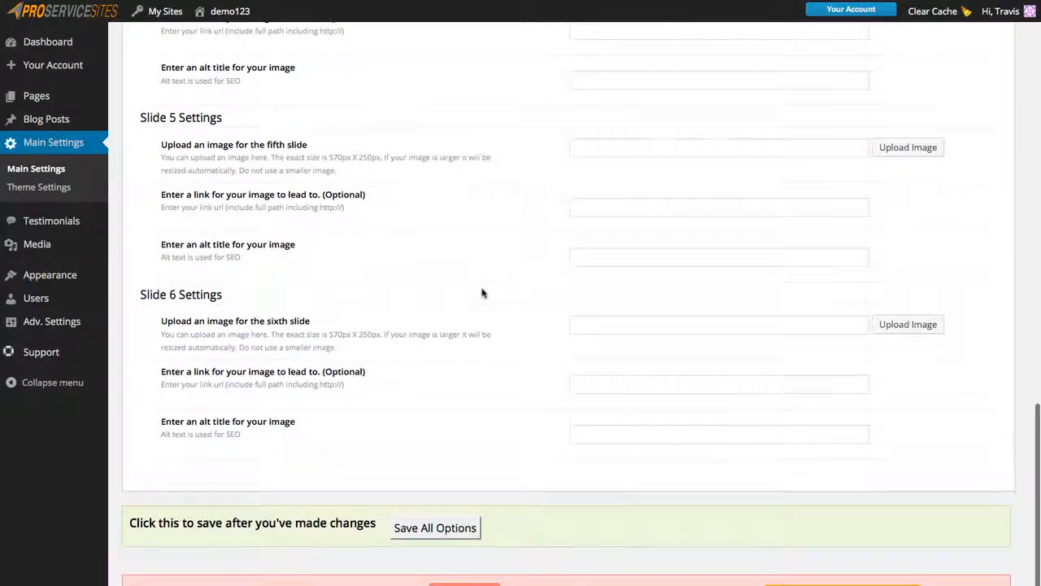
scroll(483, 291, up, 4)
scroll(483, 293, up, 13)
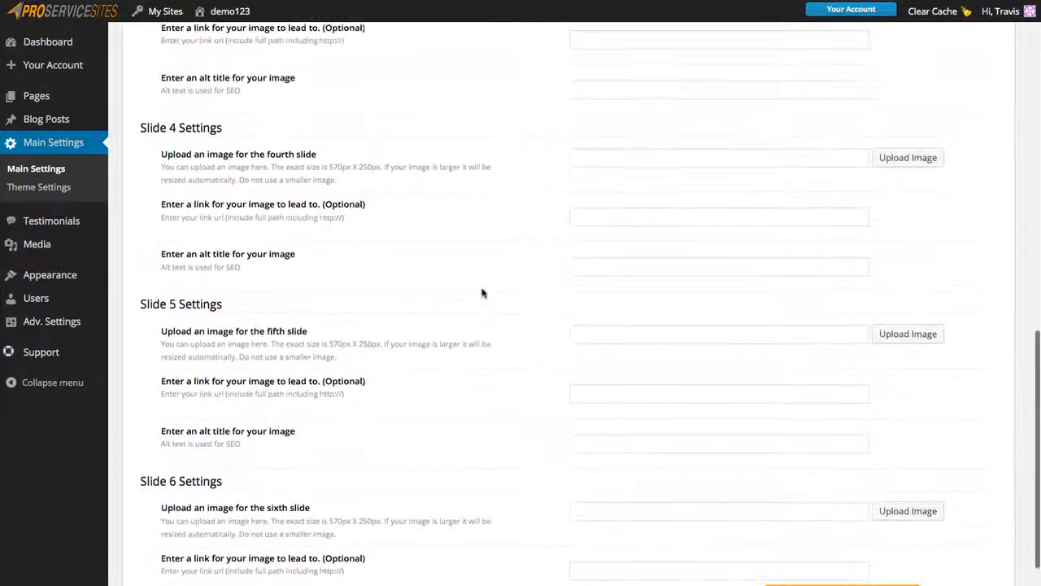
scroll(482, 293, up, 14)
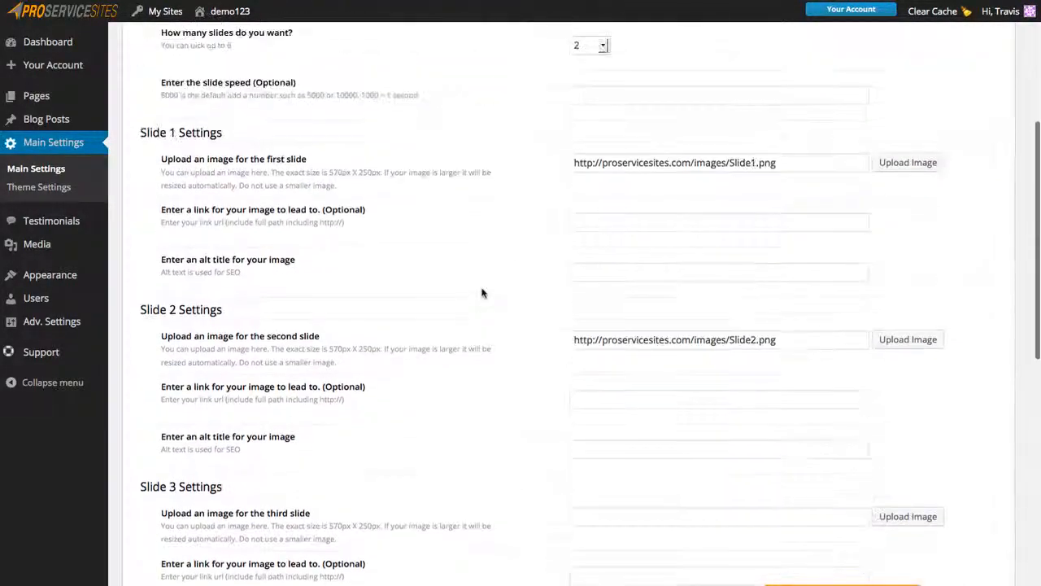
scroll(482, 293, up, 1)
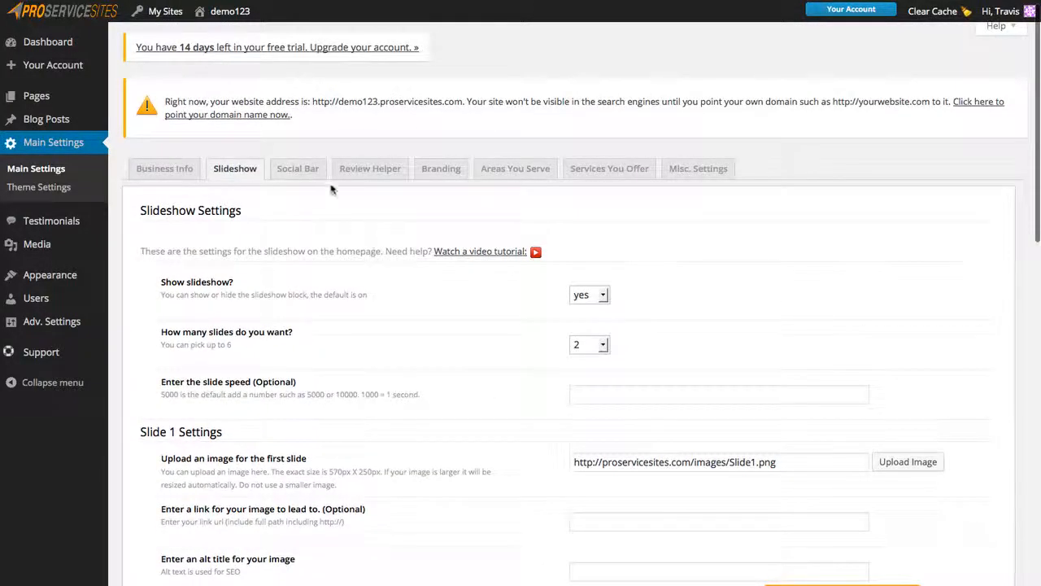
click(299, 168)
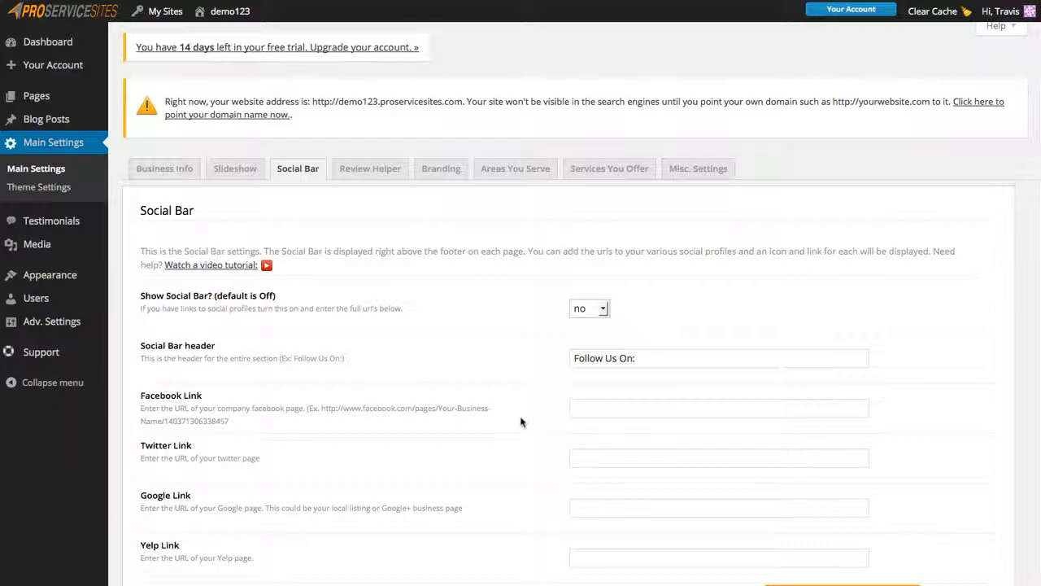
Look over the Social Bar link fields, including Facebook Link, then switch to Review Helper.
scroll(522, 421, down, 5)
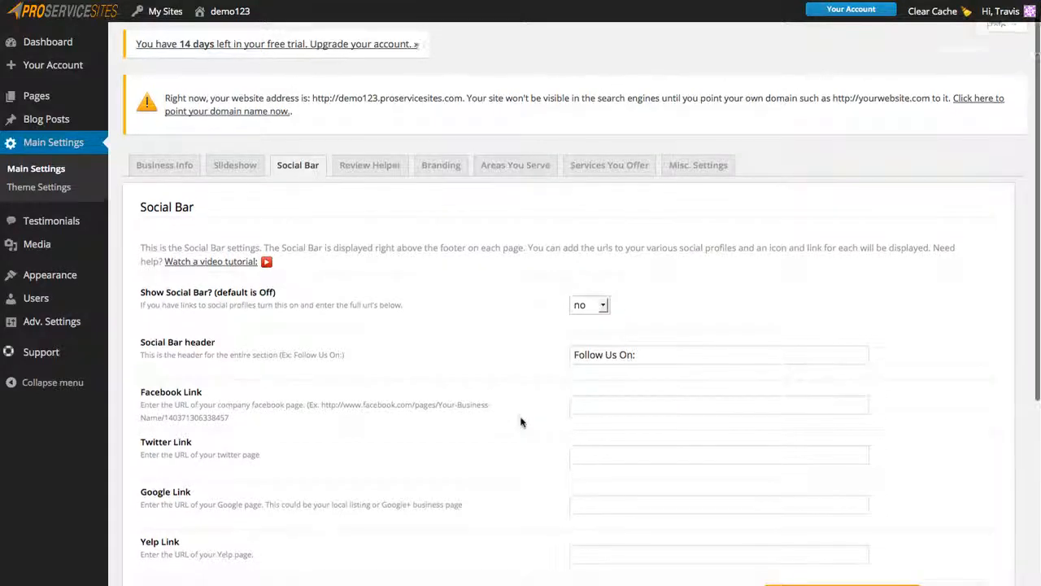
scroll(522, 421, down, 2)
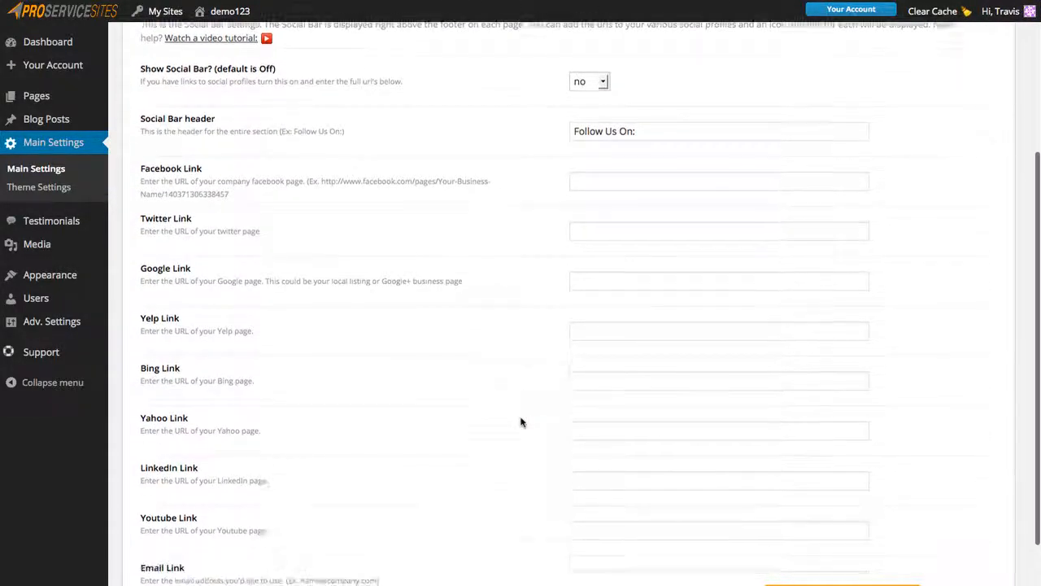
scroll(522, 421, up, 3)
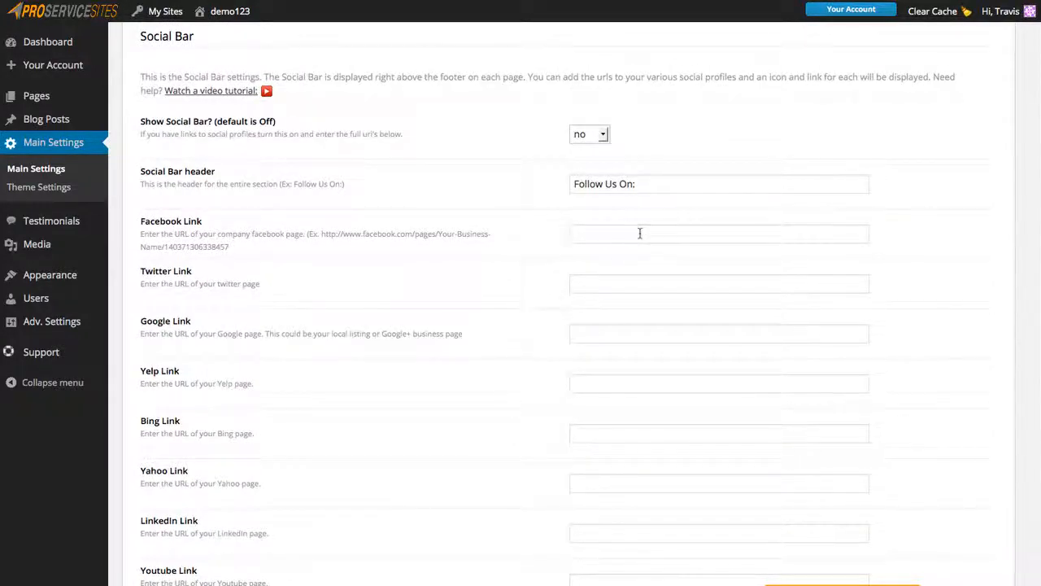
click(639, 234)
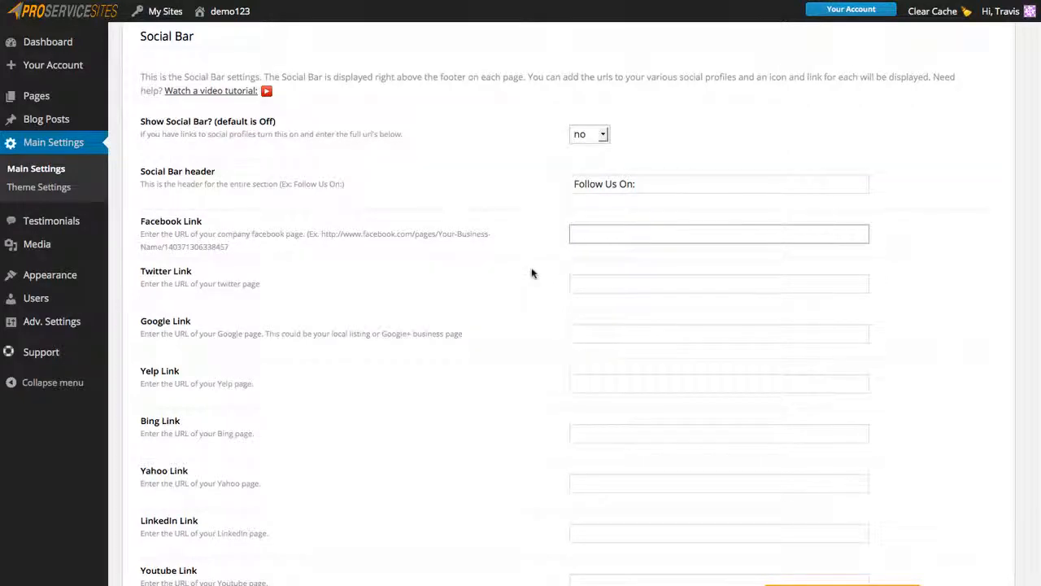
scroll(531, 271, up, 2)
scroll(531, 272, up, 1)
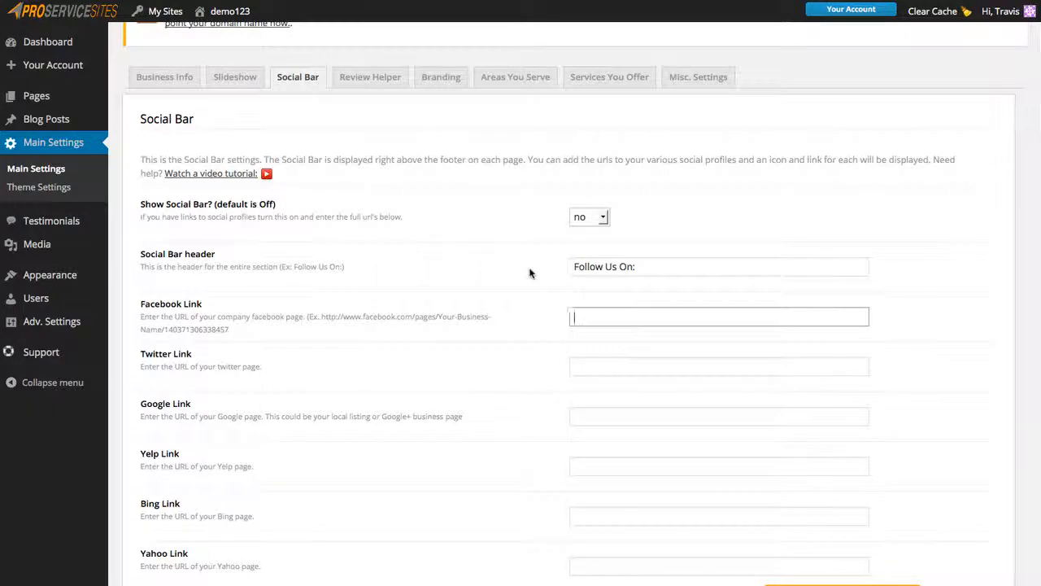
scroll(470, 285, up, 3)
click(379, 166)
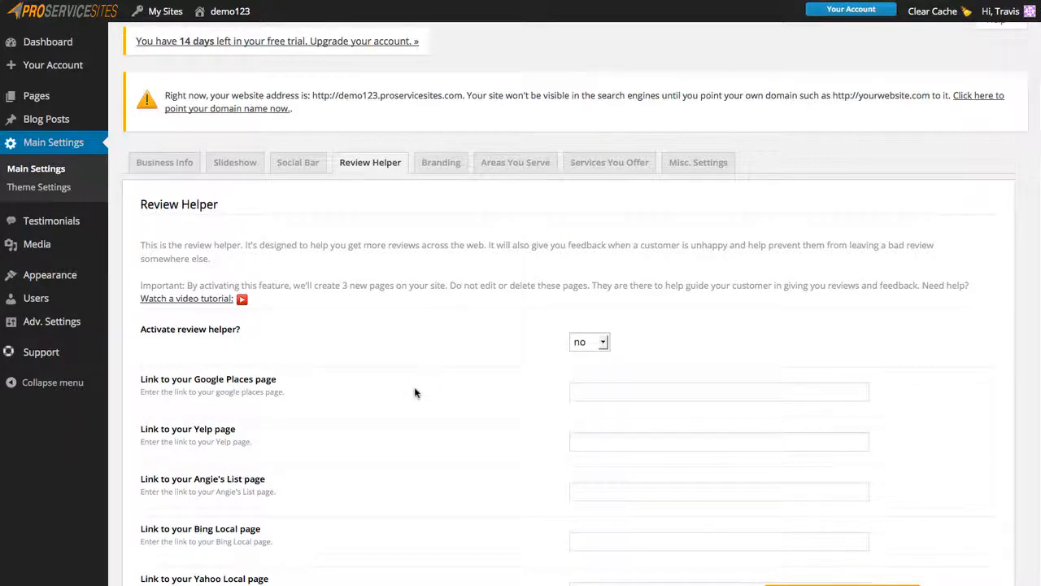
Set 'Activate review helper?' to yes.
click(603, 341)
click(590, 373)
scroll(511, 446, down, 1)
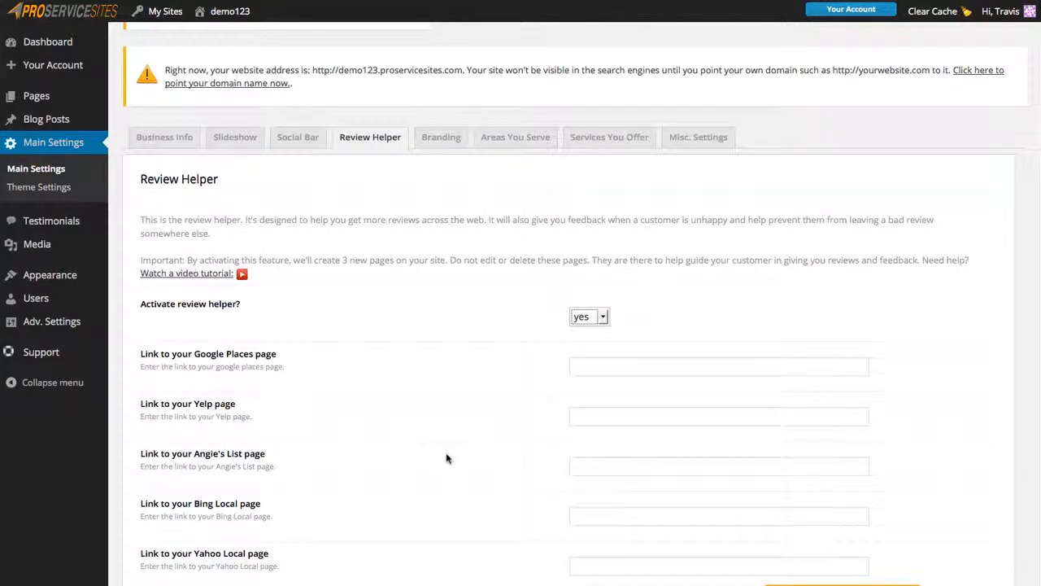
scroll(445, 458, down, 1)
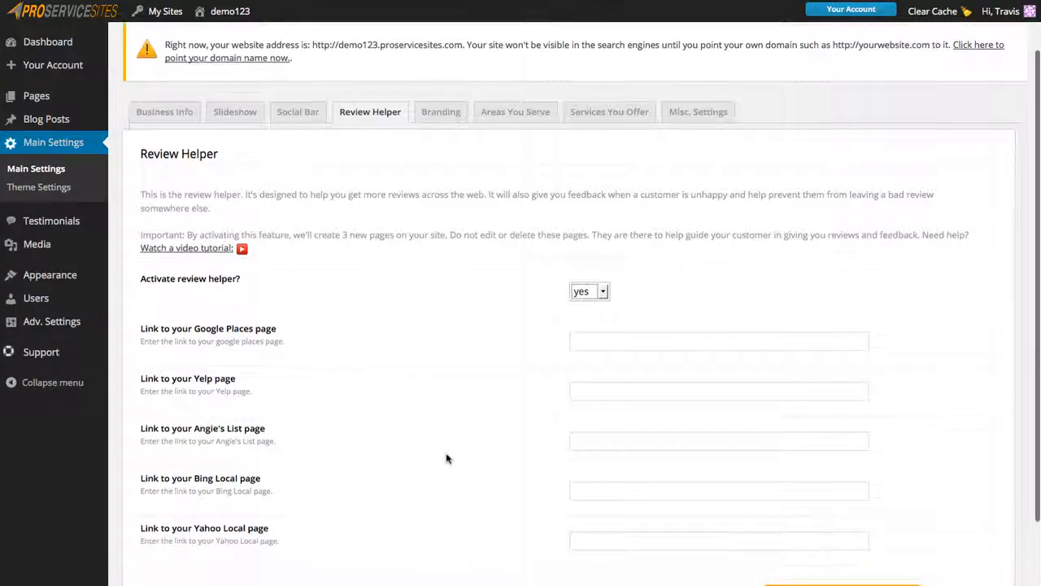
Check the Google Places link field, then switch to the Branding settings.
click(660, 340)
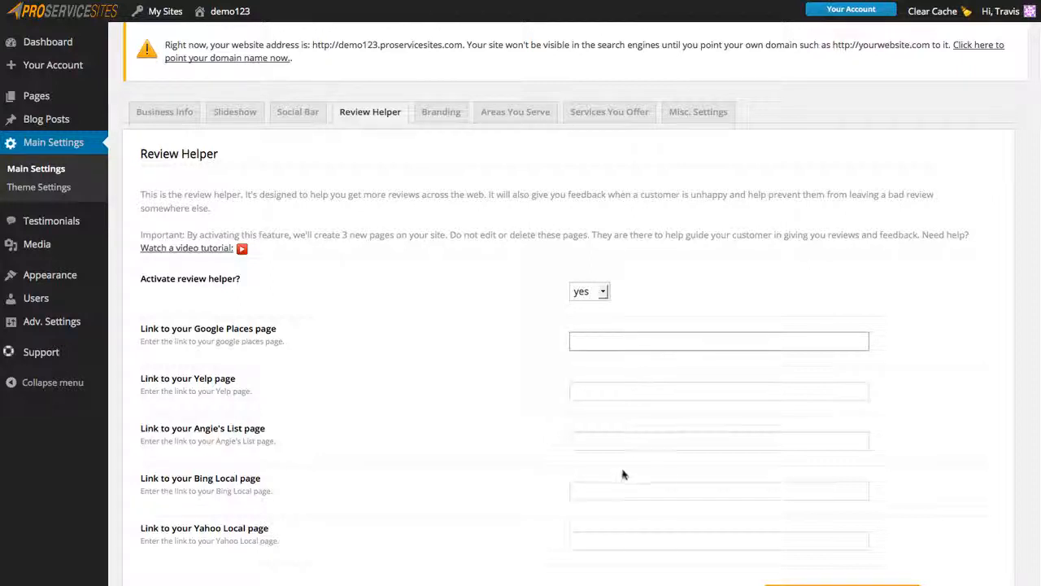
scroll(491, 403, down, 2)
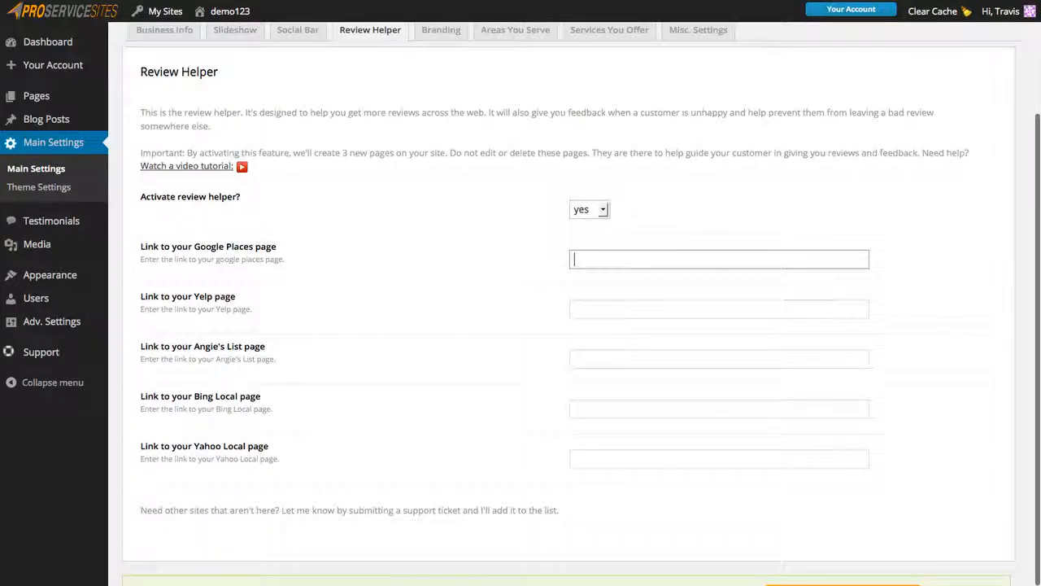
scroll(515, 379, up, 1)
scroll(514, 379, up, 2)
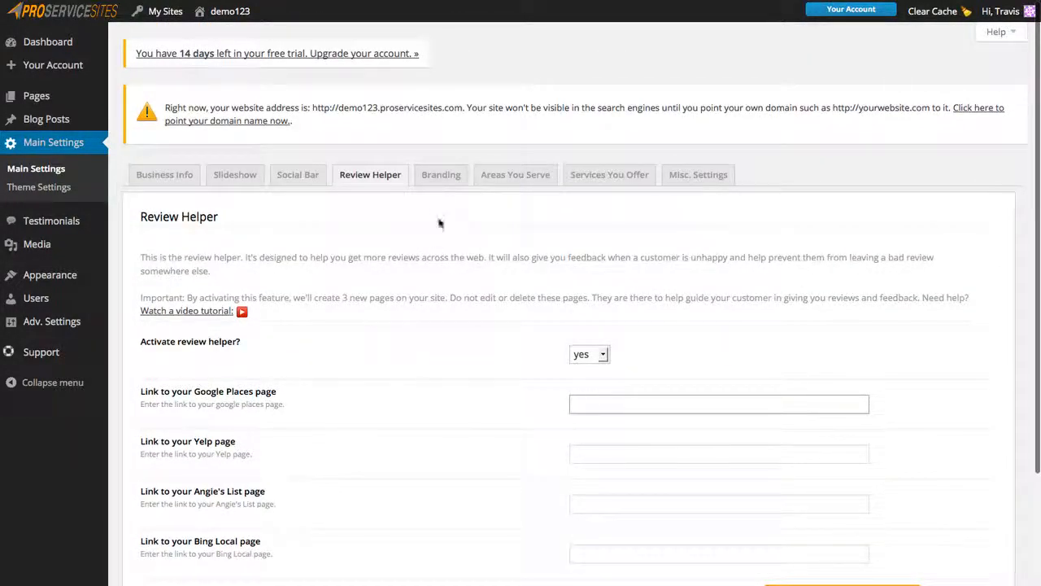
click(436, 181)
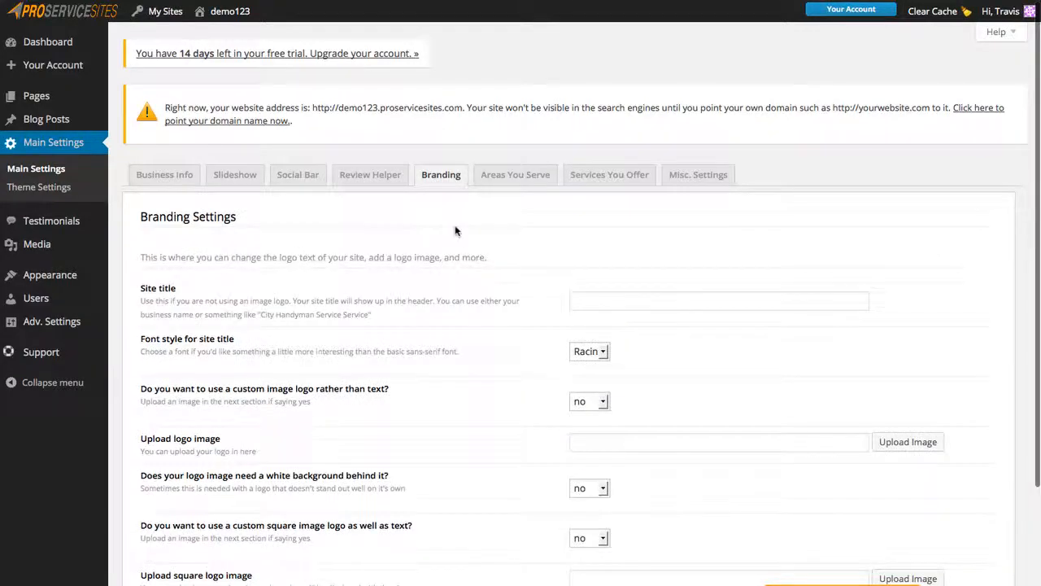
Set the Branding site title to 'Corona Handyman Service'.
click(712, 303)
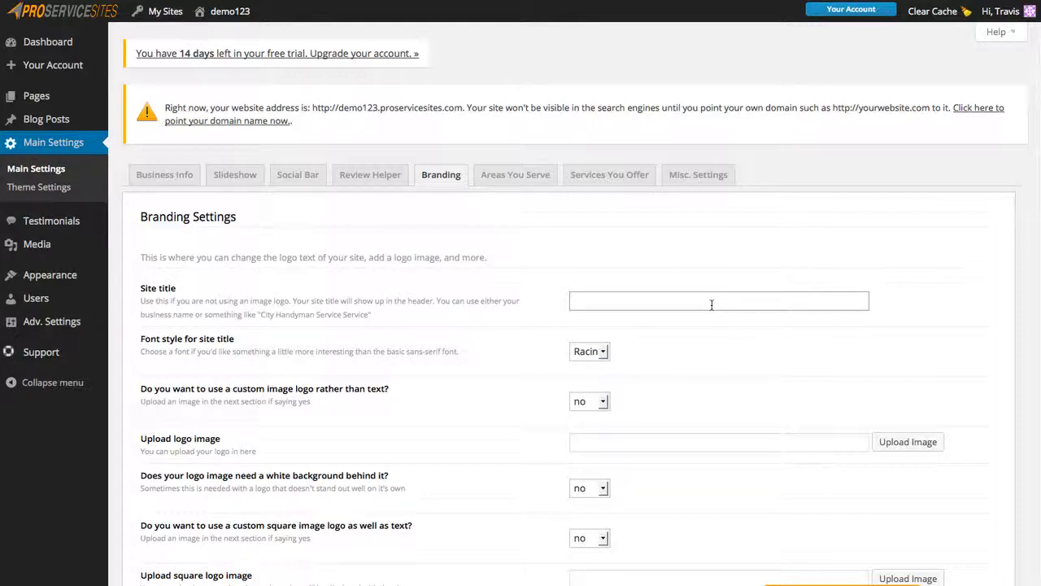
text(Corona Handyman Service)
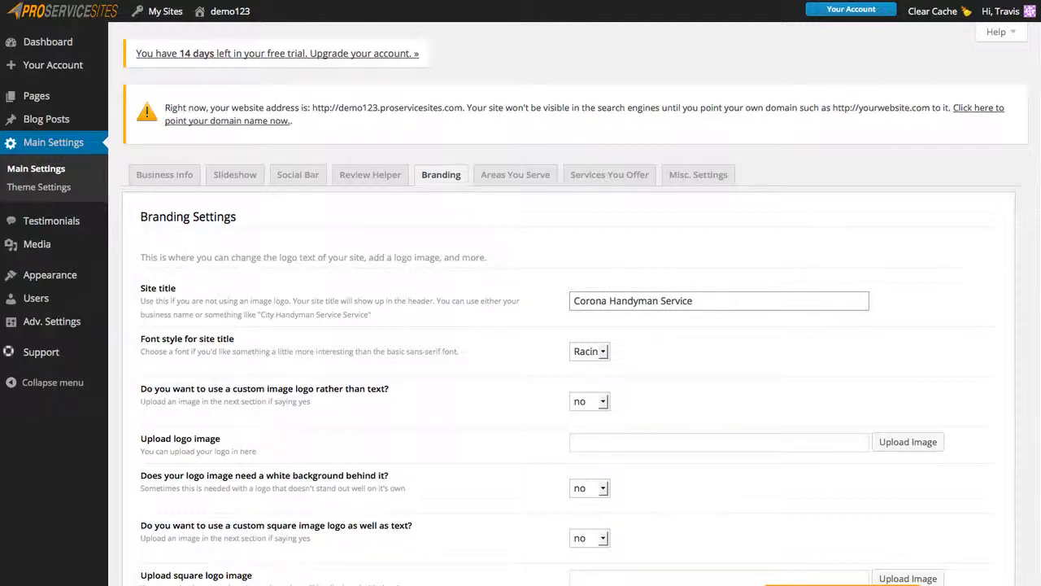
click(961, 296)
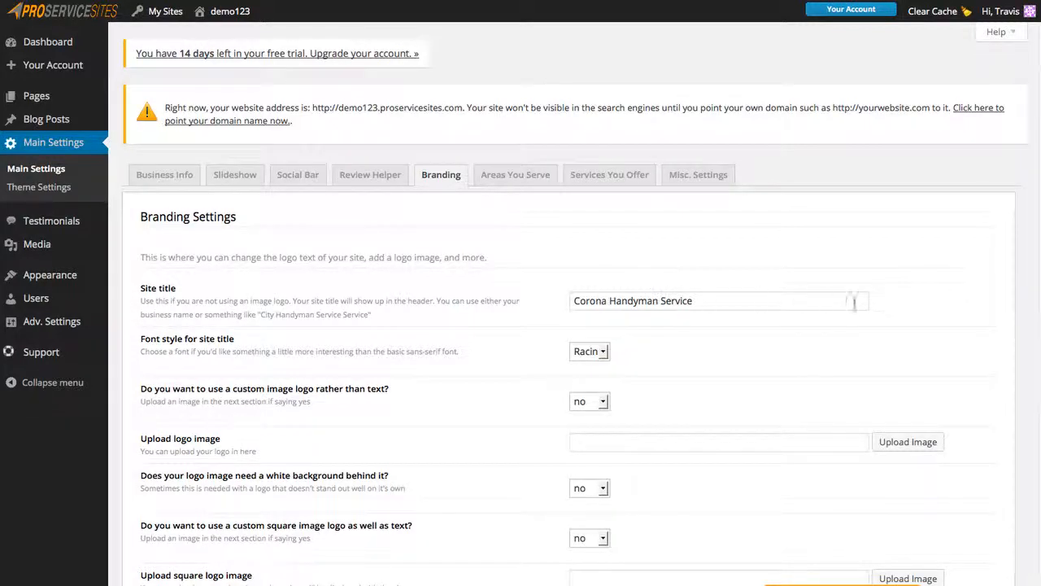
Look over the remaining Branding options and bring up the Areas You Serve settings.
scroll(979, 363, down, 2)
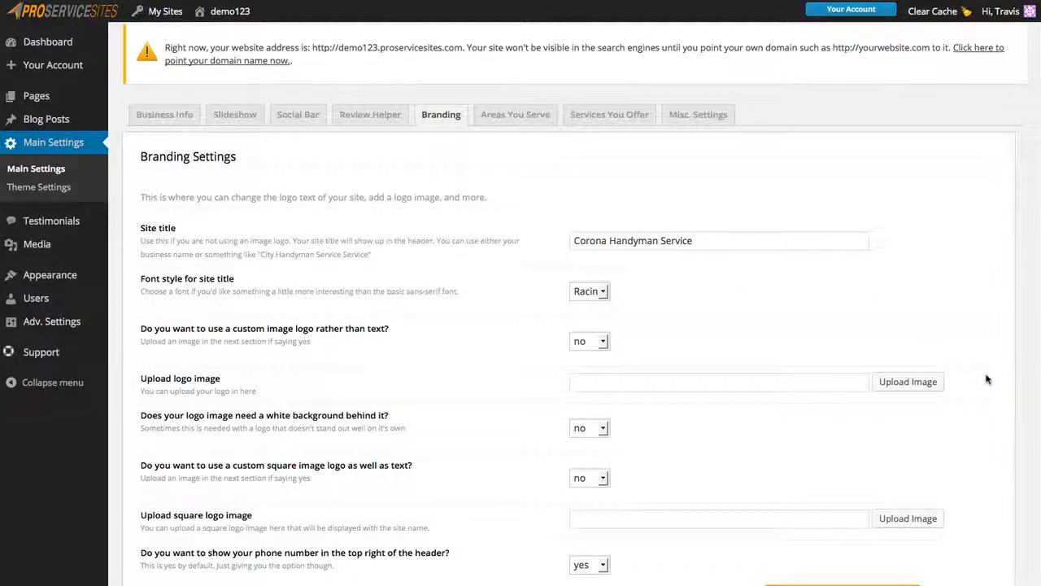
scroll(987, 379, down, 1)
scroll(987, 379, down, 2)
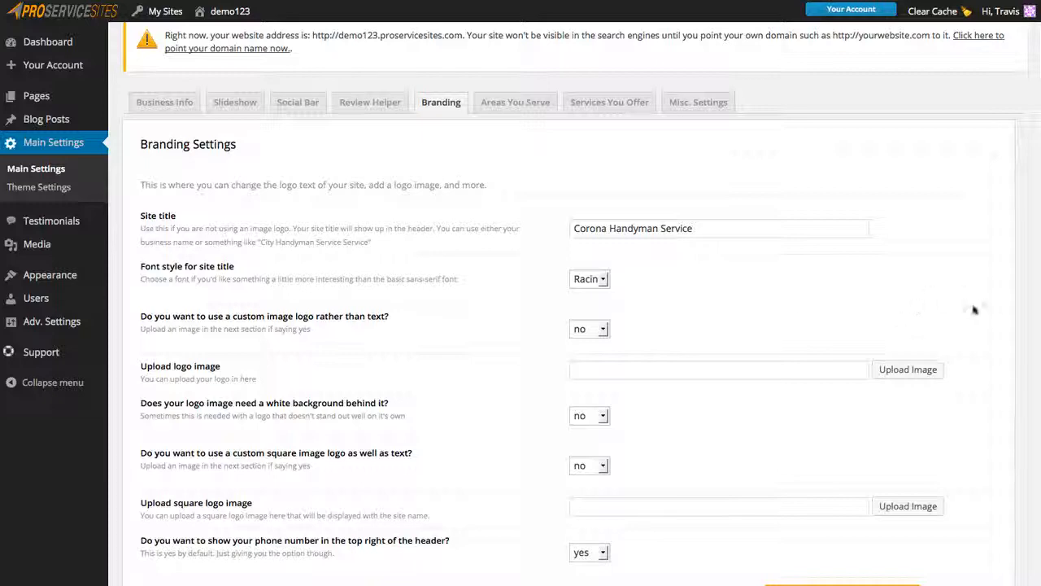
scroll(975, 310, down, 2)
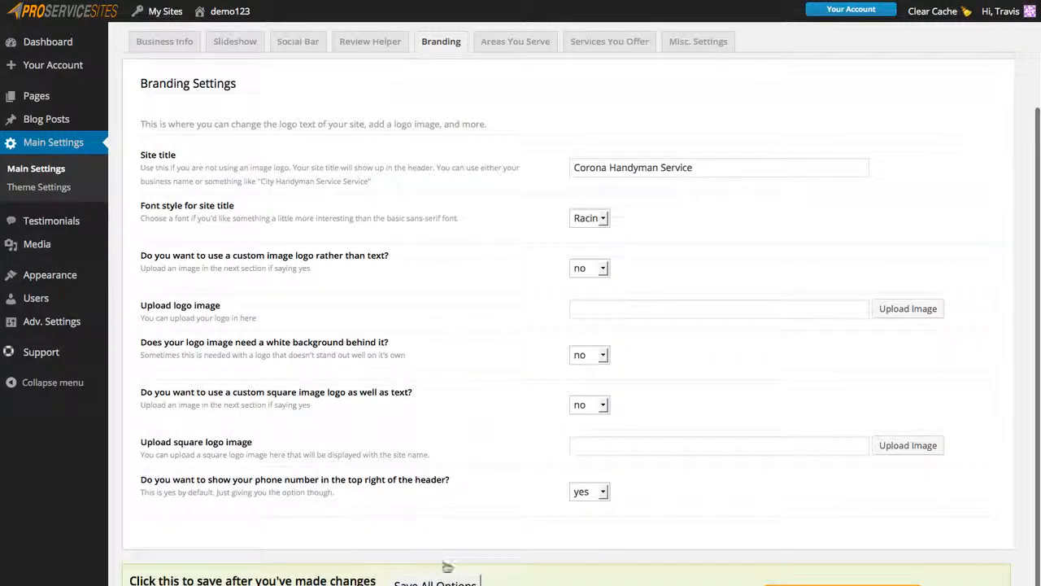
scroll(509, 354, up, 3)
click(521, 172)
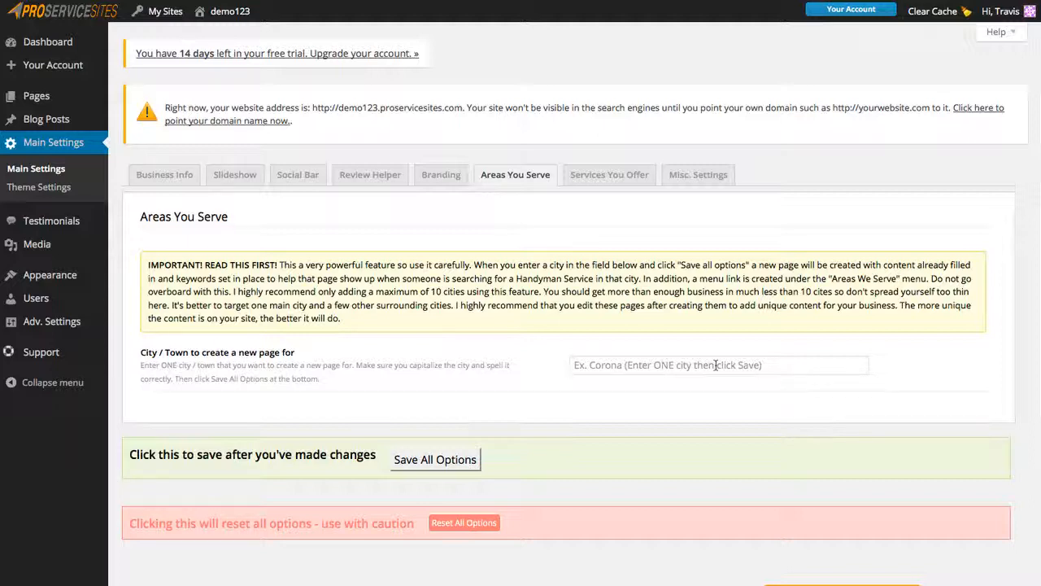
Enter Eastvale as the City / Town, save all options, and return to Areas You Serve.
click(692, 364)
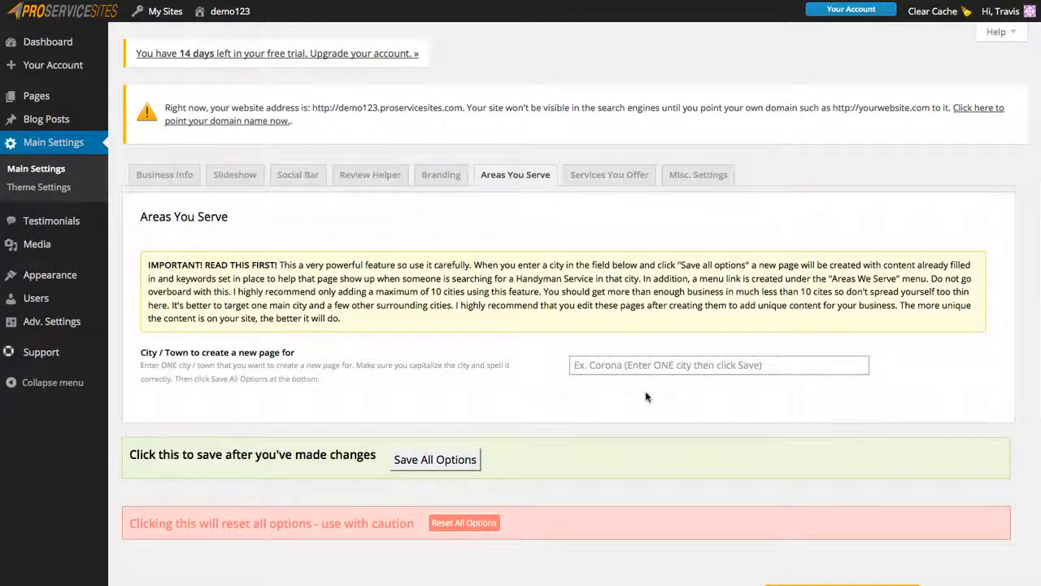
text(Eastvale)
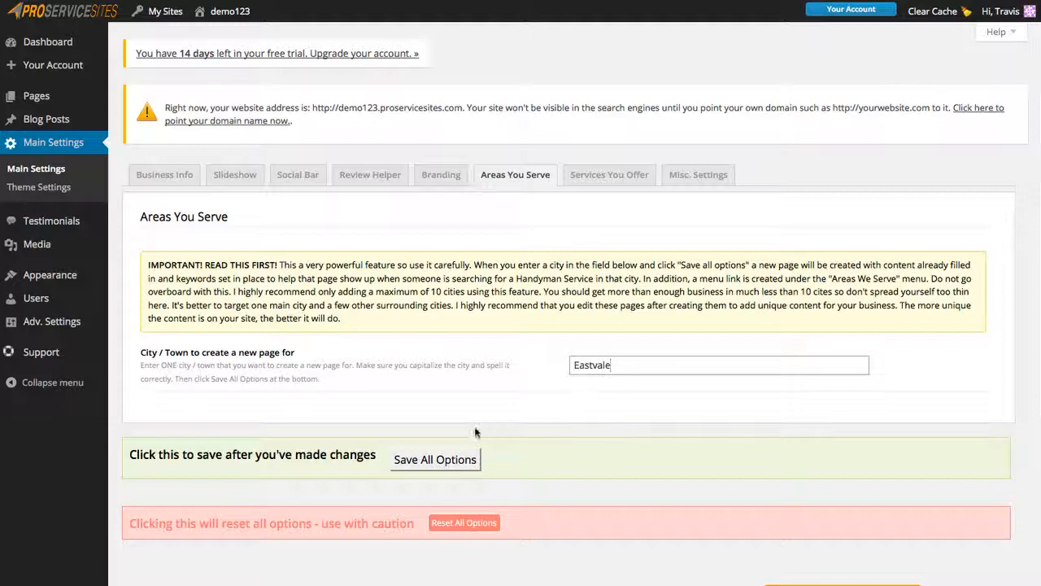
click(441, 461)
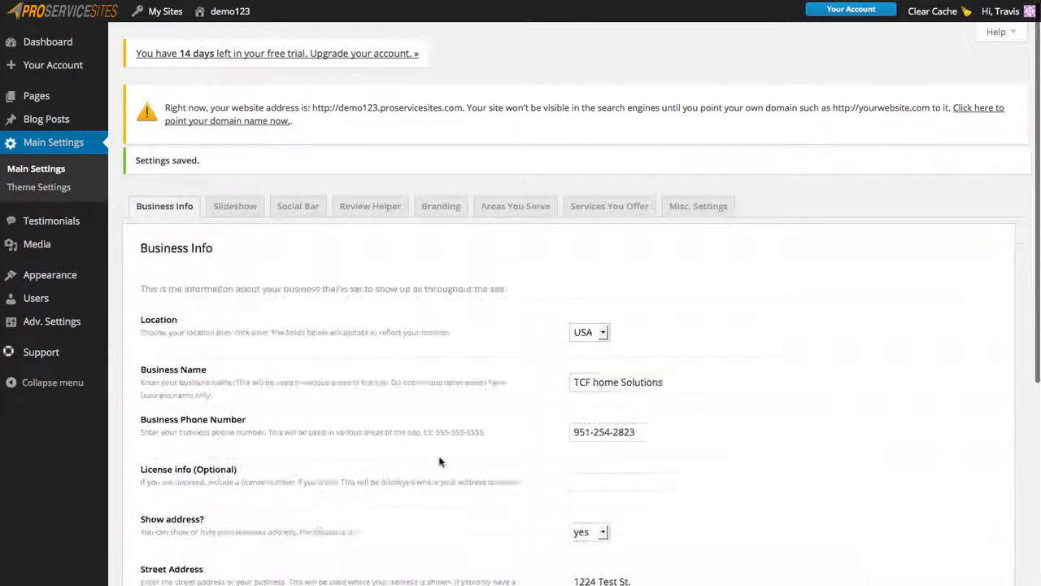
click(516, 208)
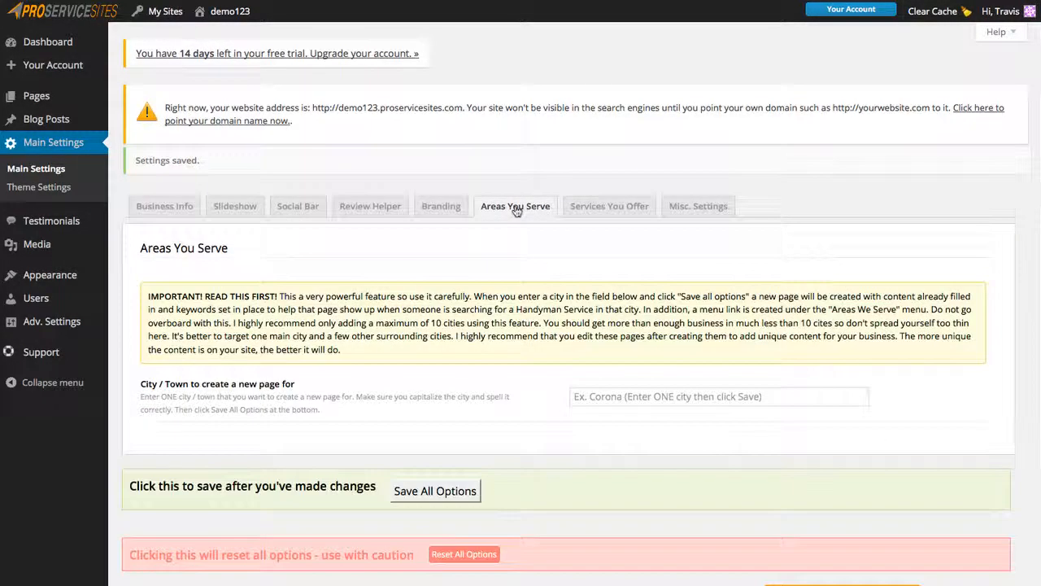
click(645, 399)
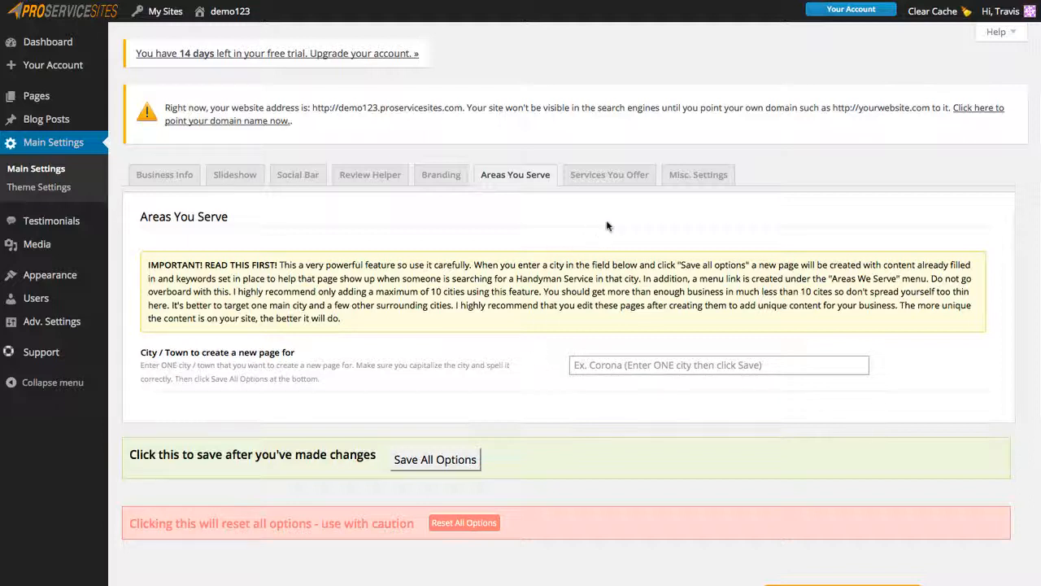
In Services You Offer, select only the Faucet Installation page and save all options.
click(608, 176)
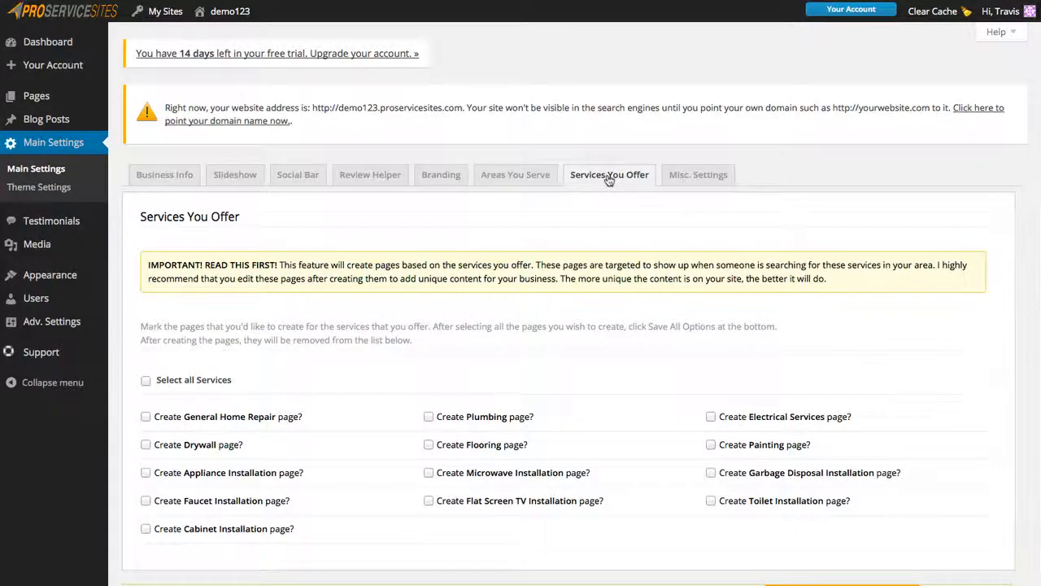
scroll(361, 381, down, 1)
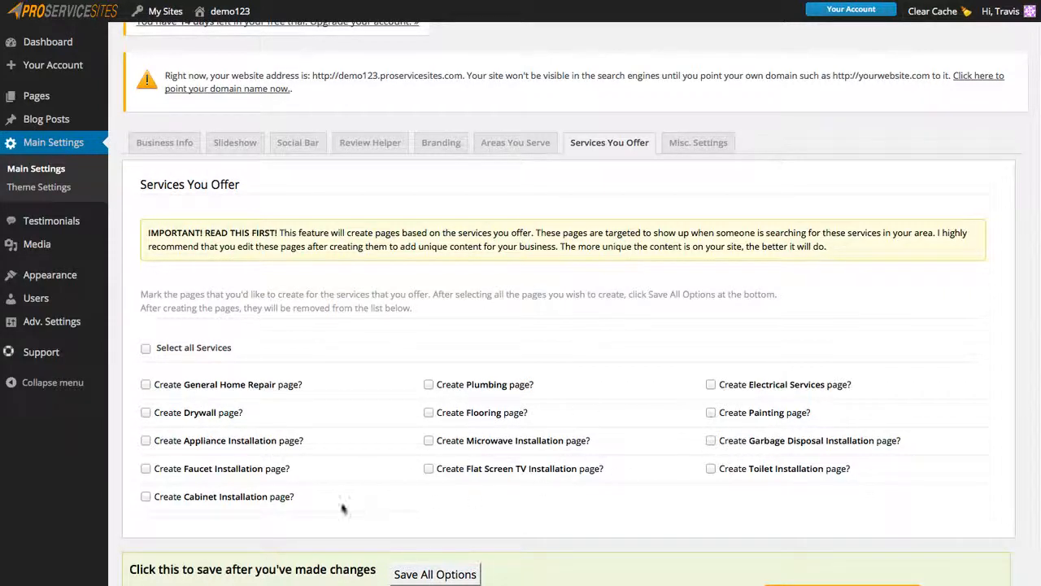
click(146, 348)
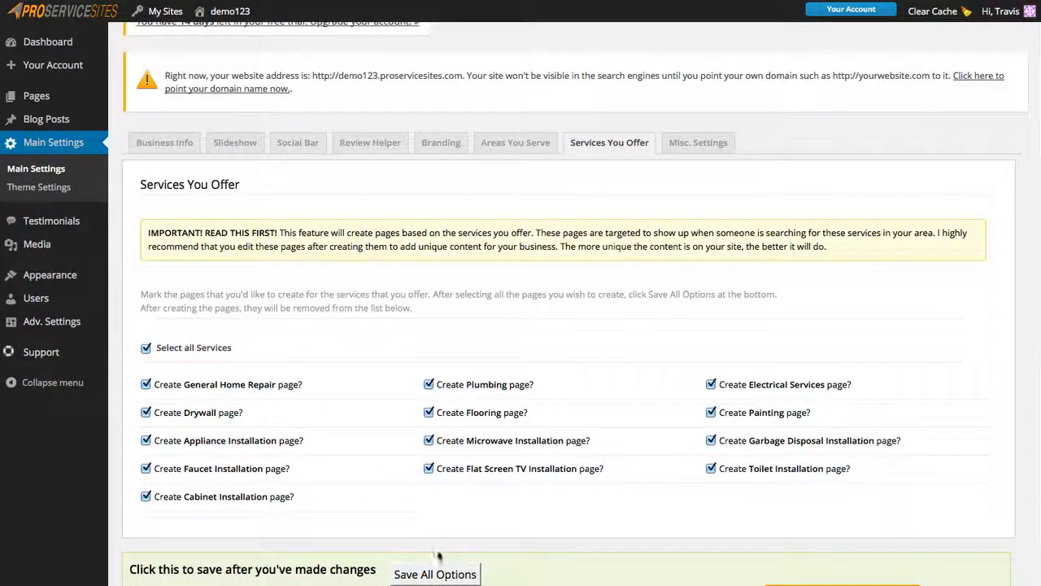
click(145, 348)
click(145, 469)
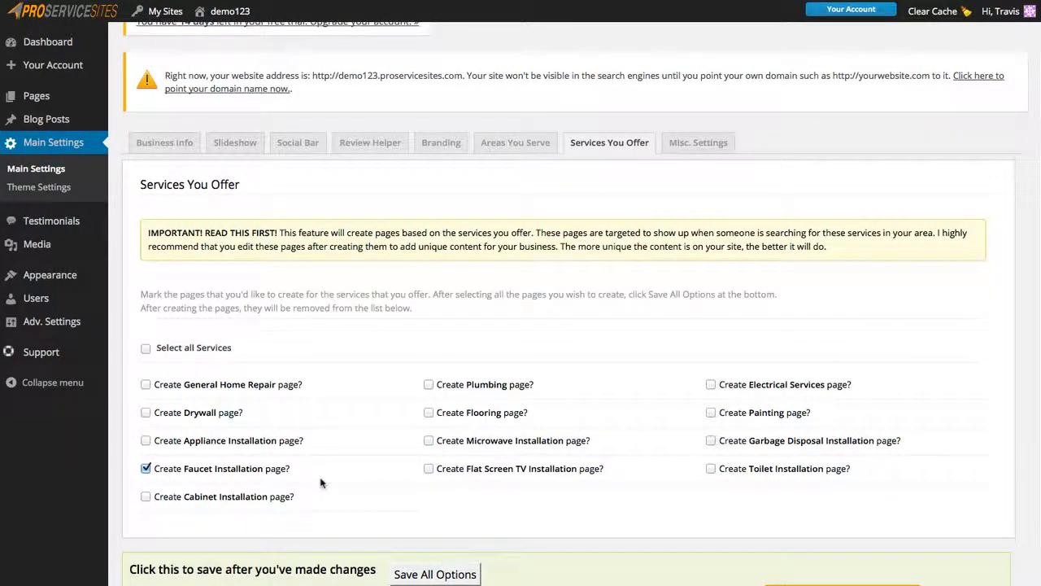
click(437, 574)
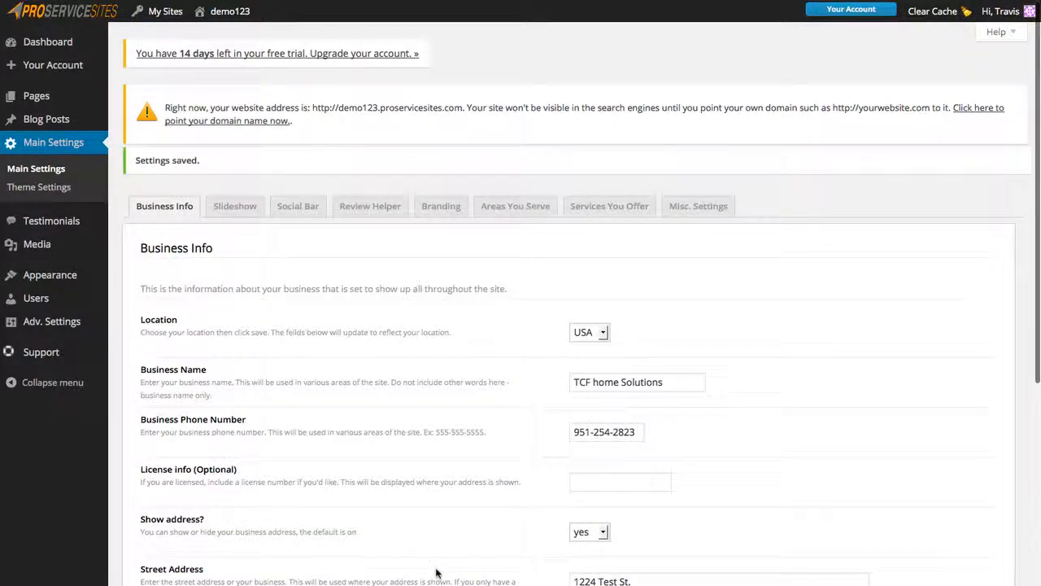
Scroll through the Misc. Settings options, such as autoresponder e-mail and blog display, and back up.
click(690, 203)
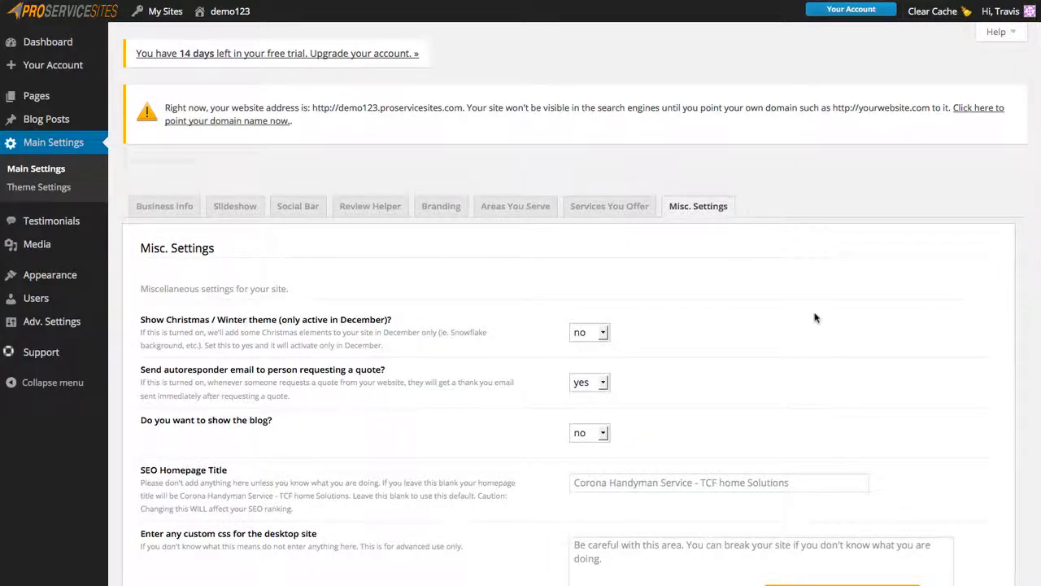
scroll(991, 456, down, 7)
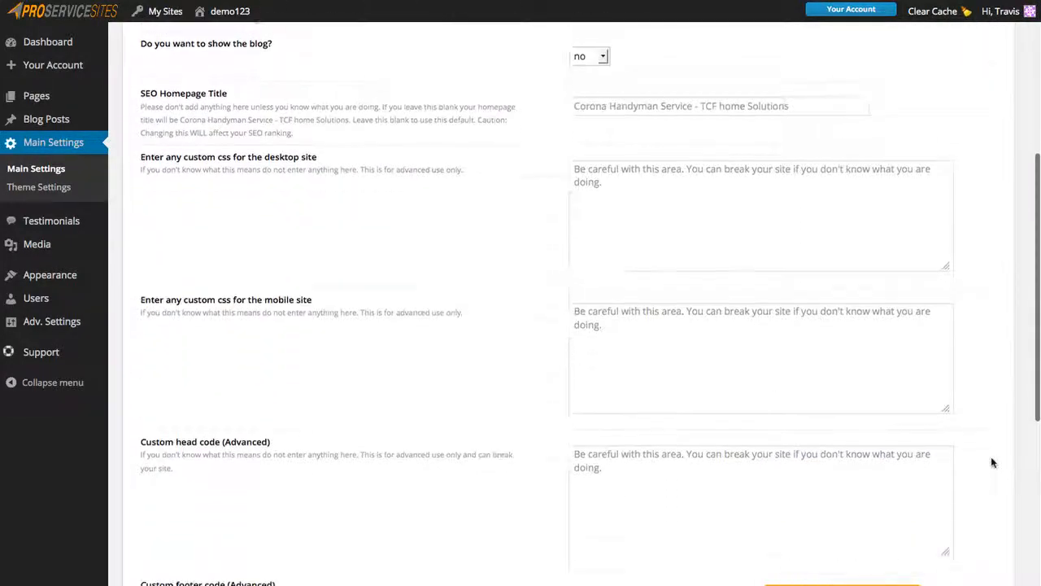
scroll(991, 462, down, 3)
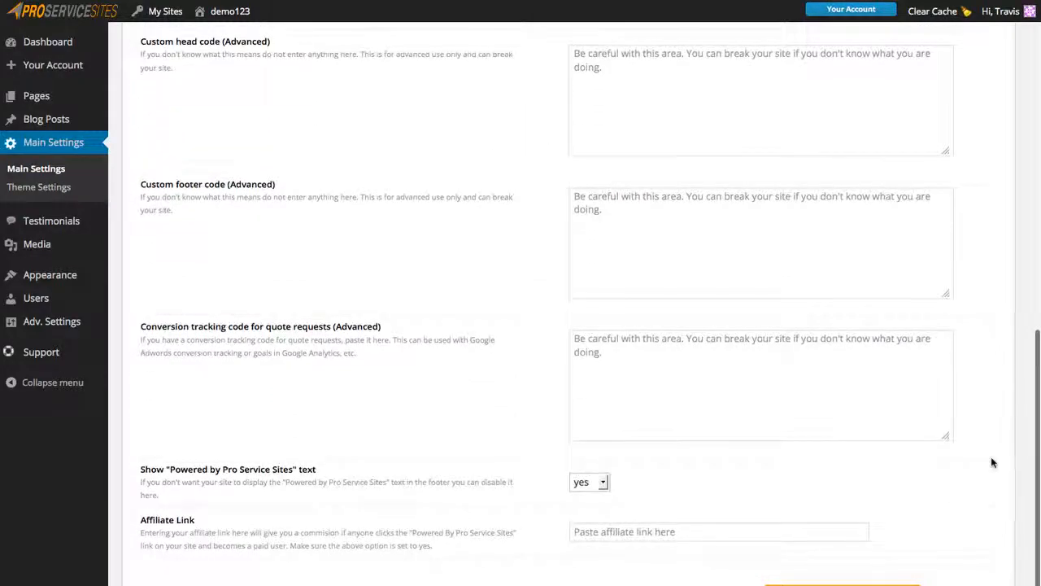
scroll(990, 462, up, 1)
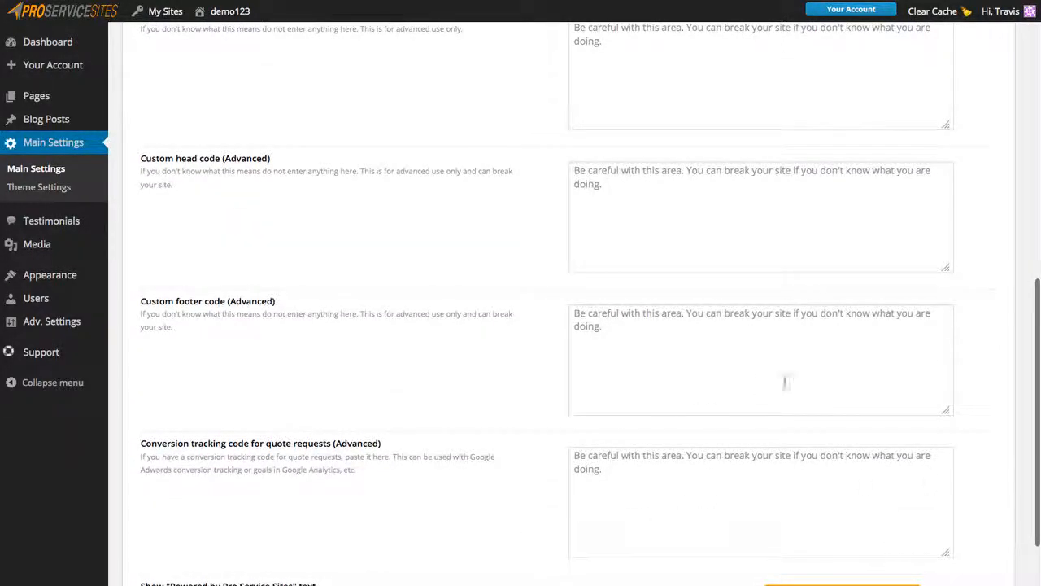
scroll(999, 338, up, 1)
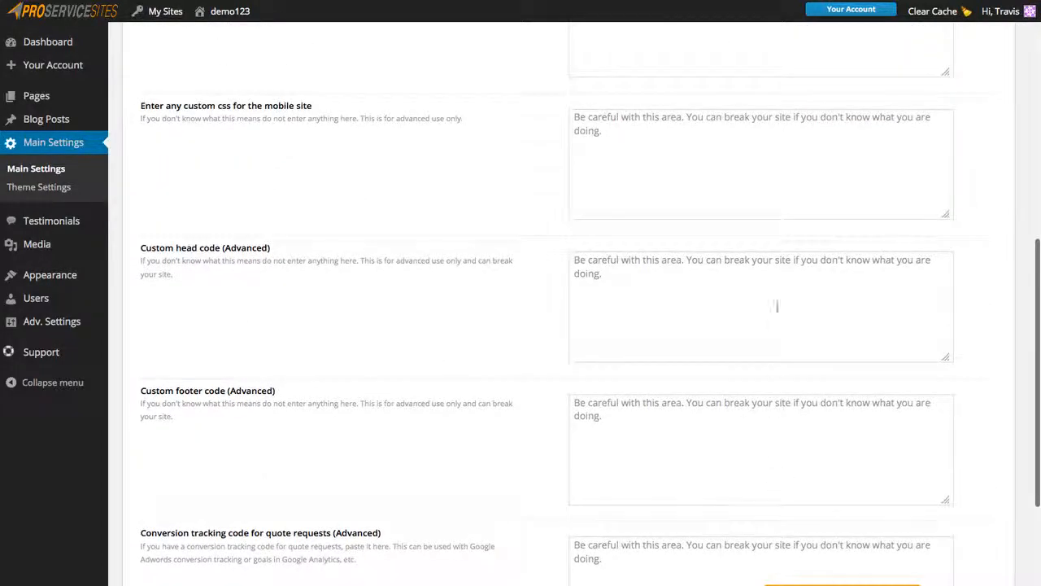
scroll(975, 224, up, 1)
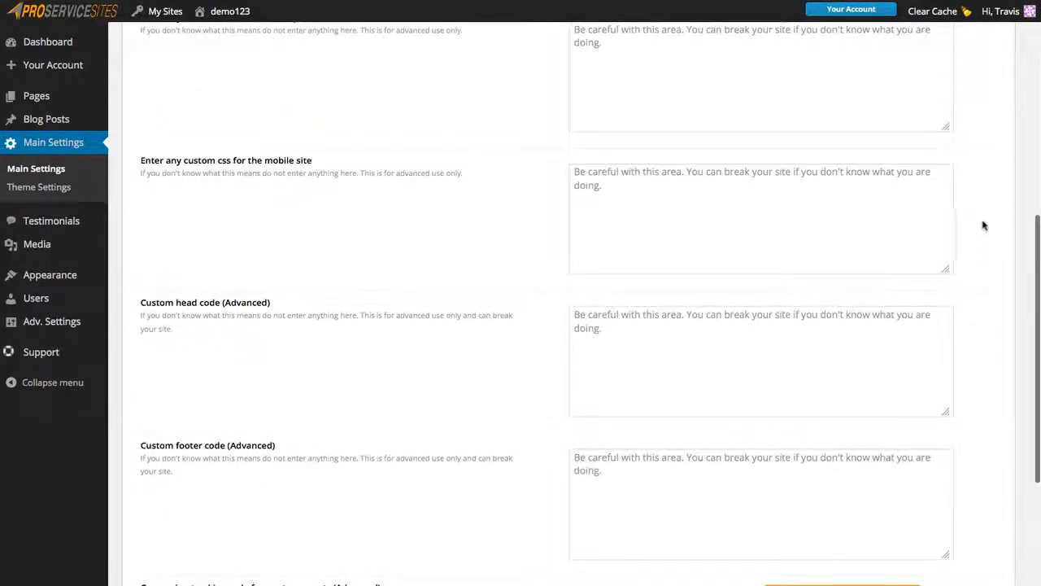
scroll(983, 225, up, 3)
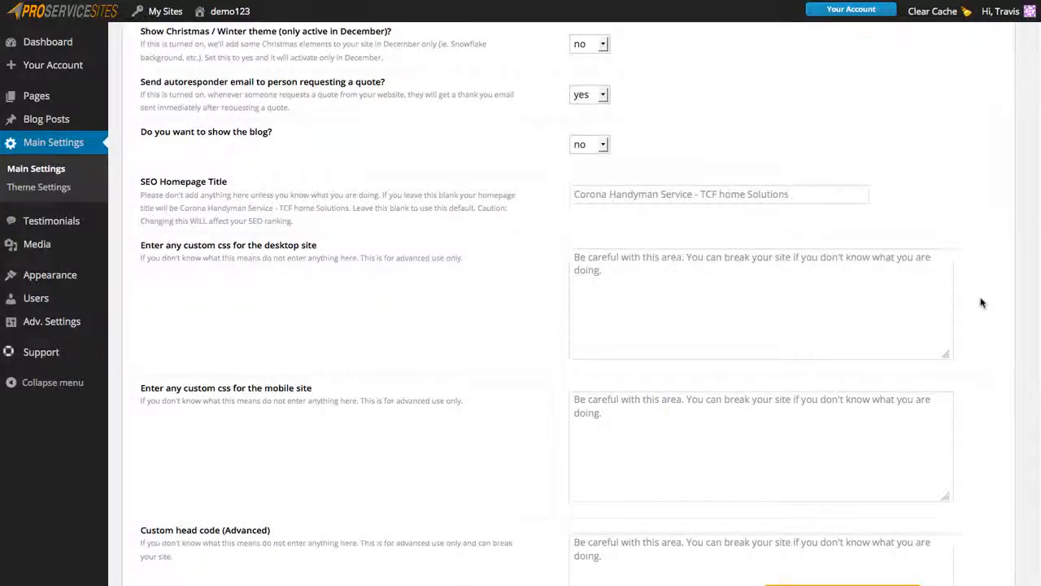
scroll(982, 303, up, 1)
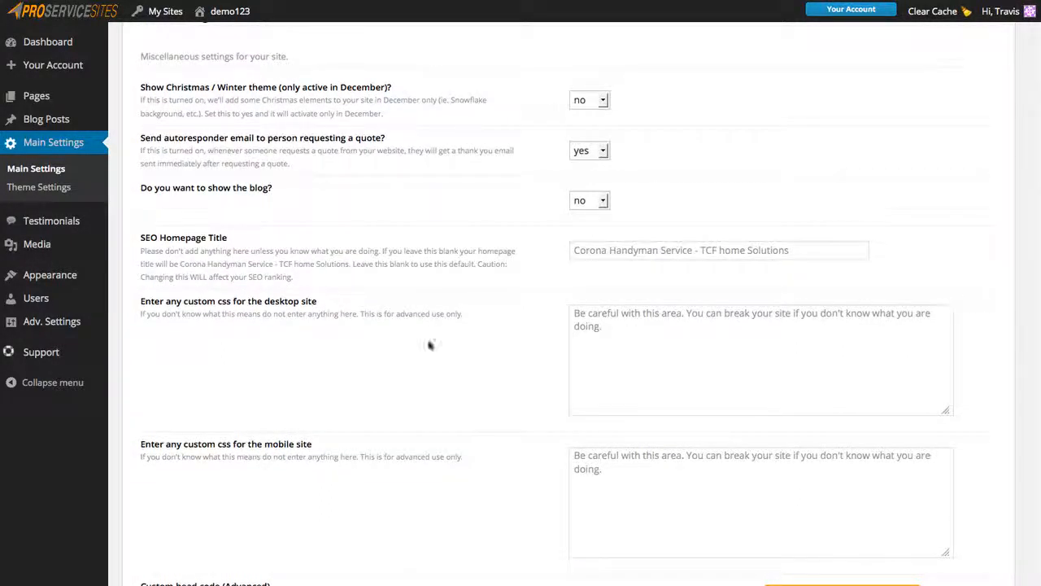
mouse_move(51, 363)
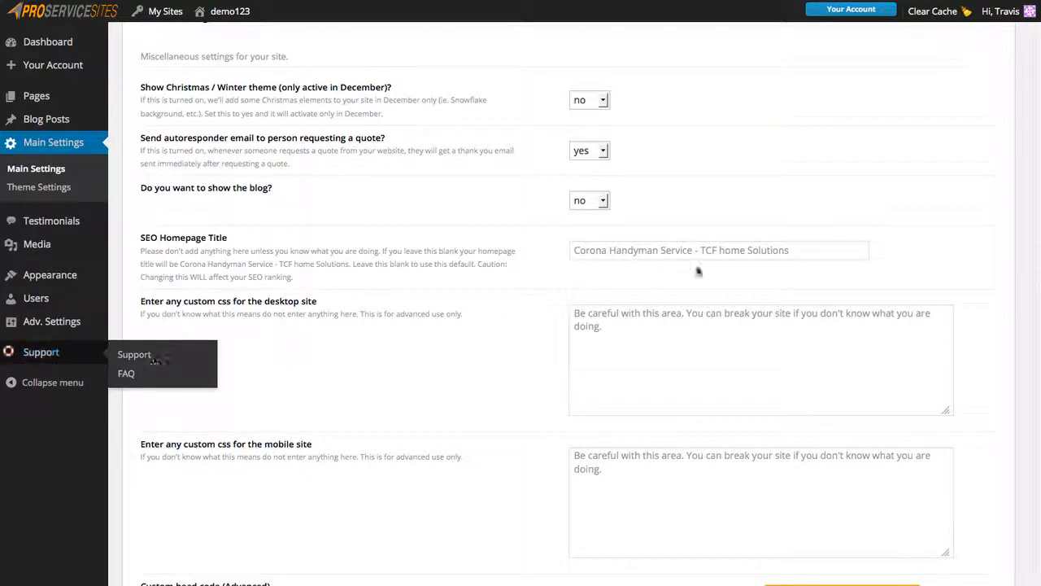
scroll(944, 254, up, 3)
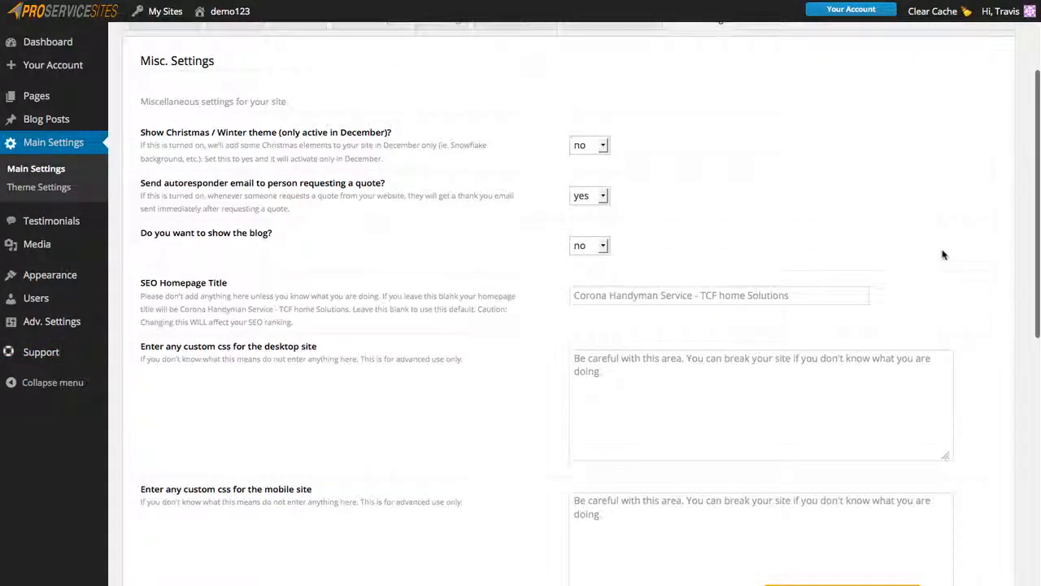
scroll(943, 255, up, 1)
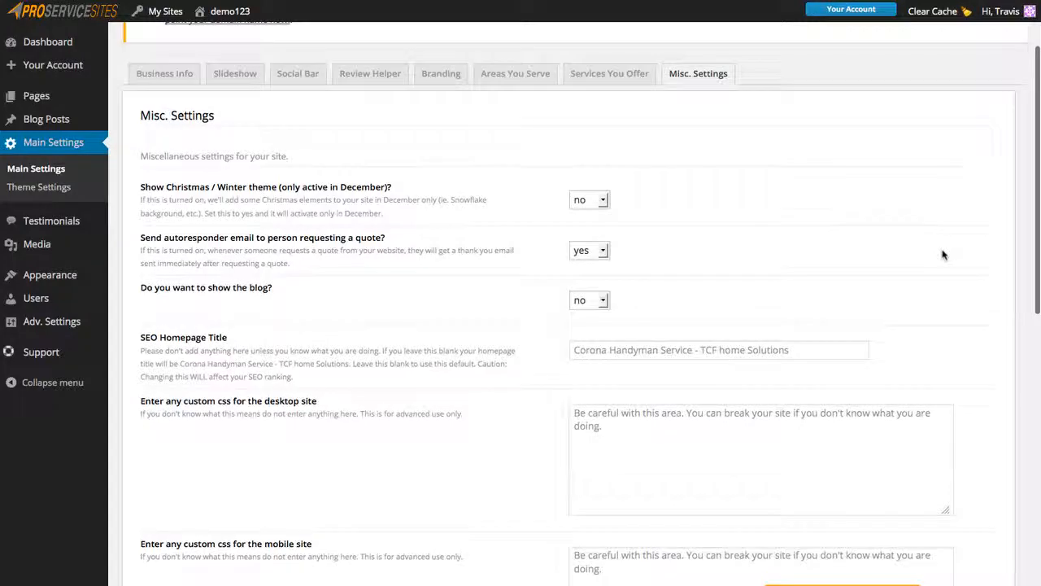
scroll(1004, 353, down, 10)
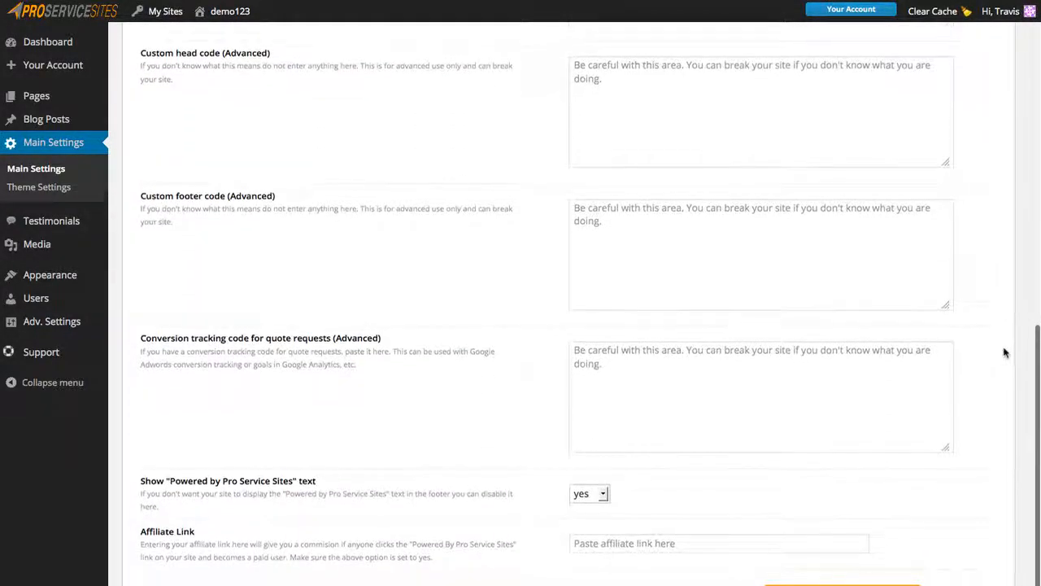
scroll(1005, 352, up, 10)
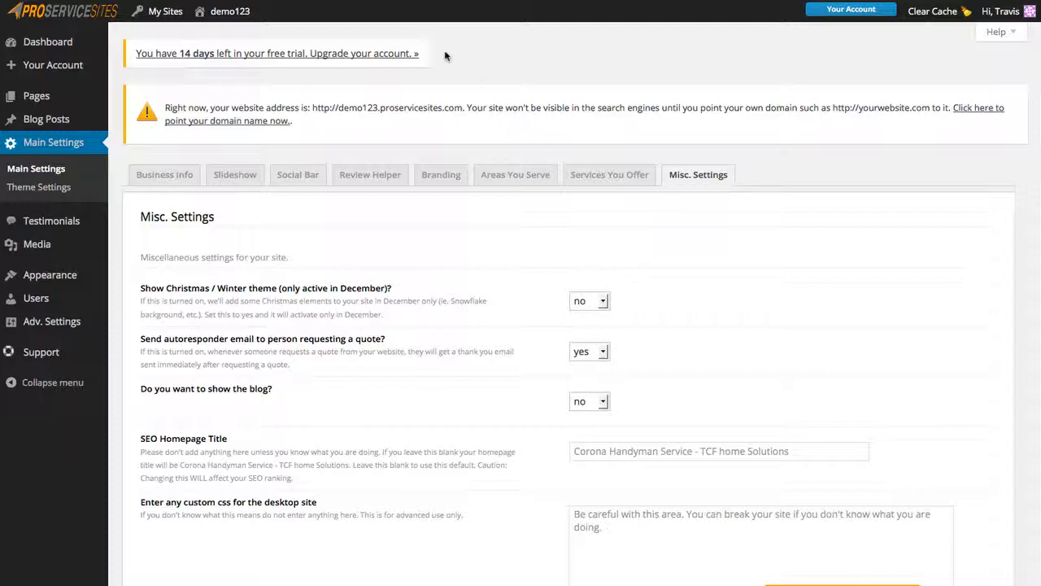
mouse_move(228, 11)
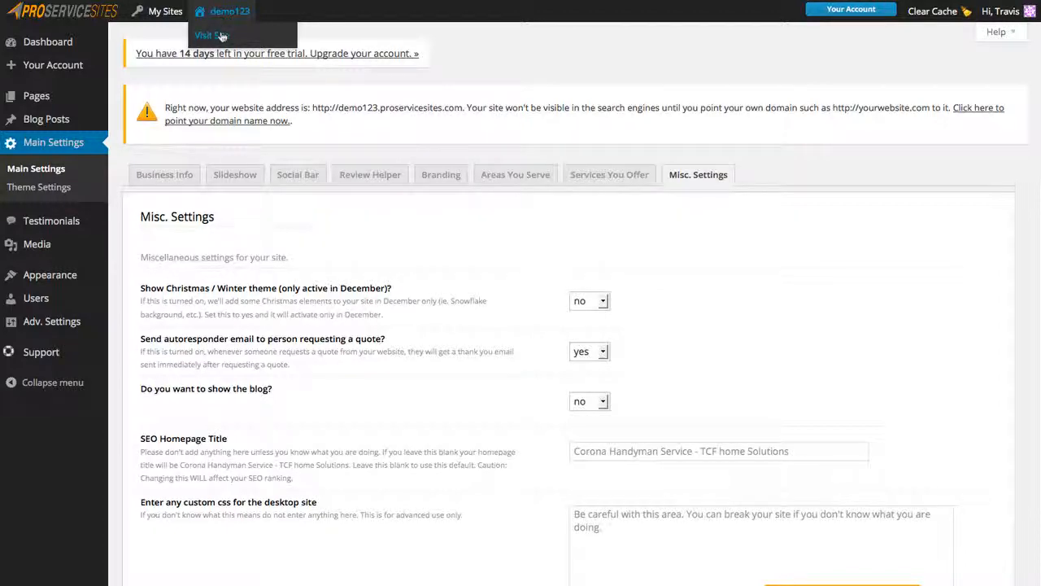
Visit the live site and scroll through the Corona Handyman Service homepage.
click(221, 35)
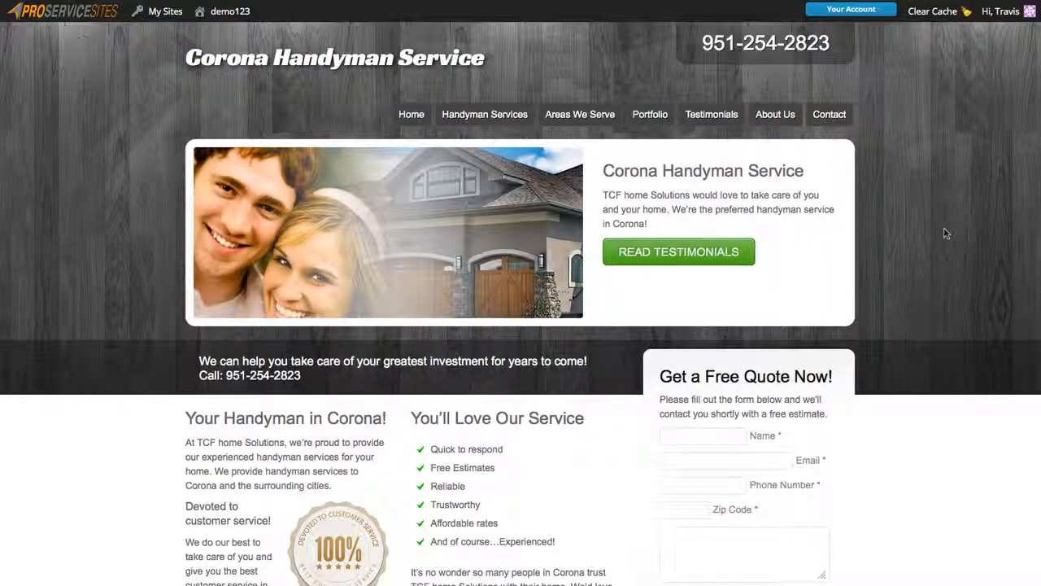
scroll(945, 233, down, 5)
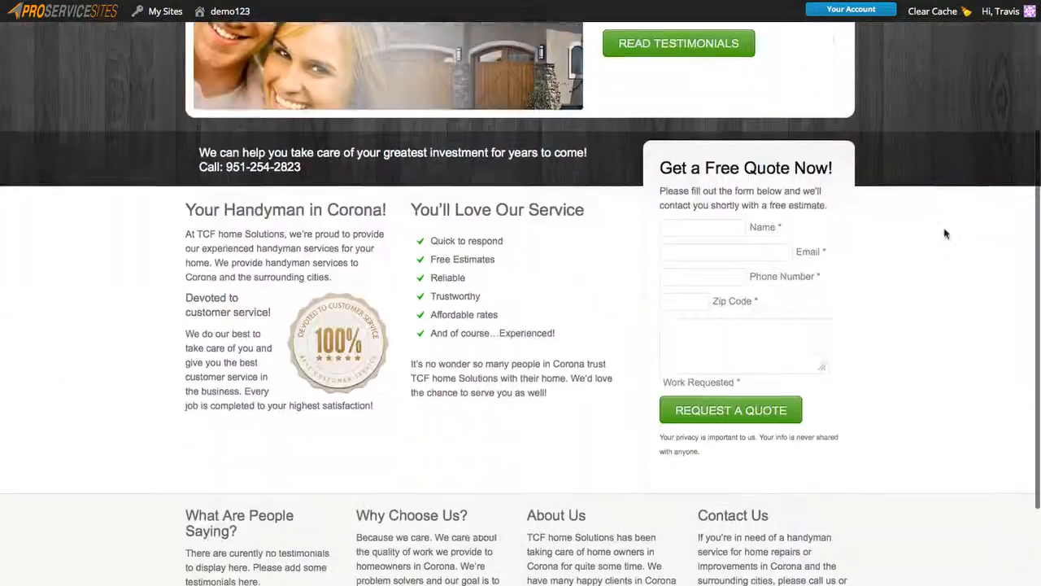
scroll(946, 233, down, 4)
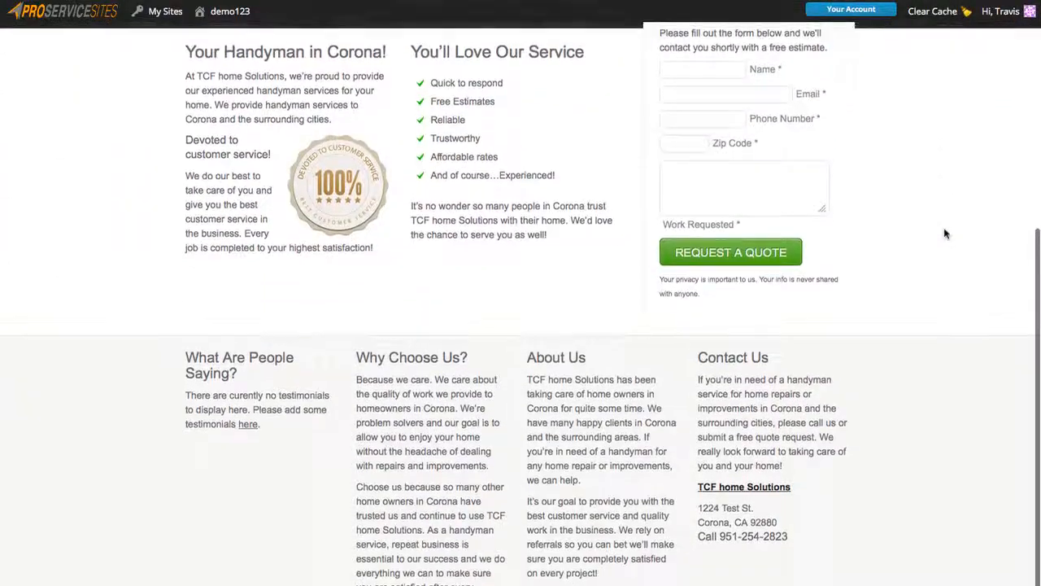
scroll(945, 234, up, 6)
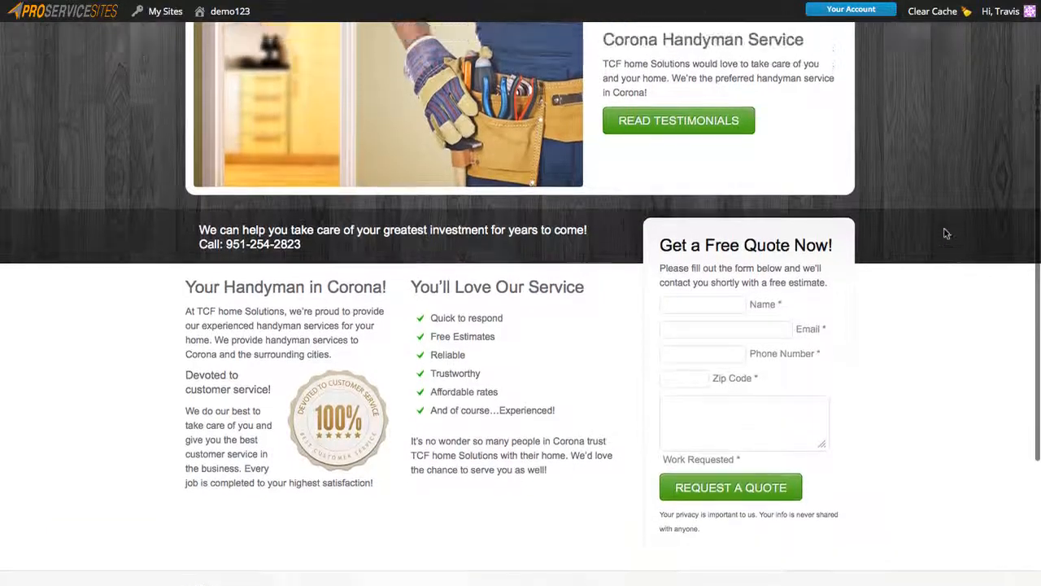
scroll(945, 234, up, 4)
scroll(945, 234, down, 2)
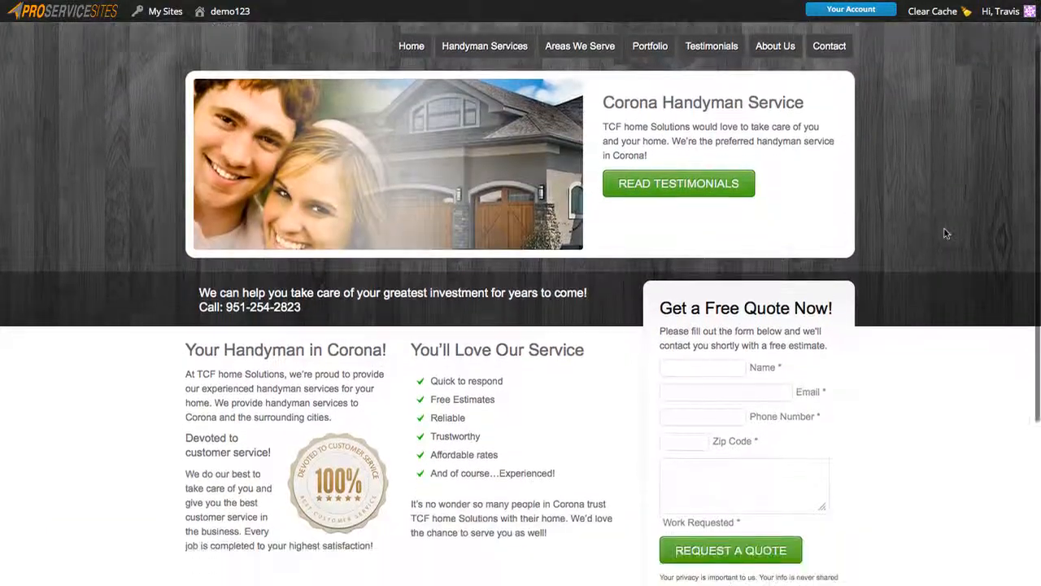
scroll(945, 233, down, 4)
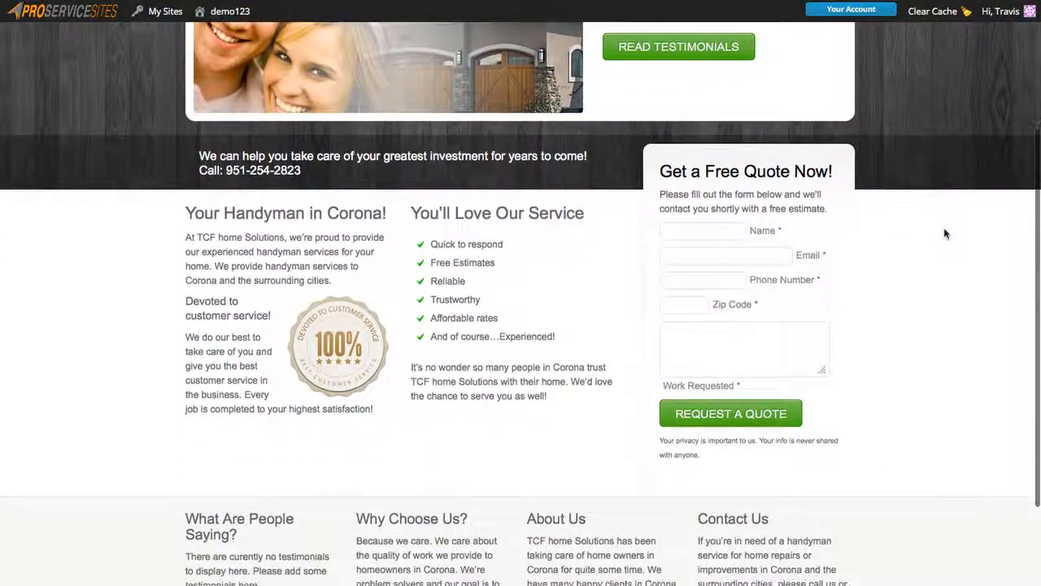
scroll(945, 233, down, 6)
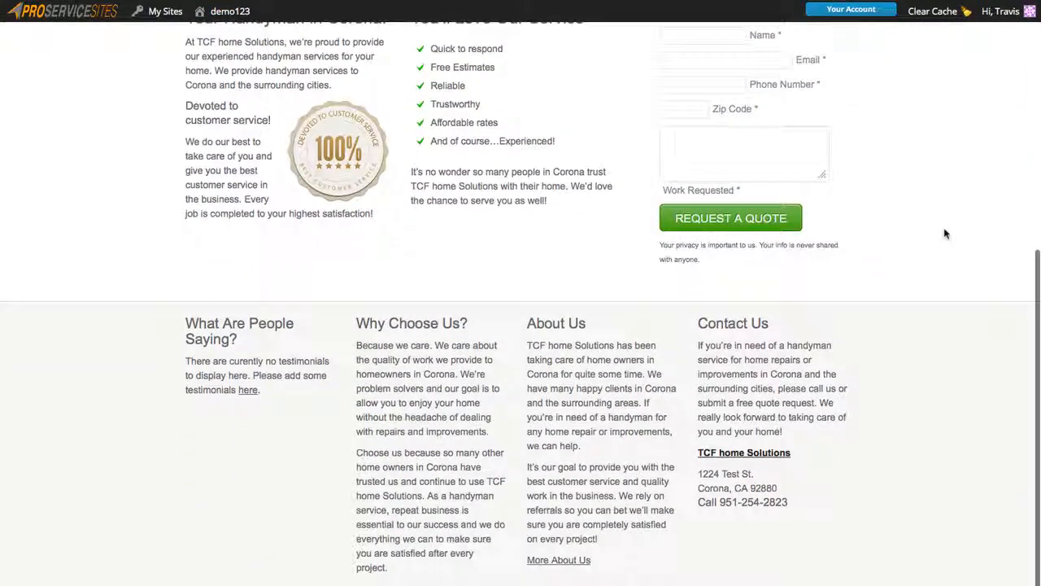
scroll(945, 234, up, 12)
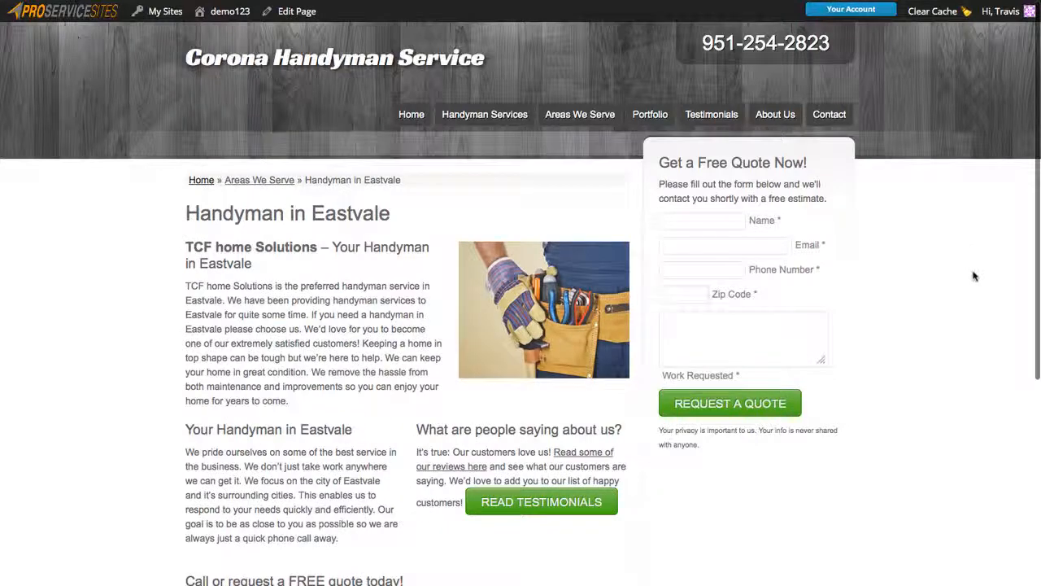
Scroll through the Handyman in Eastvale page, then return home via the Home breadcrumb link.
scroll(968, 310, down, 1)
scroll(960, 352, down, 1)
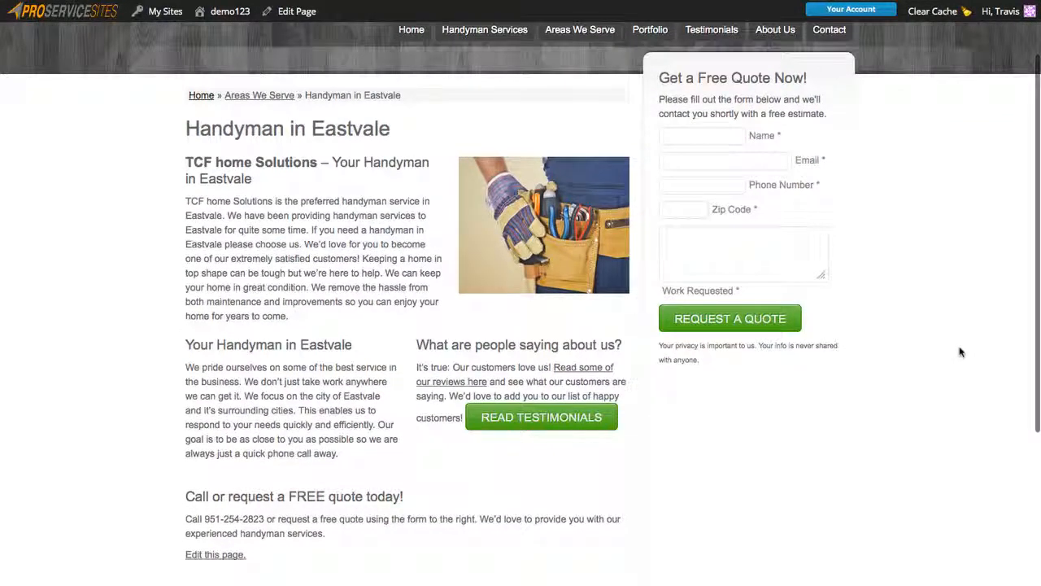
scroll(959, 351, down, 4)
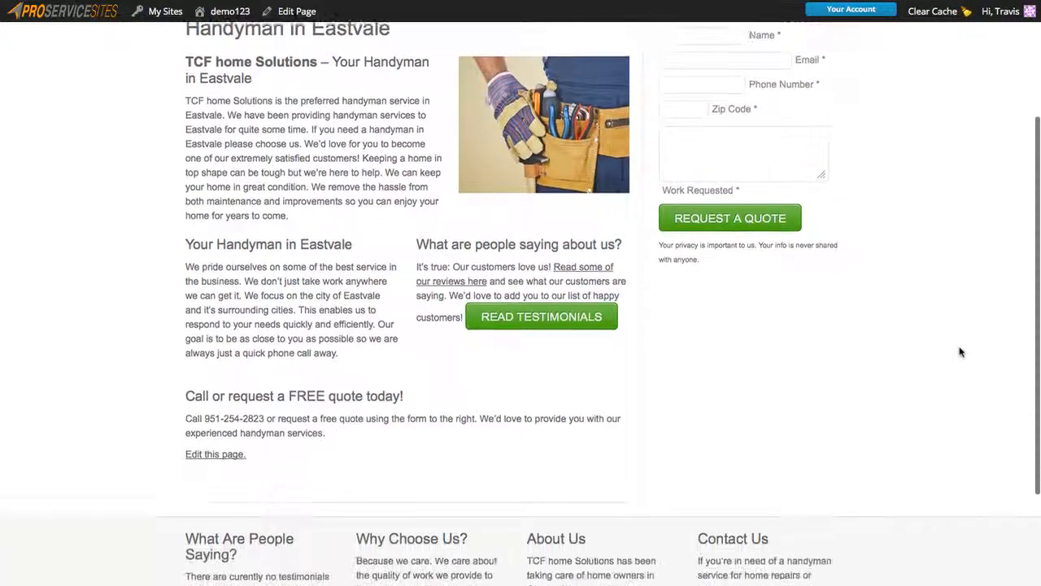
scroll(960, 352, up, 6)
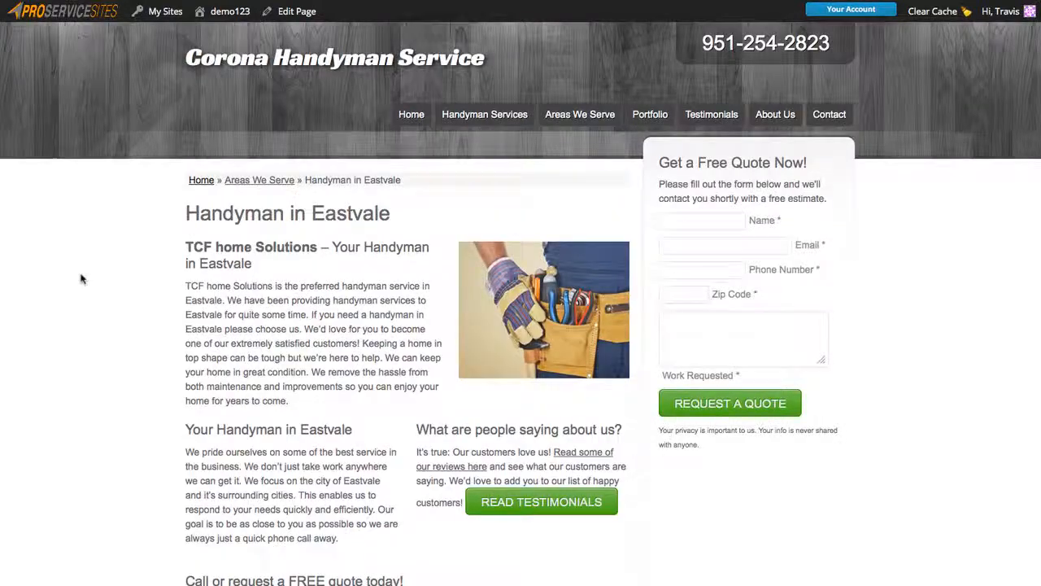
click(173, 162)
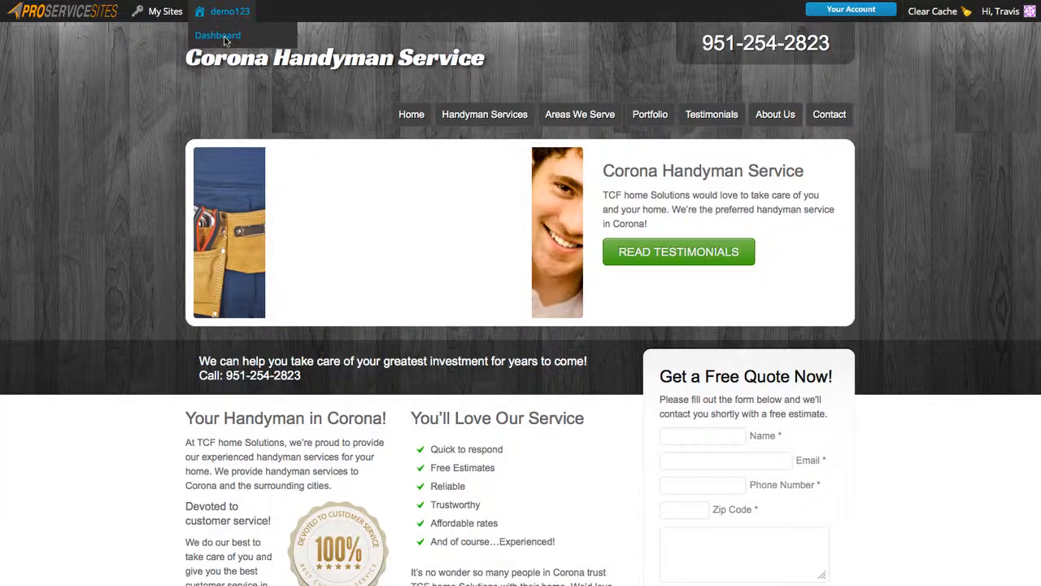
From the dashboard, pick Handyman Pro 2 in Main Settings > Theme Settings and save all options.
click(225, 40)
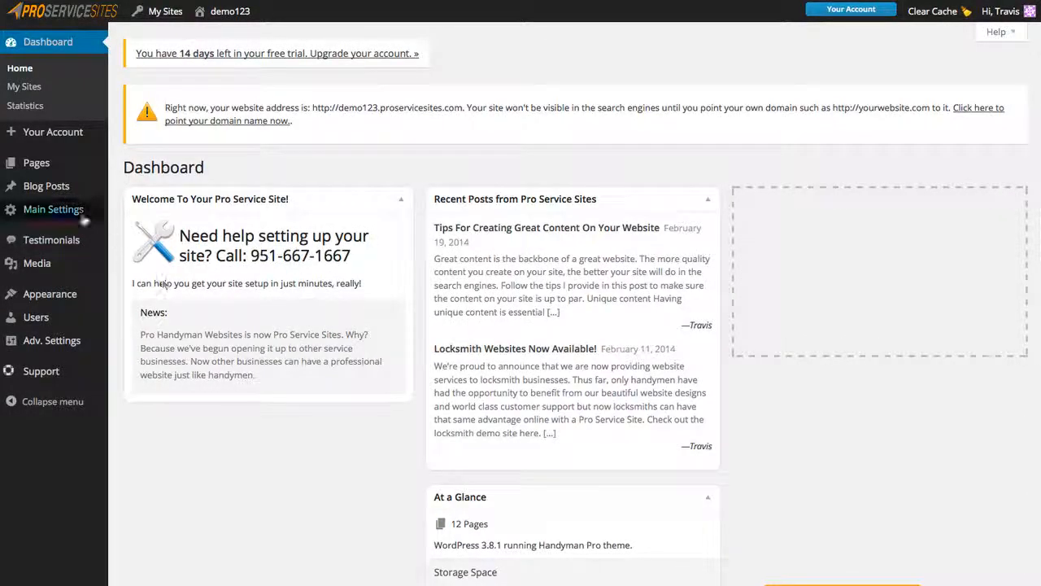
mouse_move(81, 214)
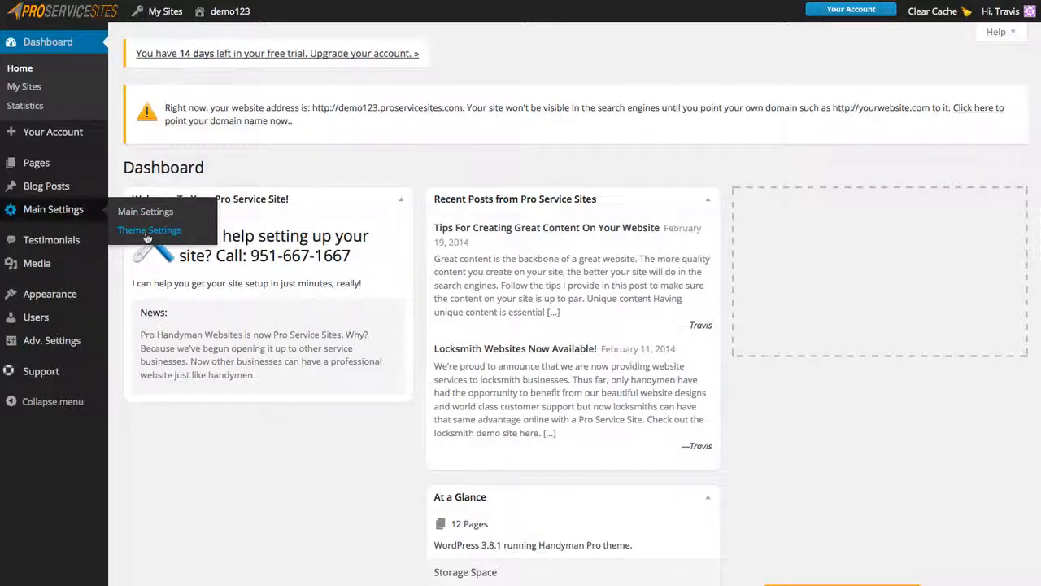
click(148, 232)
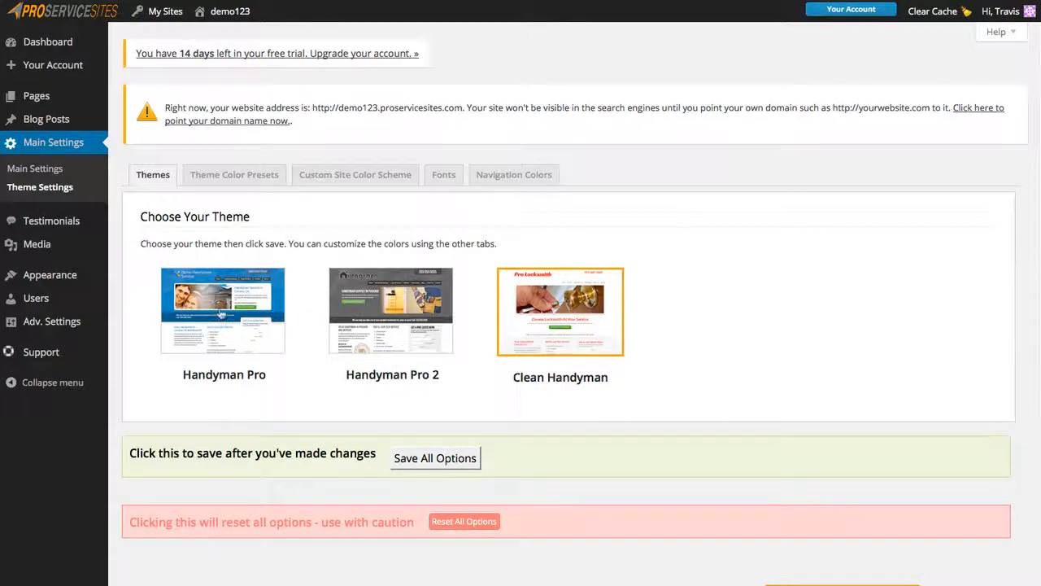
click(220, 313)
click(390, 315)
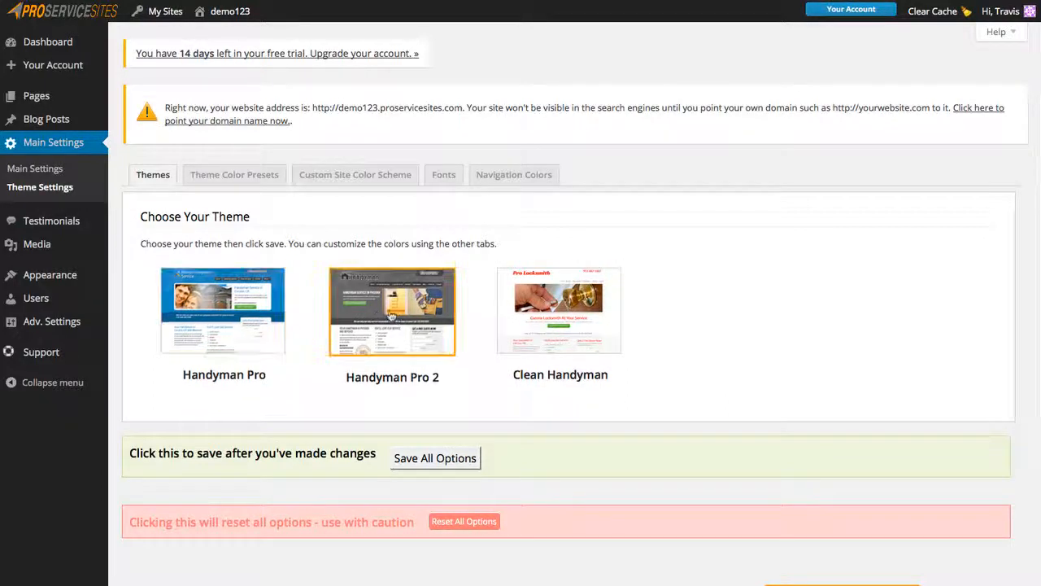
click(436, 458)
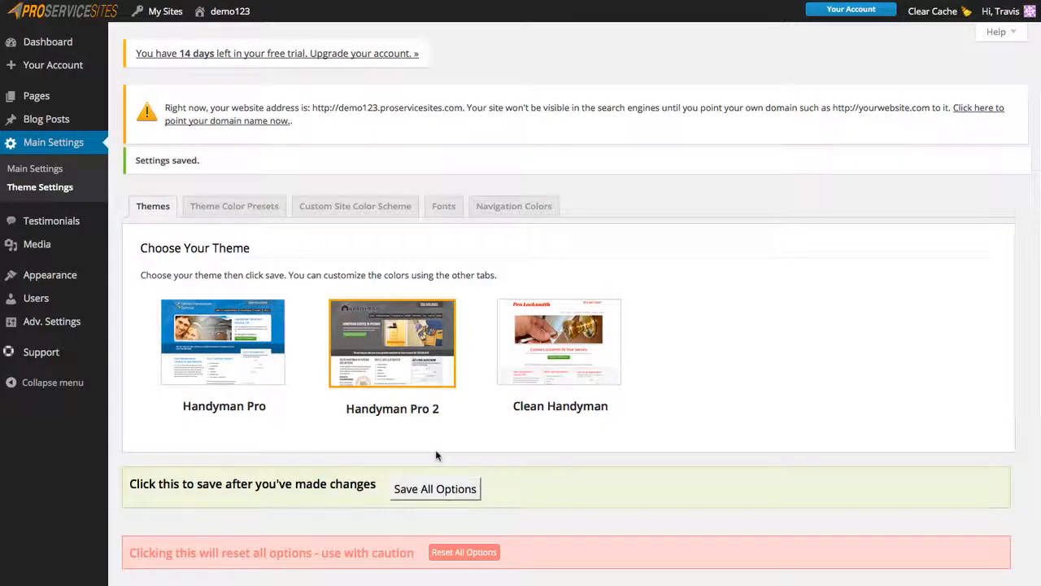
Apply the orange Theme Color Preset and save all options.
click(234, 210)
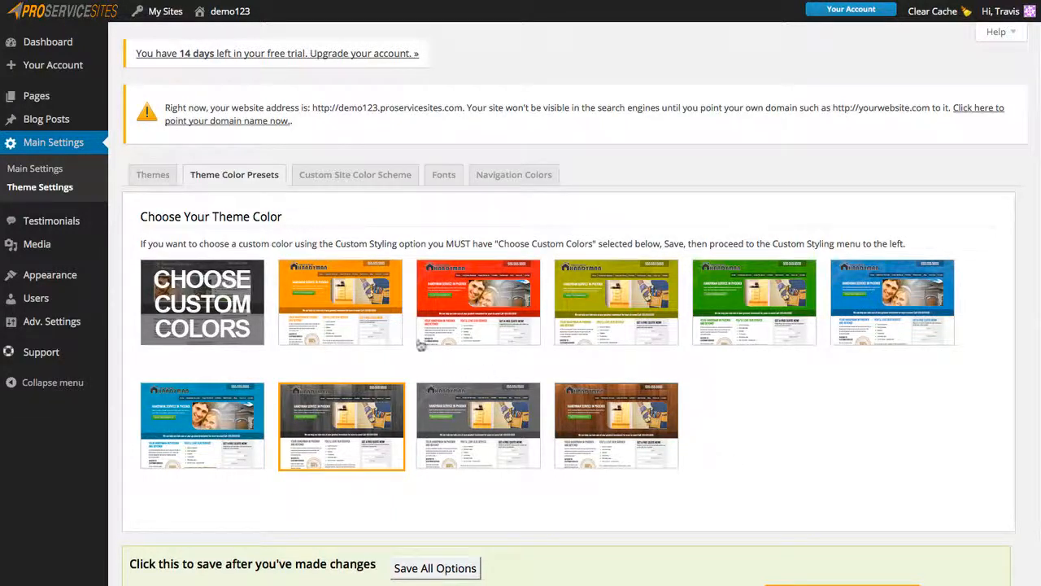
click(343, 301)
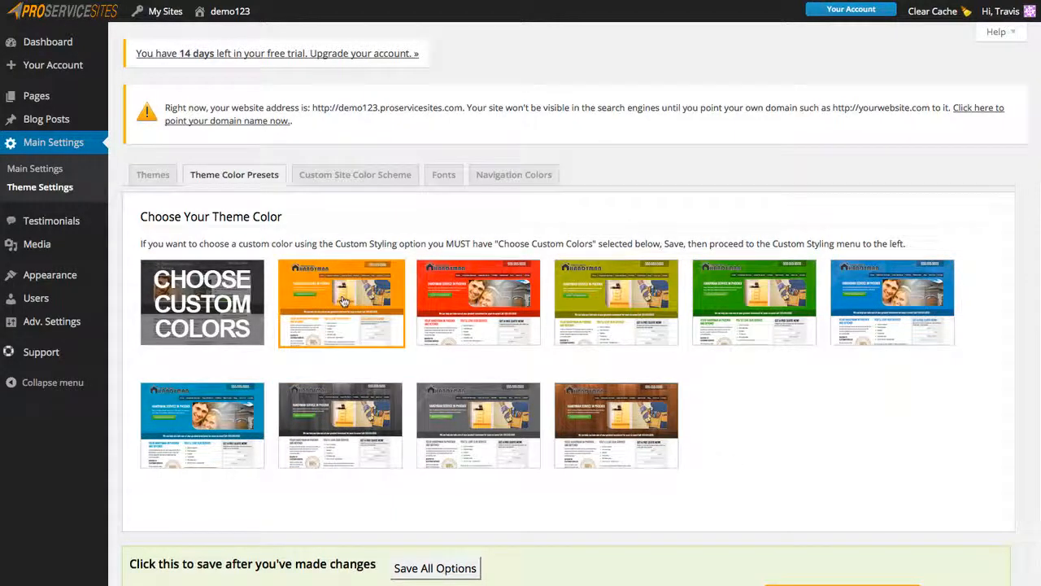
click(438, 569)
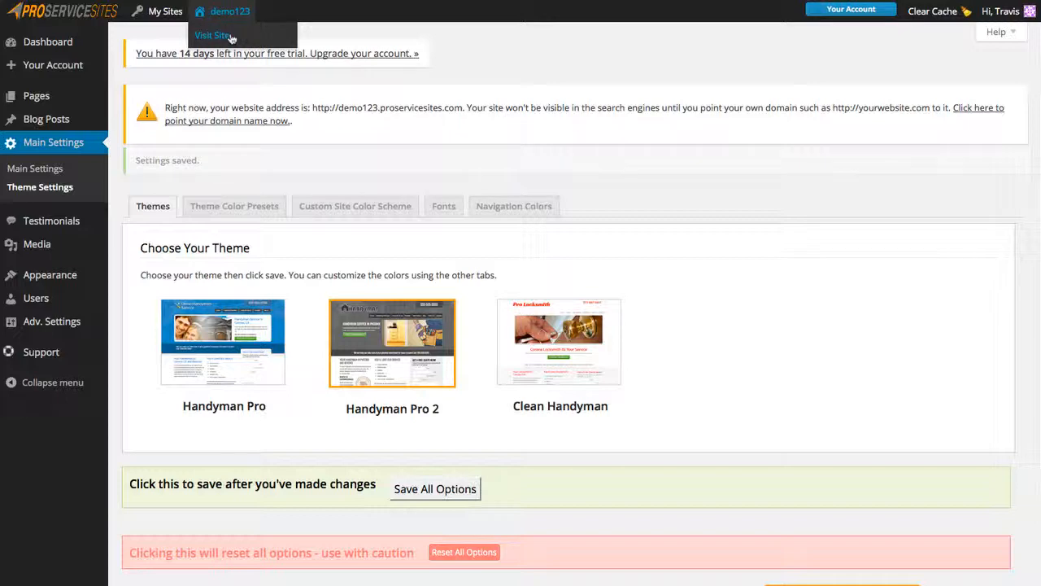
Preview the live site in its orange colours, then go back to the Dashboard via demo123.
click(230, 36)
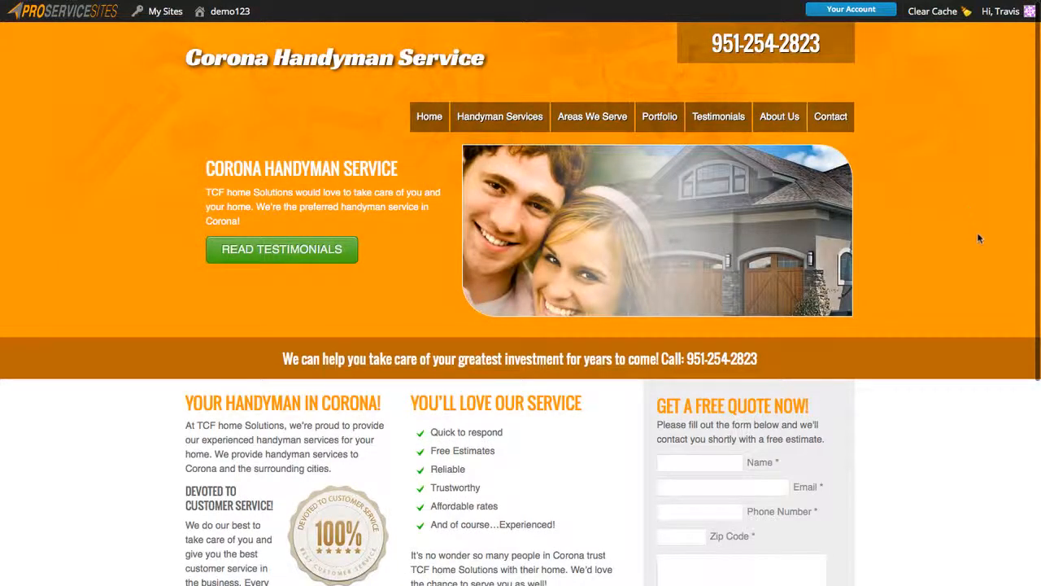
scroll(977, 232, down, 3)
scroll(895, 203, up, 3)
mouse_move(232, 13)
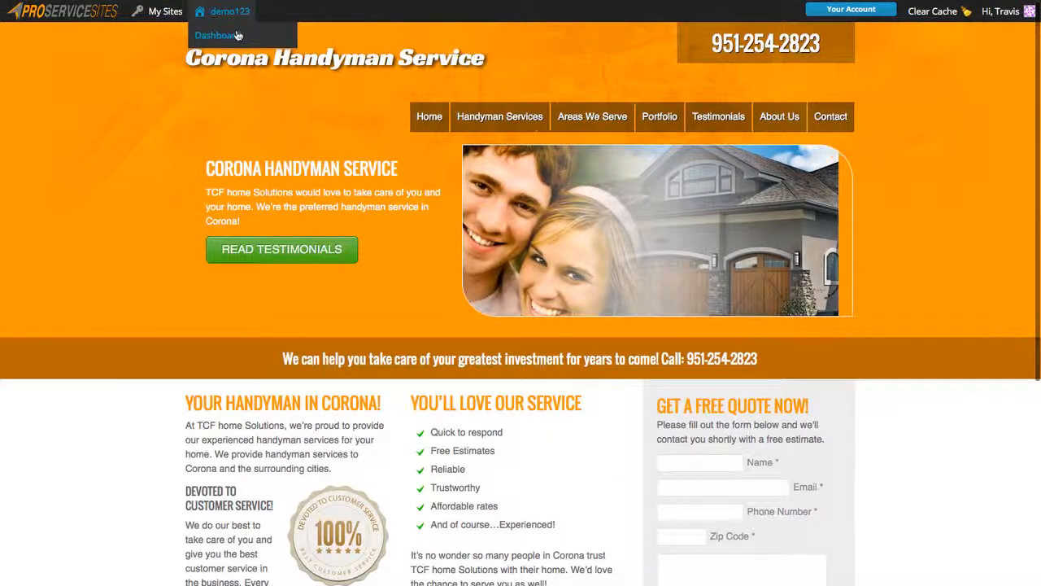
click(236, 35)
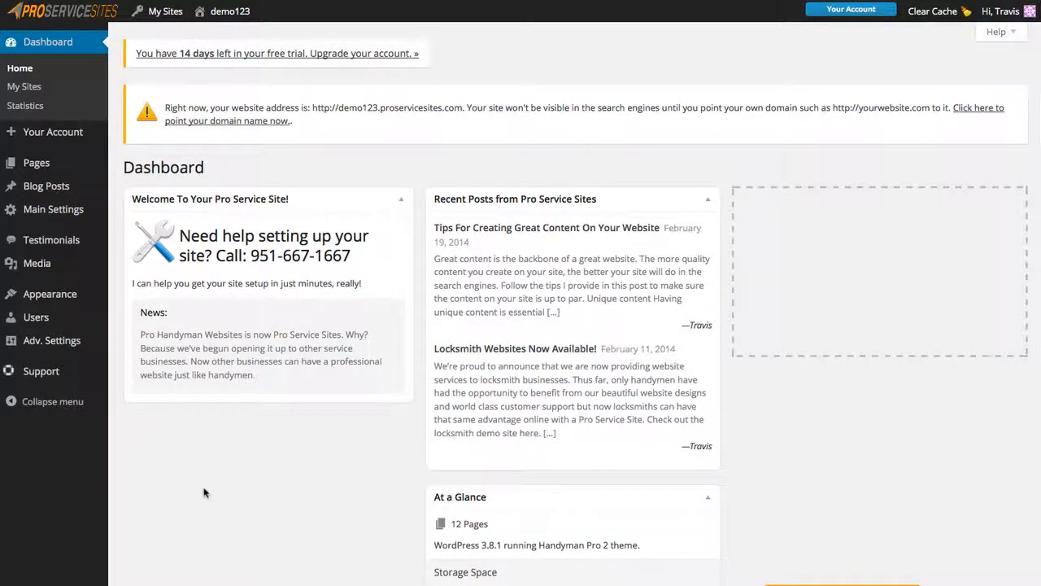
Scroll through the Google Analytics settings, then open Domain Name Setup under Adv. Settings.
mouse_move(63, 345)
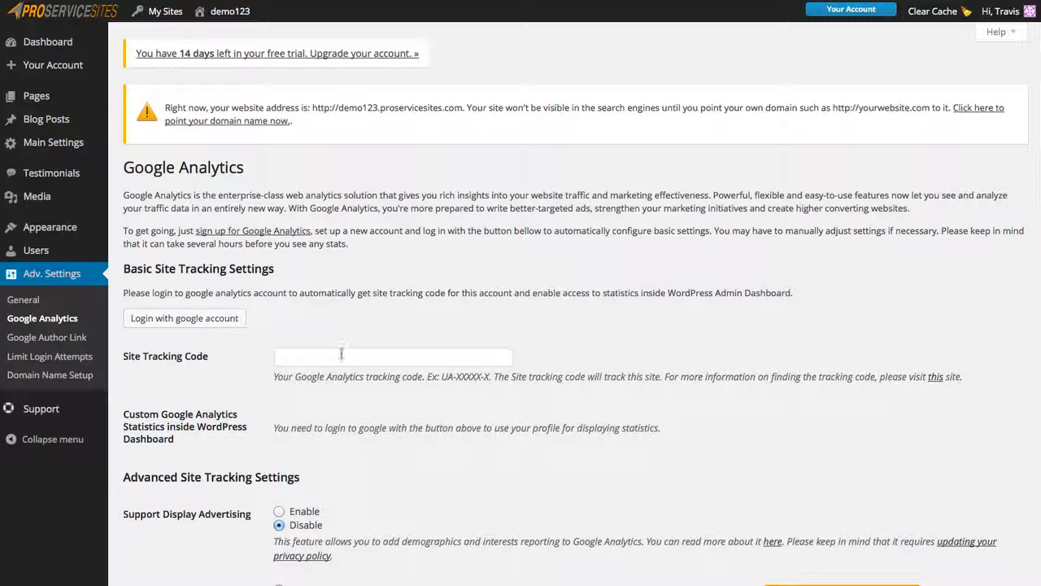
scroll(582, 323, down, 3)
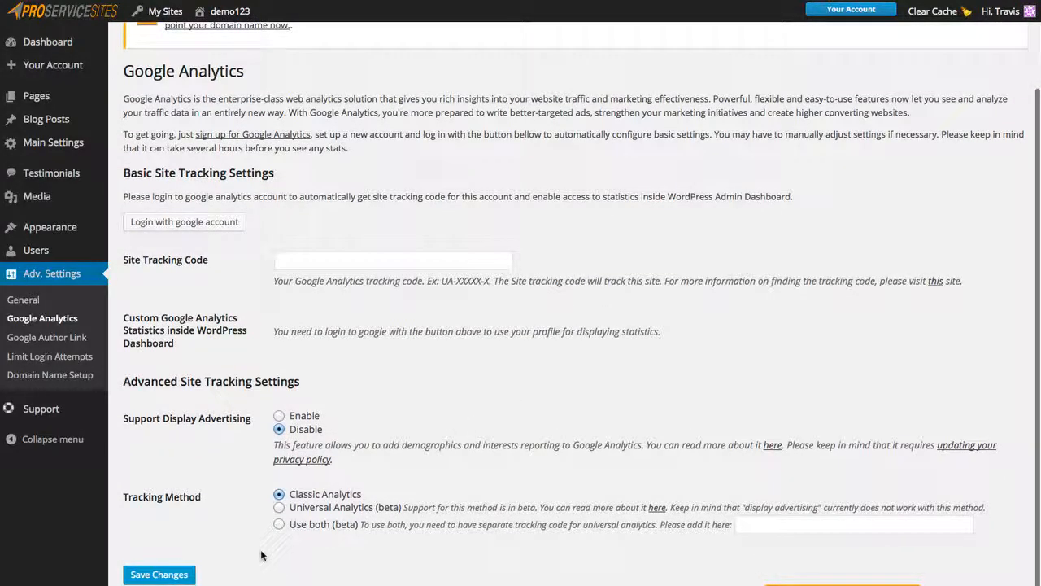
scroll(217, 533, up, 2)
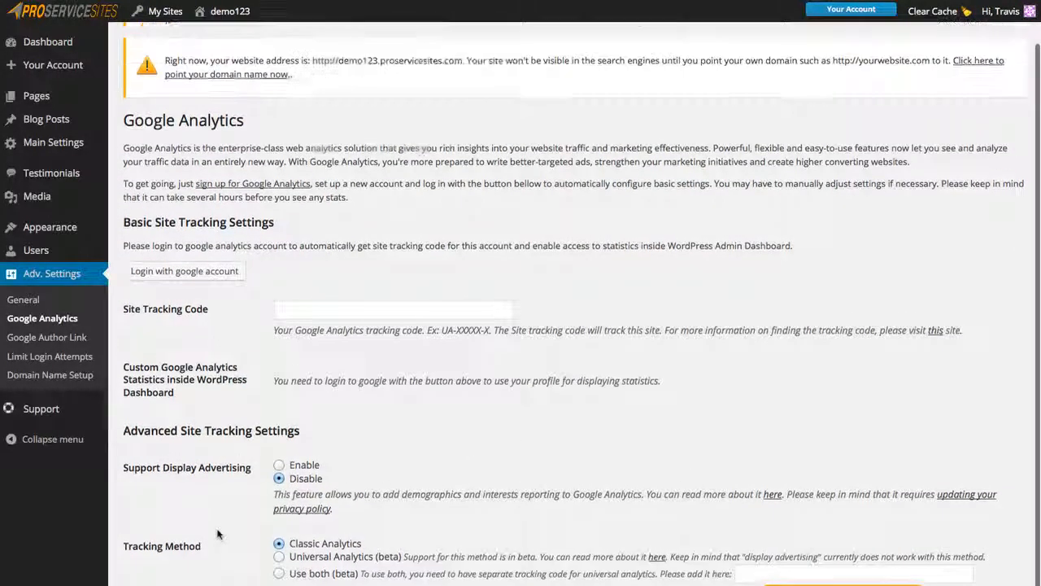
click(52, 375)
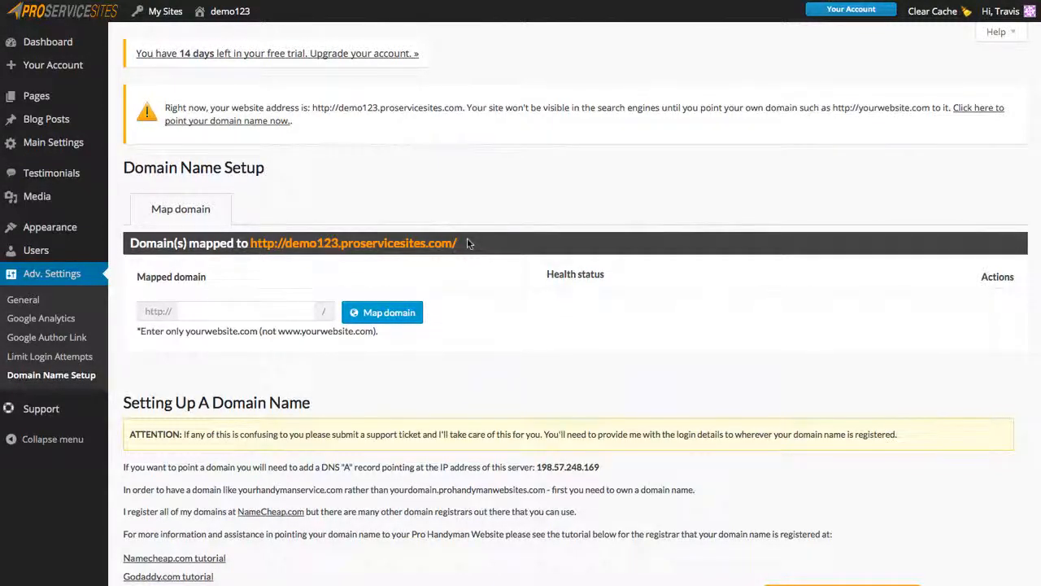
scroll(468, 240, down, 2)
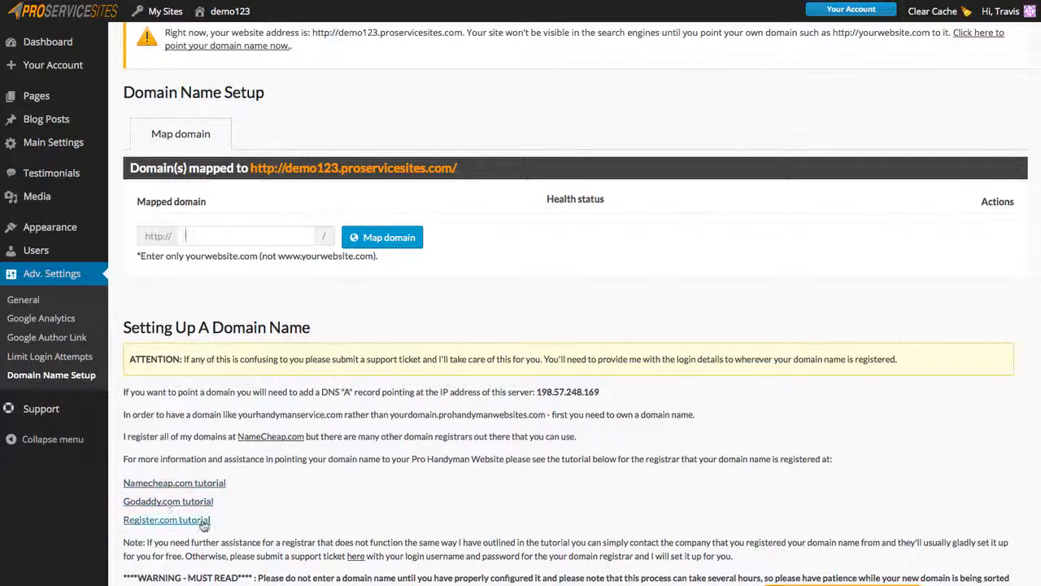
scroll(391, 330, up, 1)
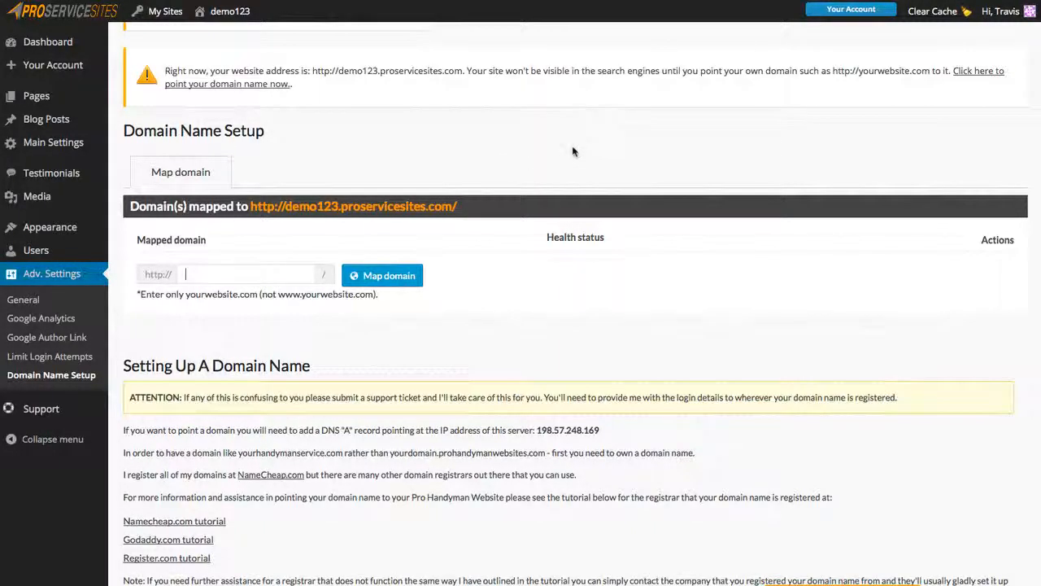
scroll(573, 151, up, 1)
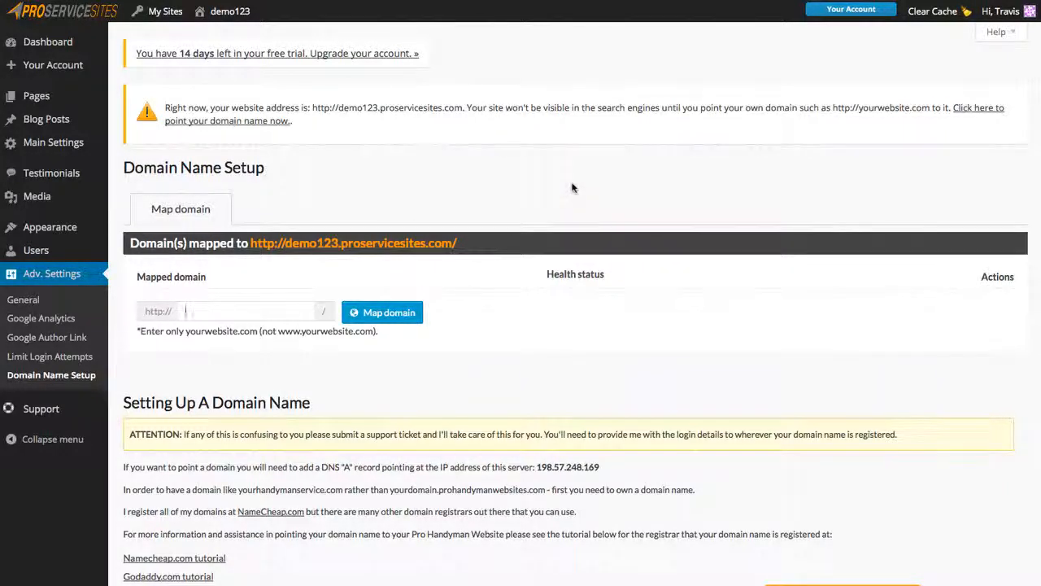
mouse_move(96, 201)
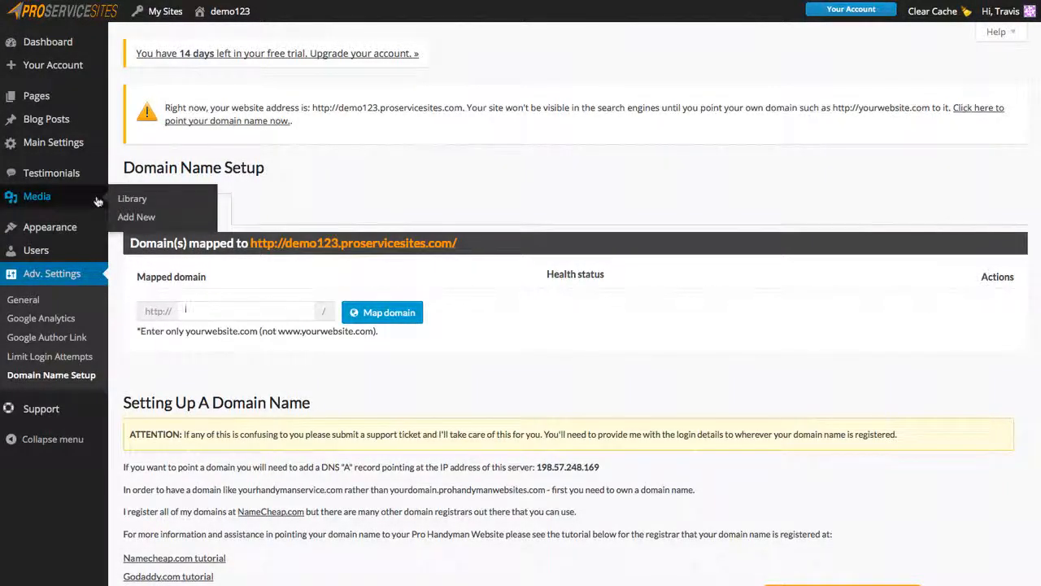
Go to Appearance > Widgets to view the Quote Request Form in Sidebar Home.
mouse_move(74, 227)
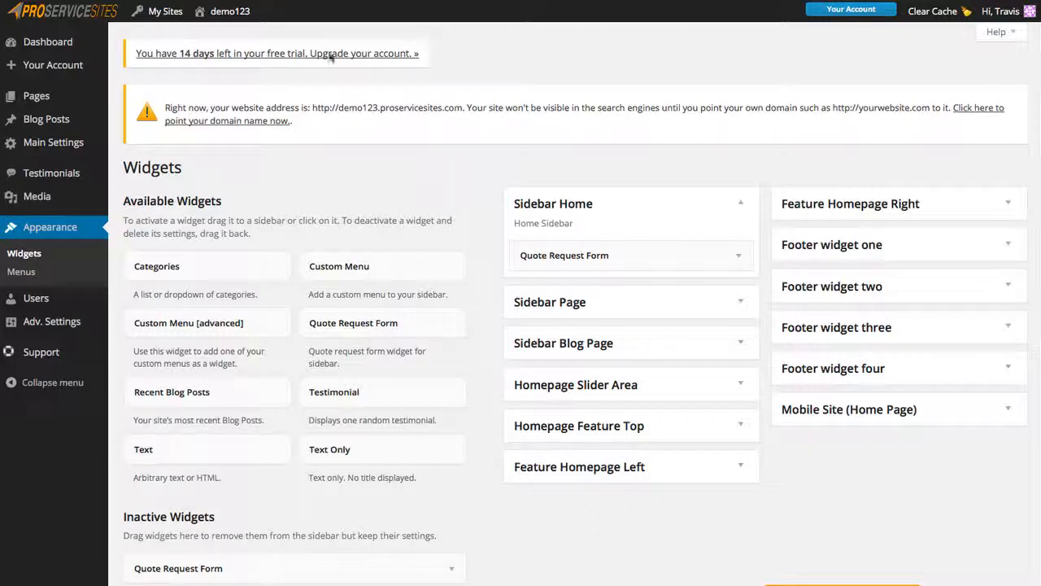
mouse_move(226, 16)
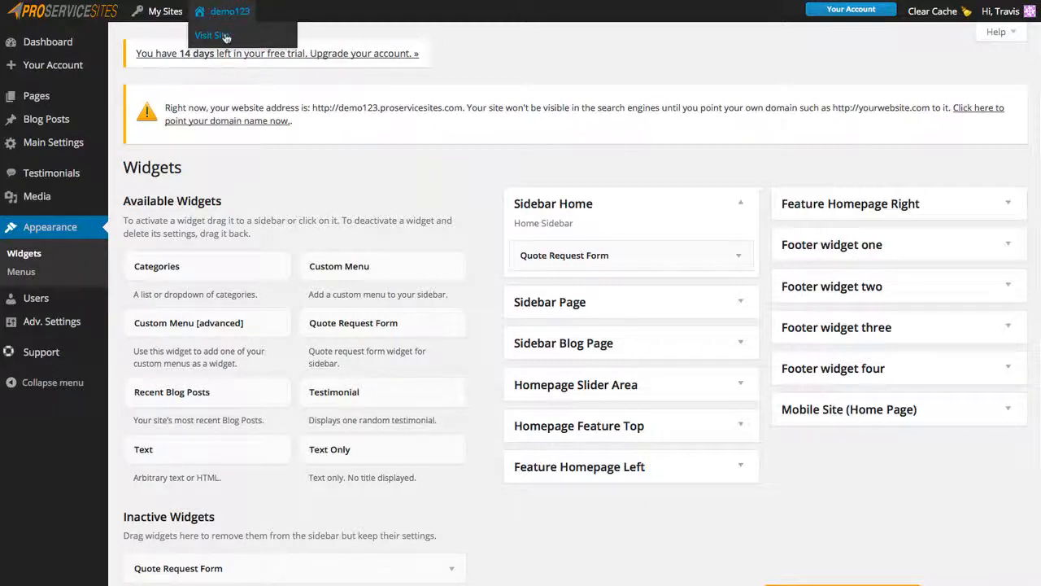
Visit the live site, scroll the home page down to the footer, and return to the Dashboard.
click(227, 37)
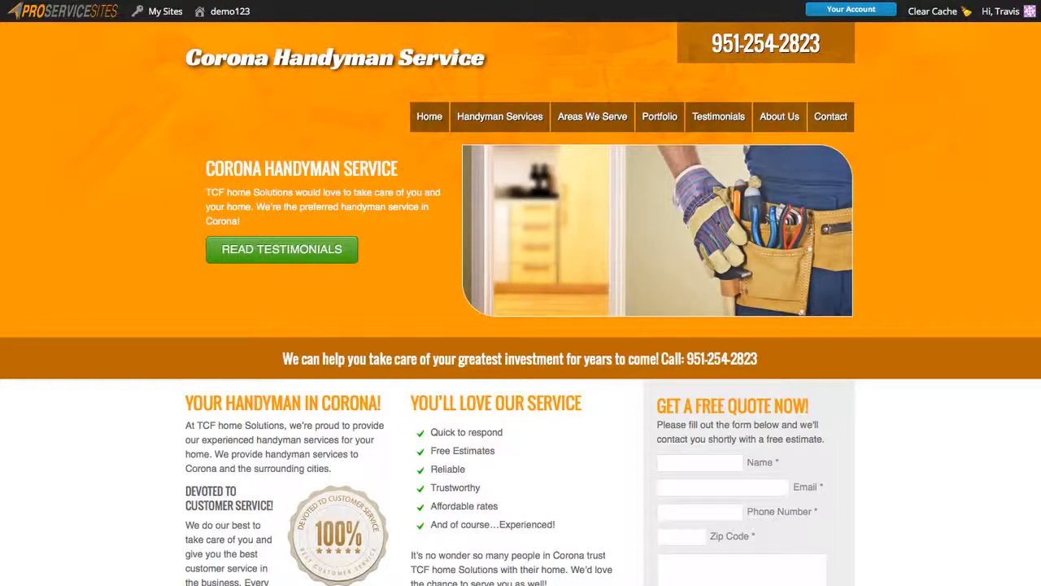
scroll(98, 488, down, 1)
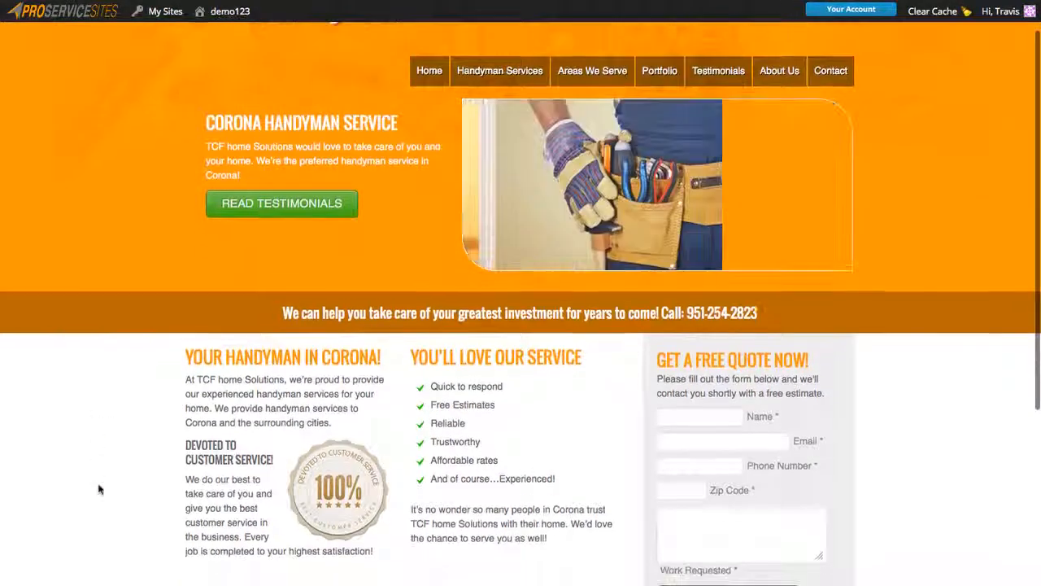
scroll(98, 488, down, 1)
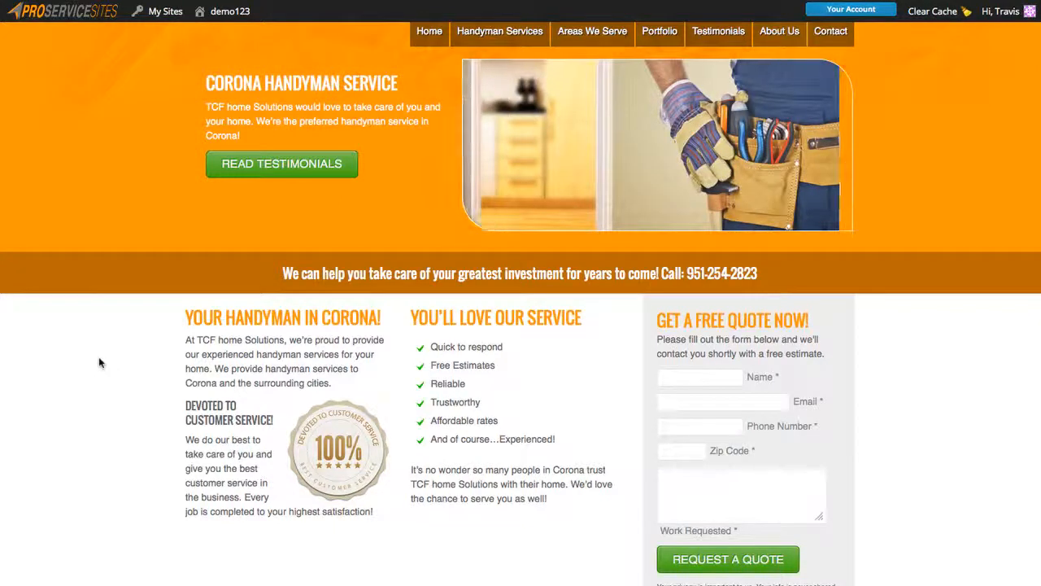
scroll(99, 362, down, 5)
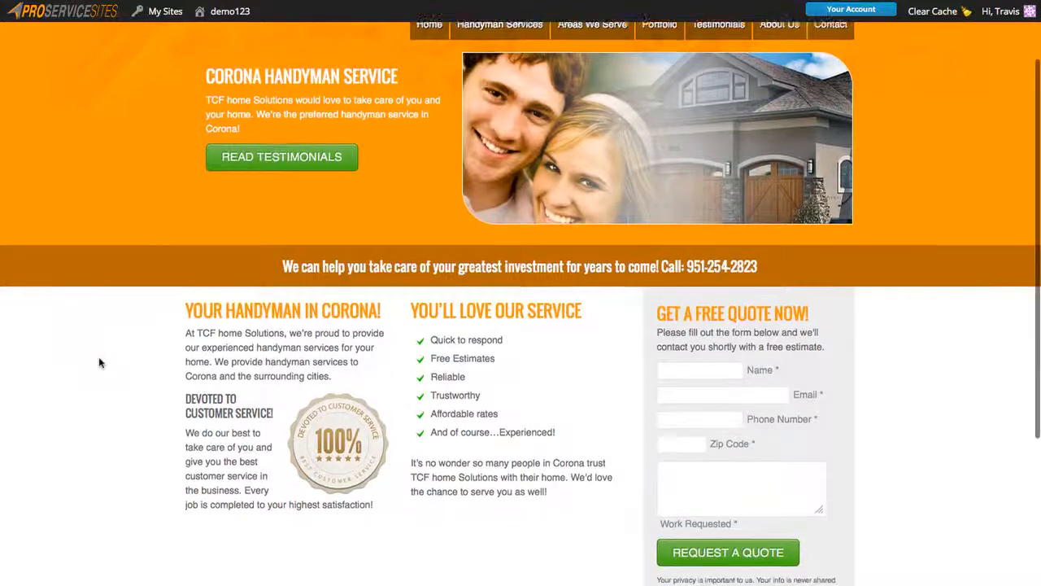
scroll(100, 362, down, 1)
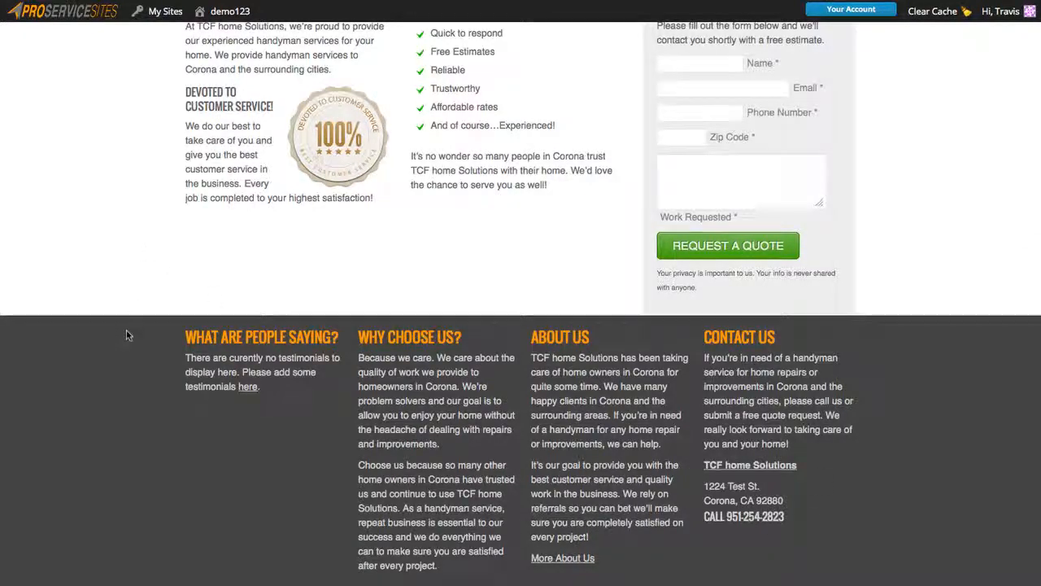
scroll(126, 332, up, 5)
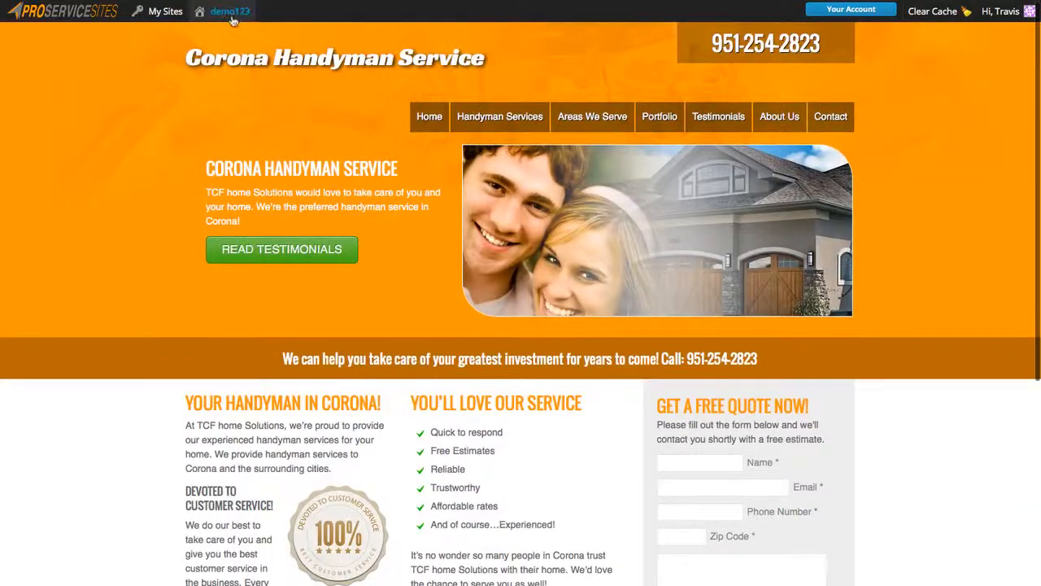
mouse_move(231, 19)
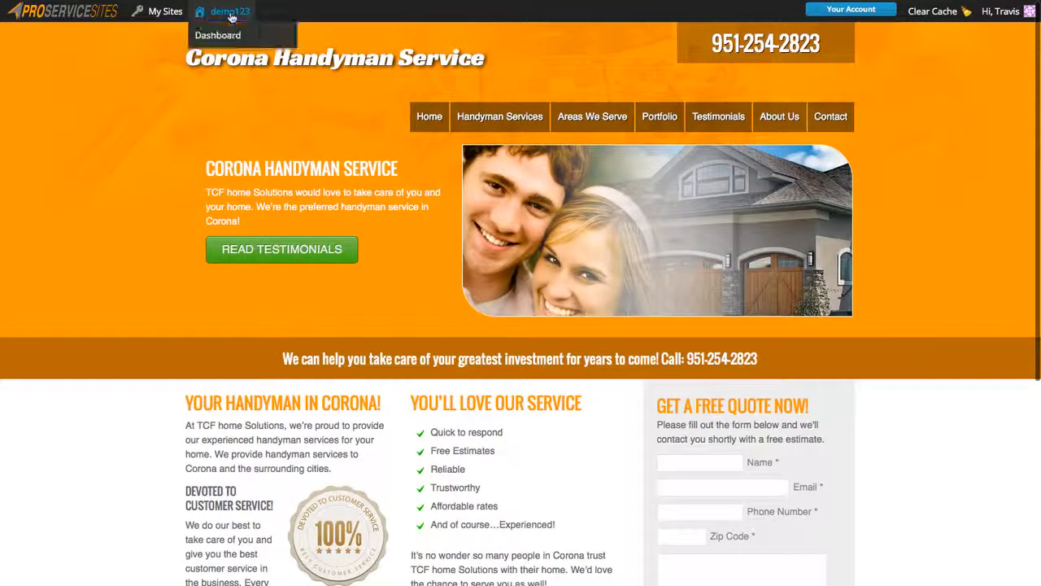
click(218, 35)
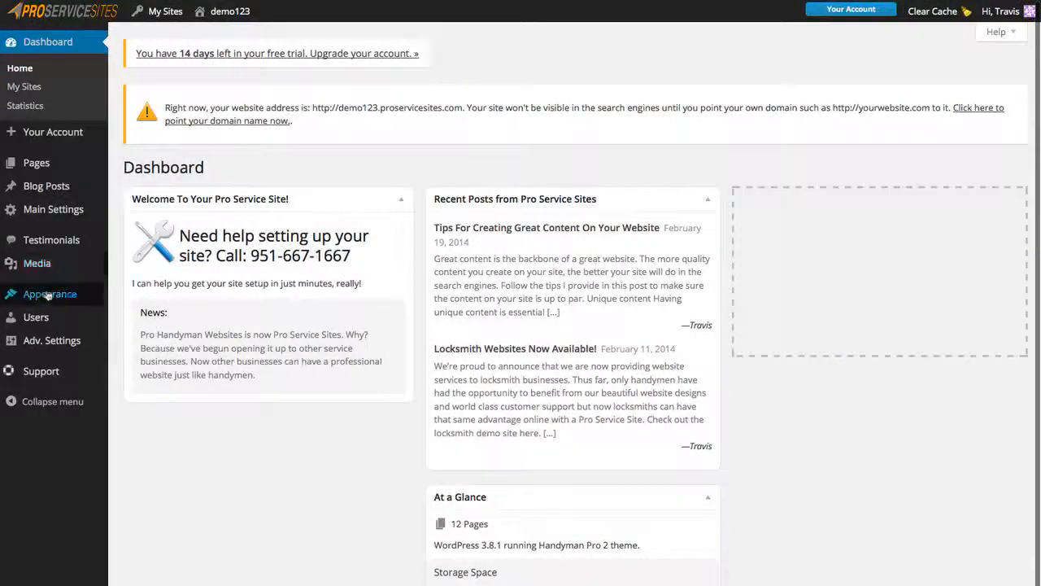
Open Appearance > Widgets and expand the Footer widget four area.
mouse_move(48, 295)
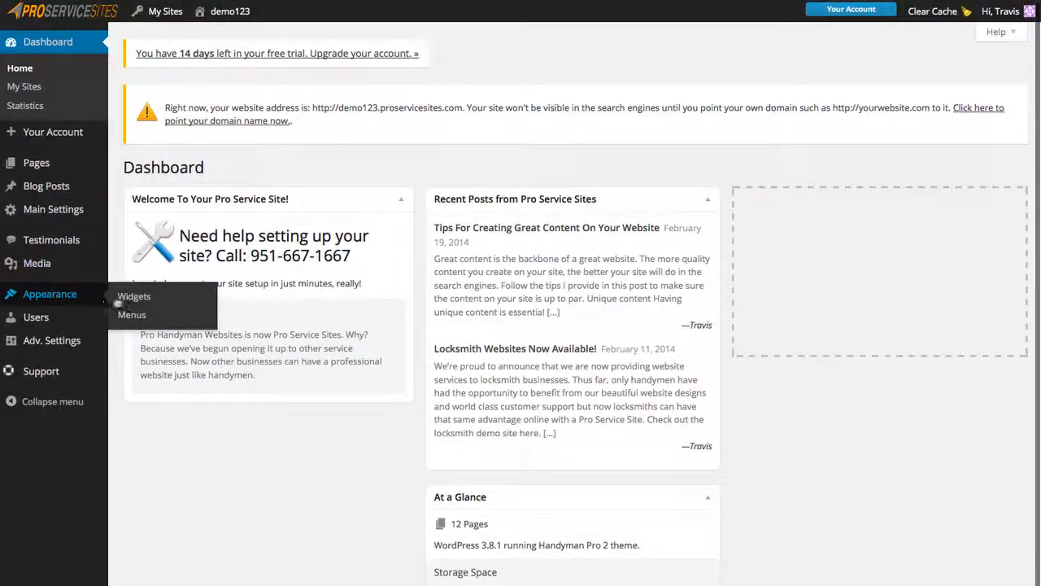
click(135, 297)
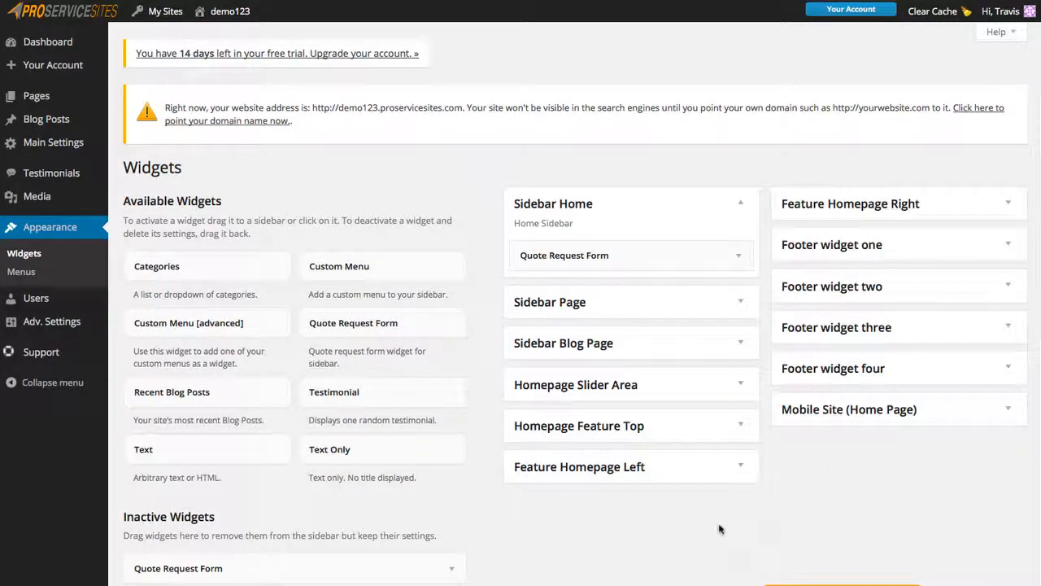
click(1013, 369)
Inspect the Contact Us text widget's [main_city] placeholder, then collapse the widget and footer area.
click(1008, 421)
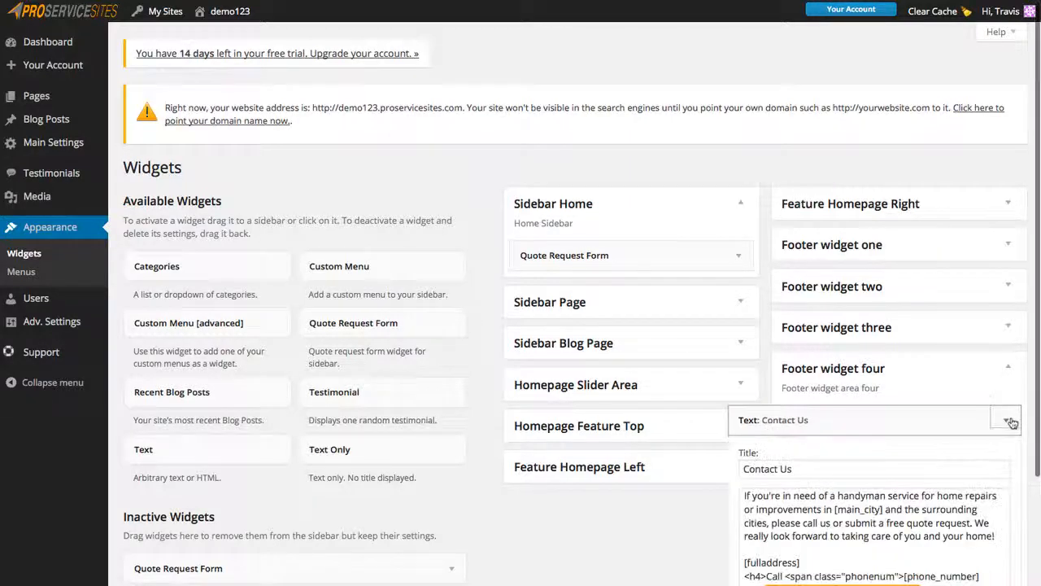
scroll(630, 570, down, 3)
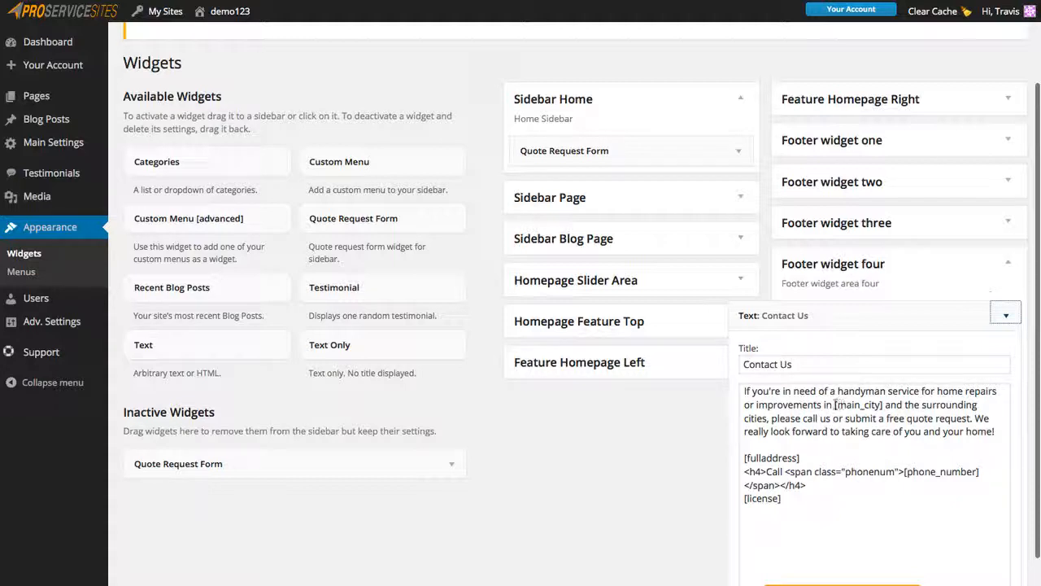
drag(836, 404, 880, 404)
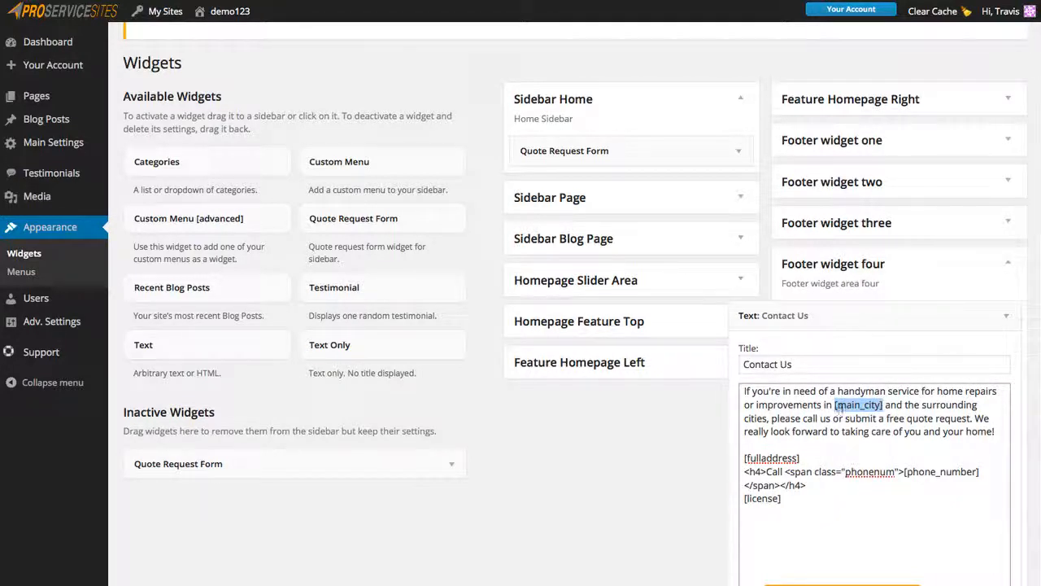
click(883, 404)
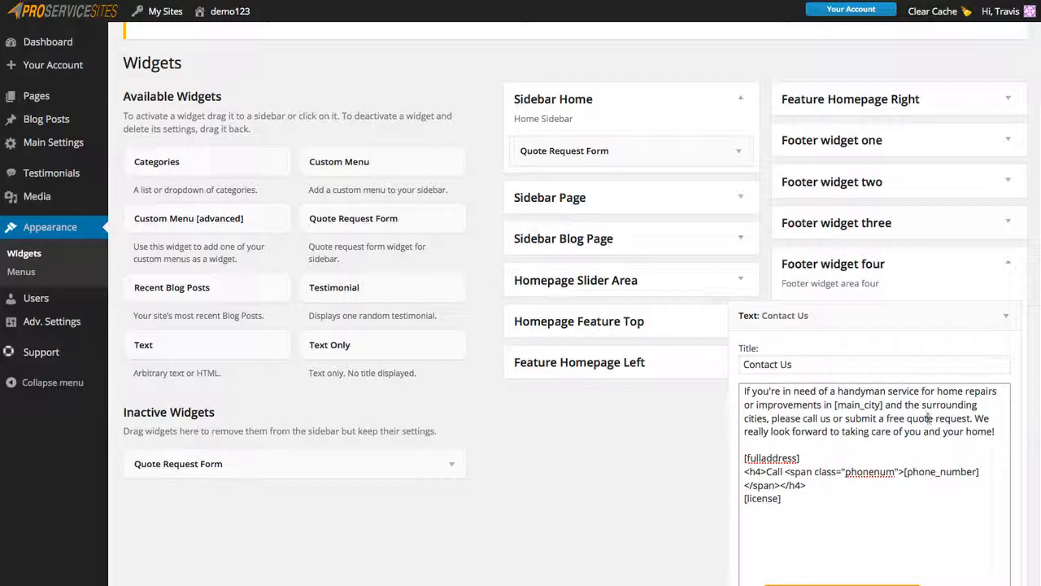
click(1007, 322)
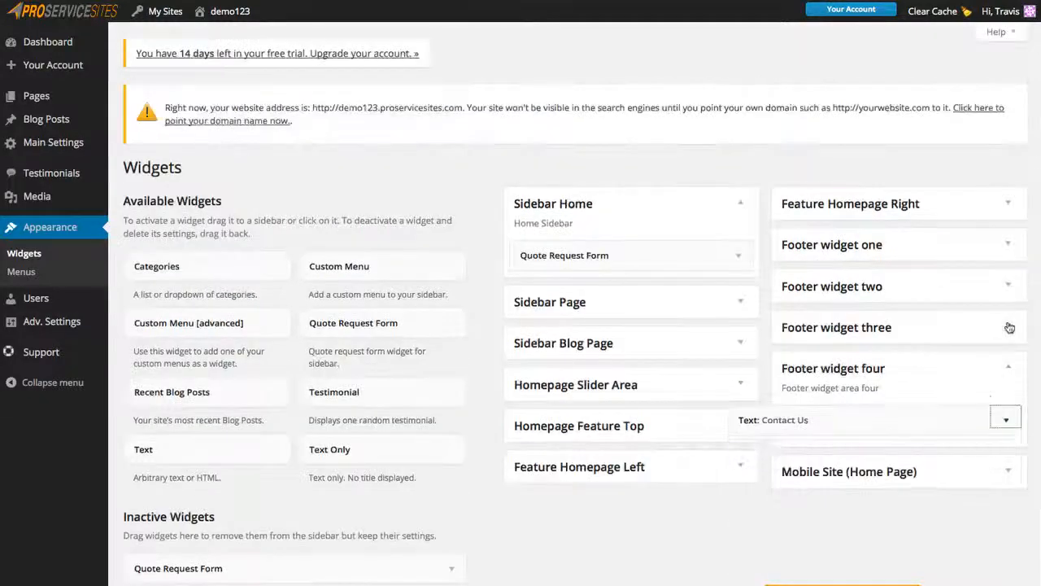
click(1005, 370)
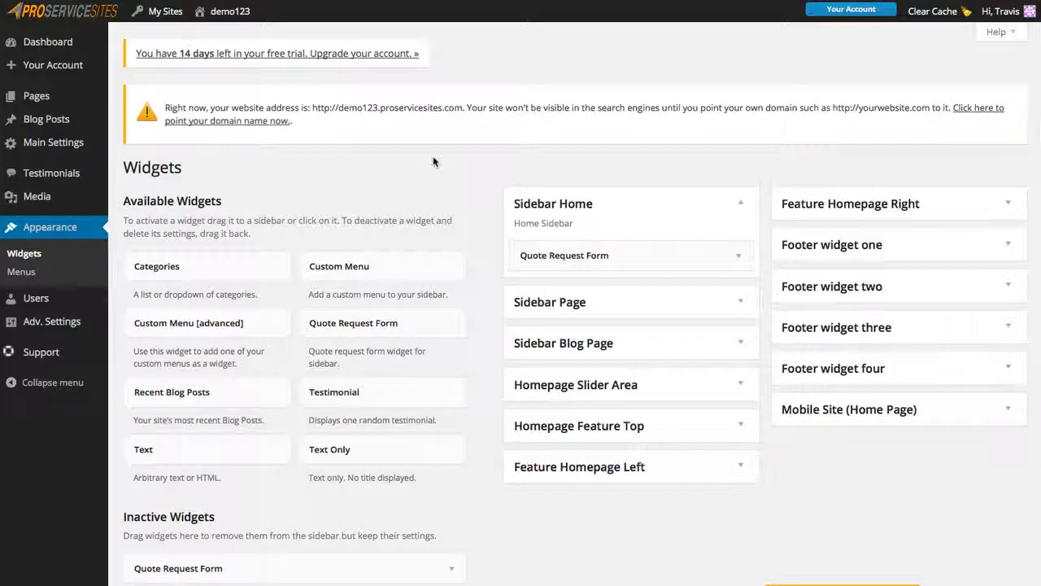
mouse_move(36, 97)
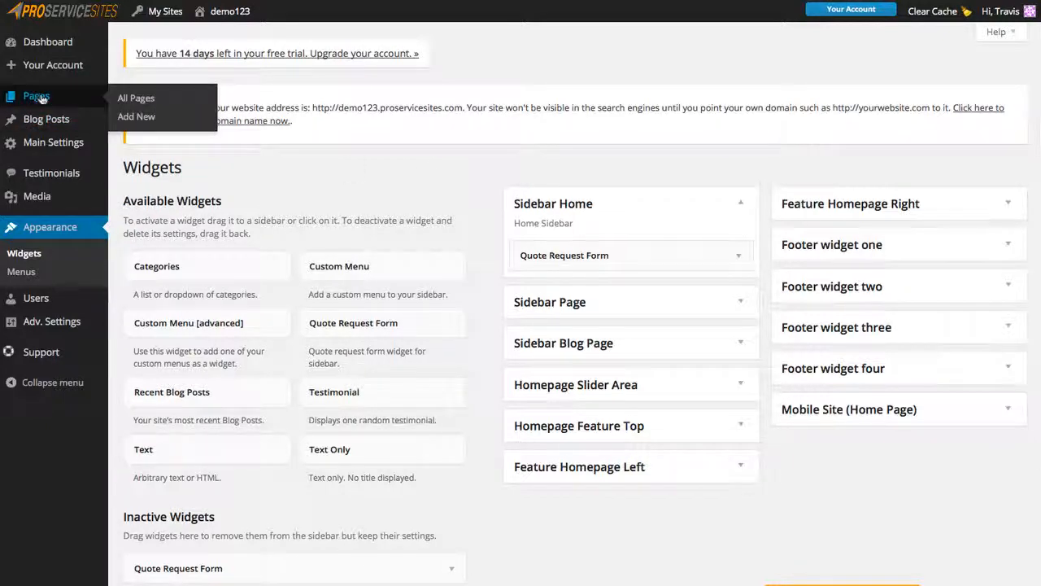
Open Pages > All Pages and scroll through the 12 published pages.
click(135, 99)
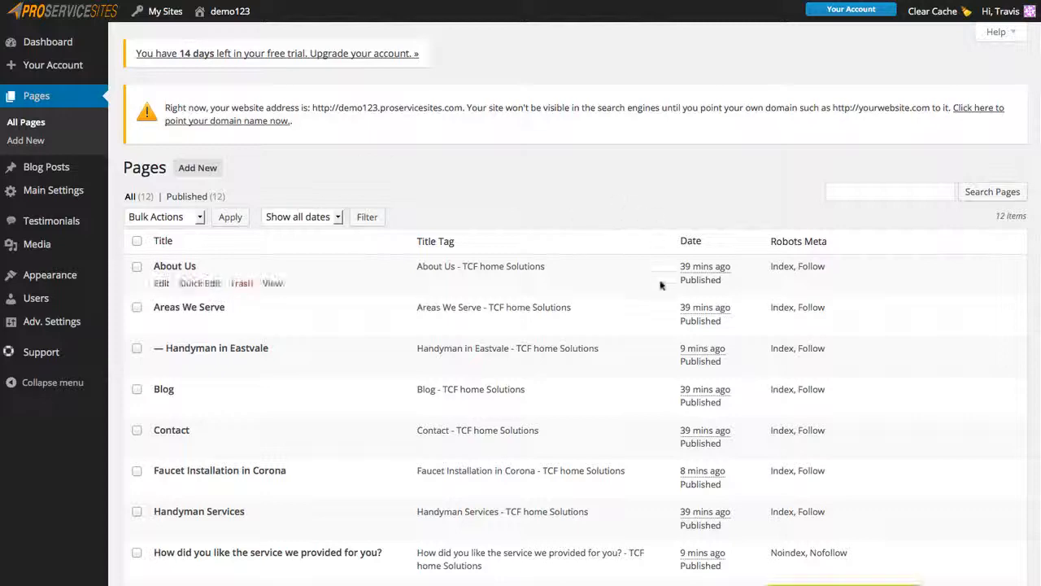
scroll(662, 284, down, 3)
scroll(660, 285, down, 3)
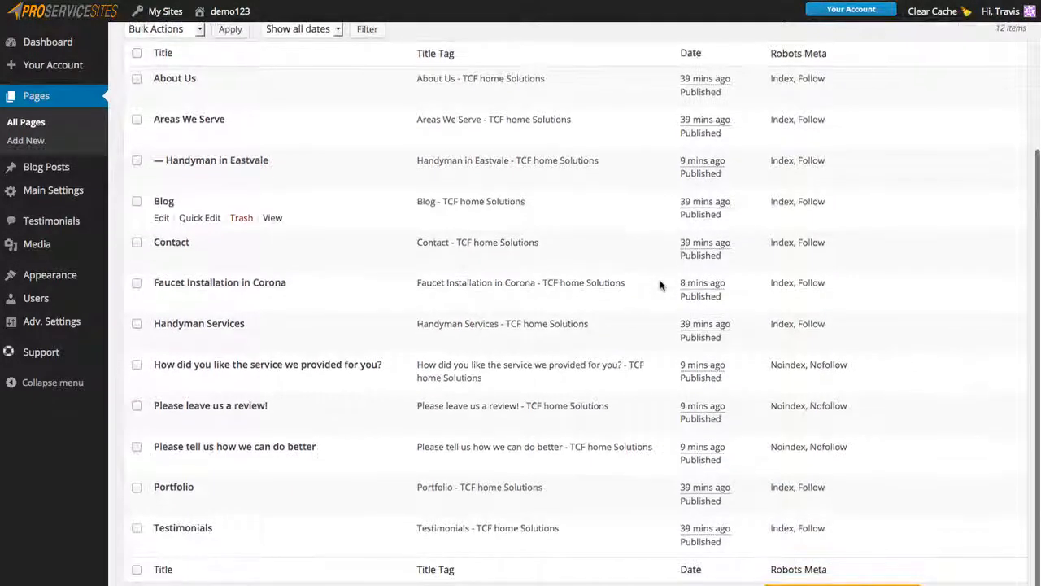
scroll(660, 285, up, 1)
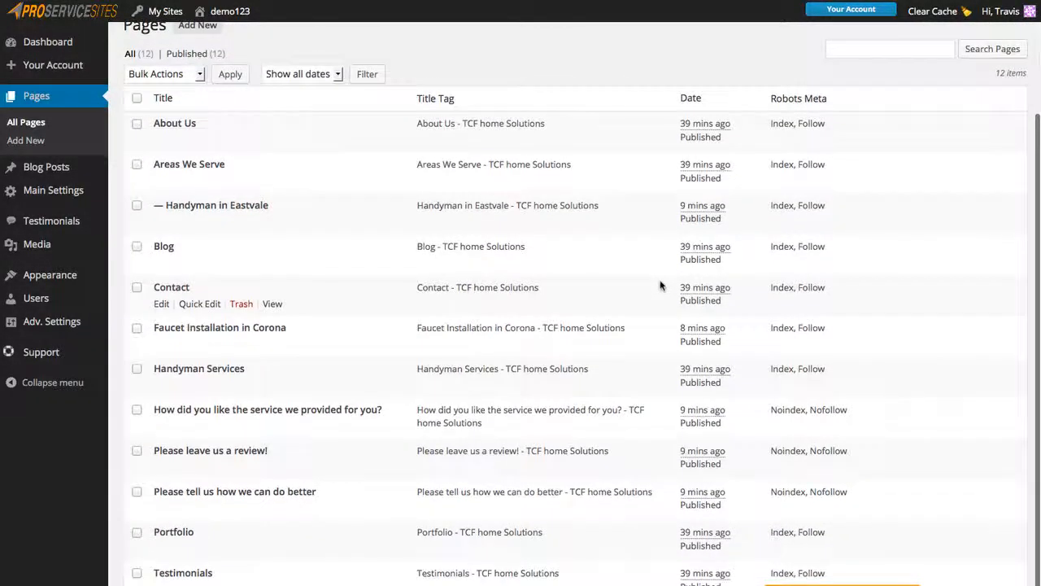
scroll(660, 286, up, 1)
scroll(661, 286, down, 1)
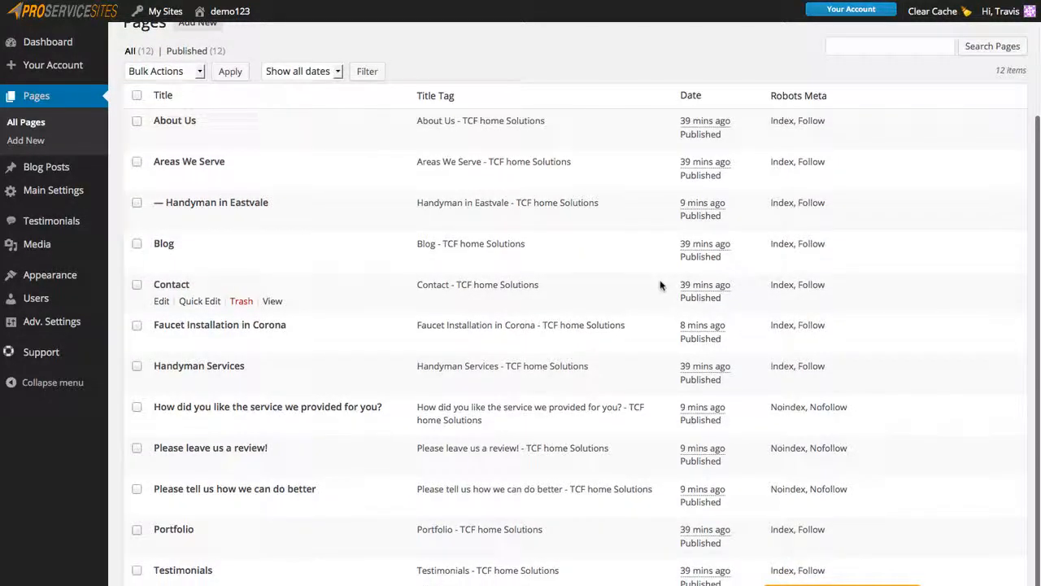
click(244, 205)
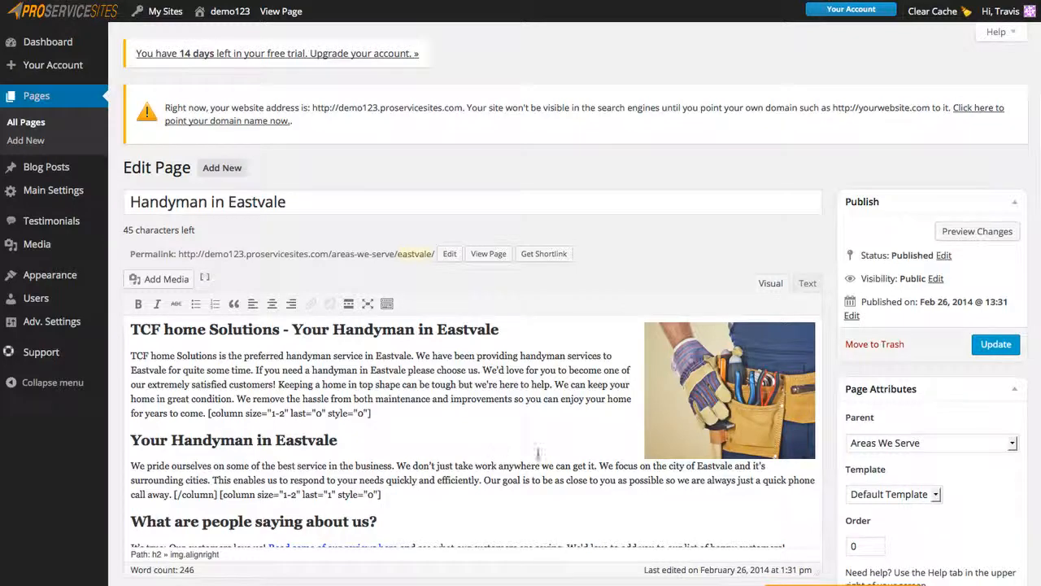
Scroll through the Eastvale page's TCF home Solutions text and handyman image in the editor.
scroll(537, 453, down, 2)
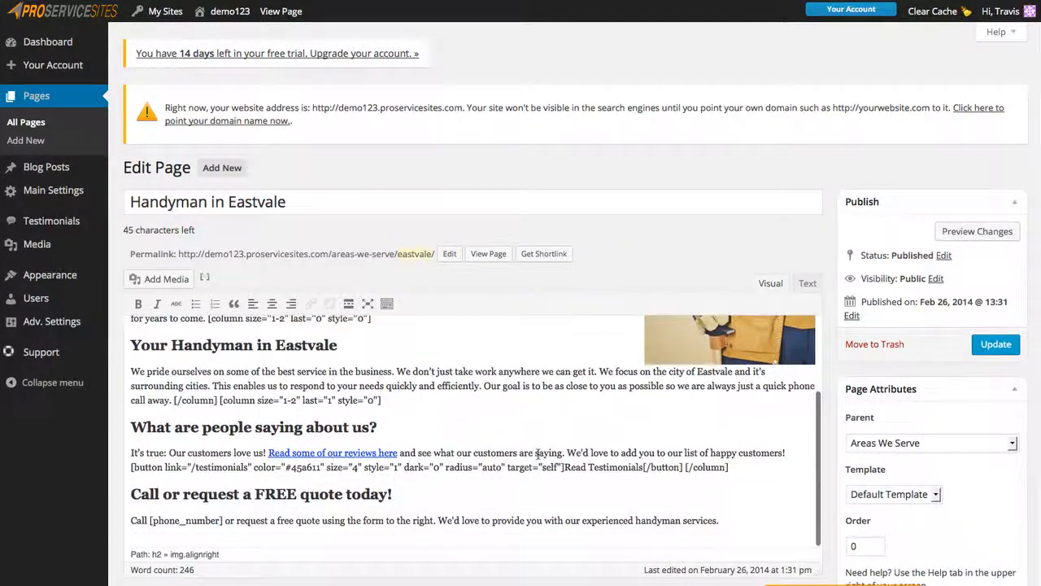
scroll(539, 453, up, 2)
scroll(539, 453, up, 1)
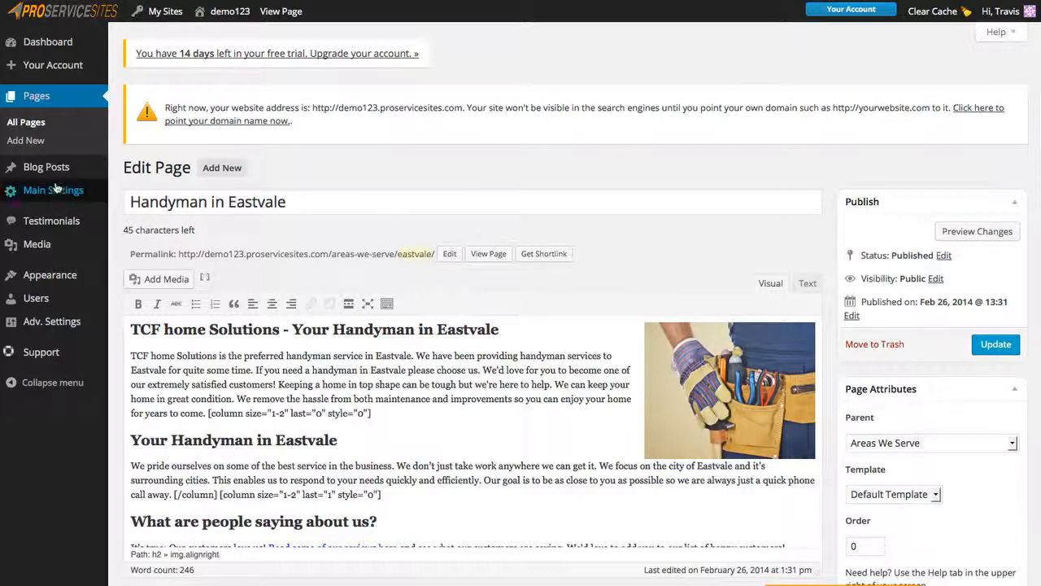
mouse_move(52, 171)
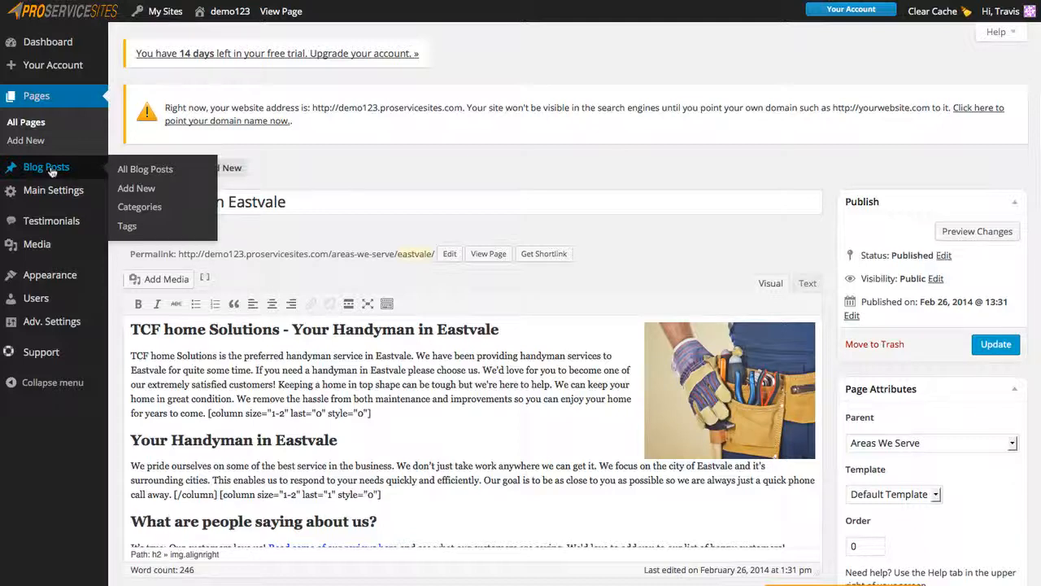
Check the empty All Blog Posts list, then open the Customer Testimonials page.
click(49, 169)
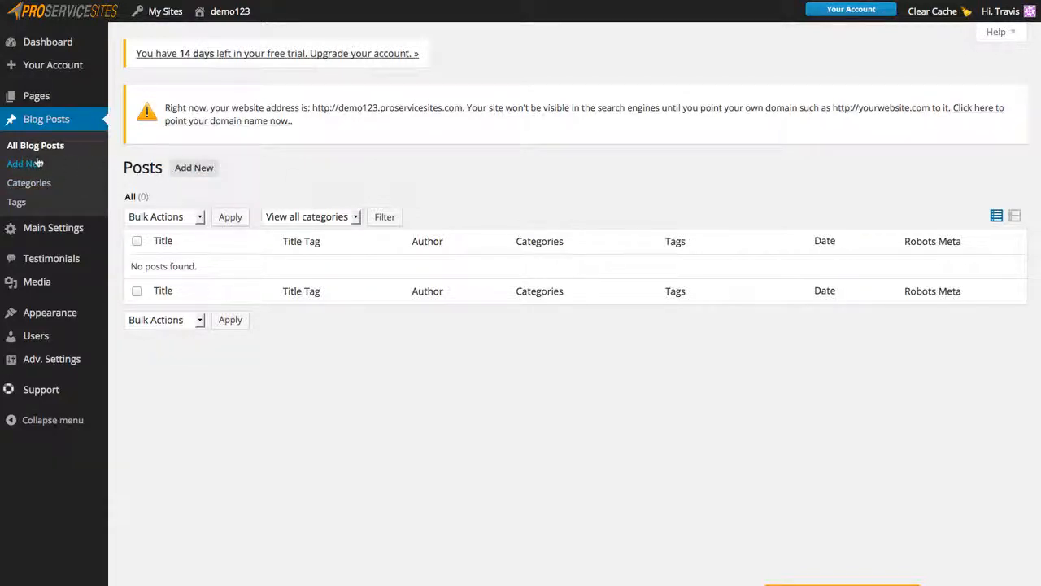
mouse_move(61, 235)
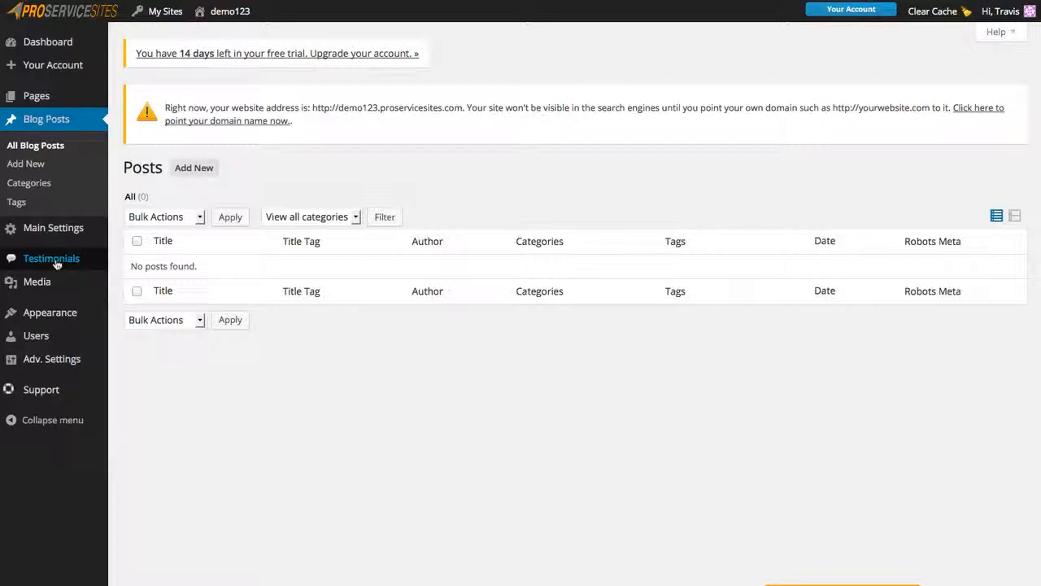
click(56, 261)
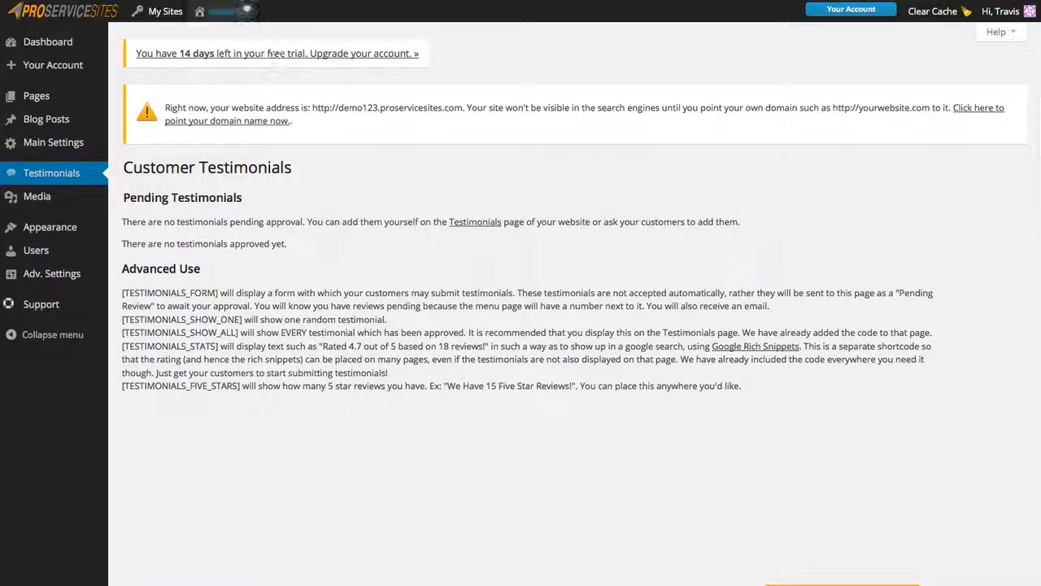
Visit the live Corona Handyman Service site from the admin bar's site menu.
mouse_move(225, 11)
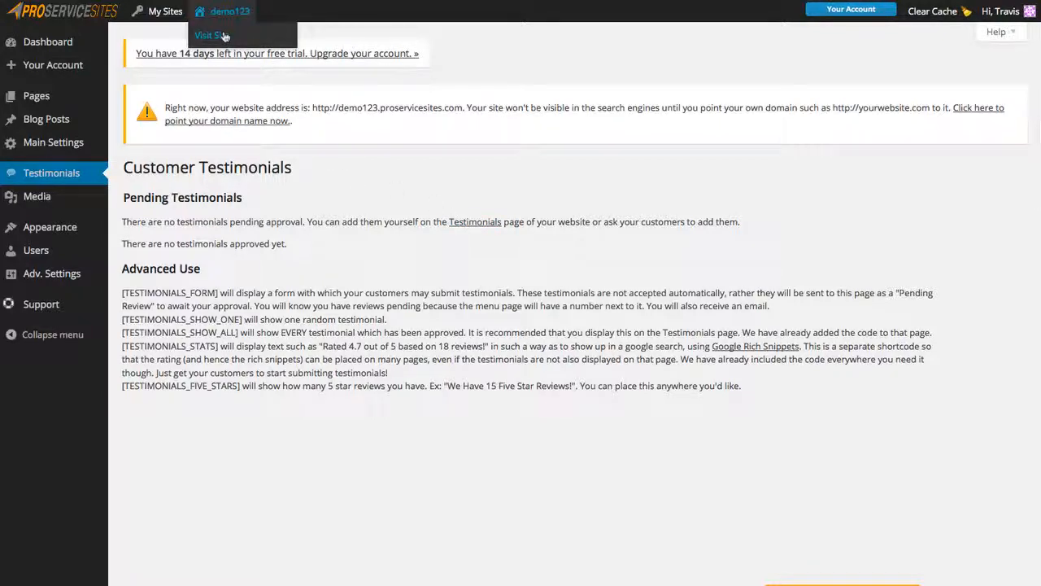
click(224, 36)
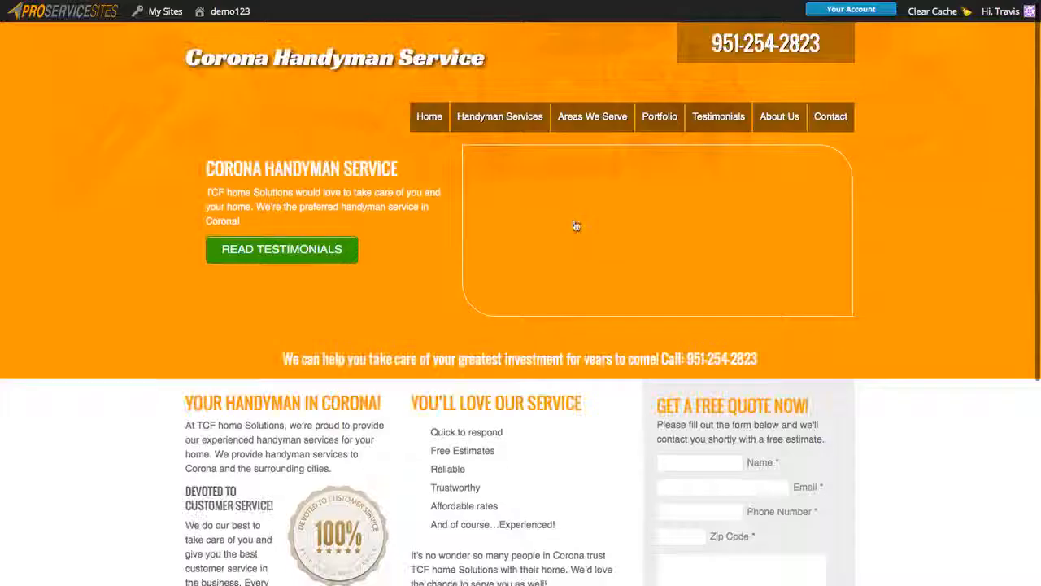
Browse the orange home page and its feedback form, then open the site's Testimonials page.
scroll(954, 232, down, 3)
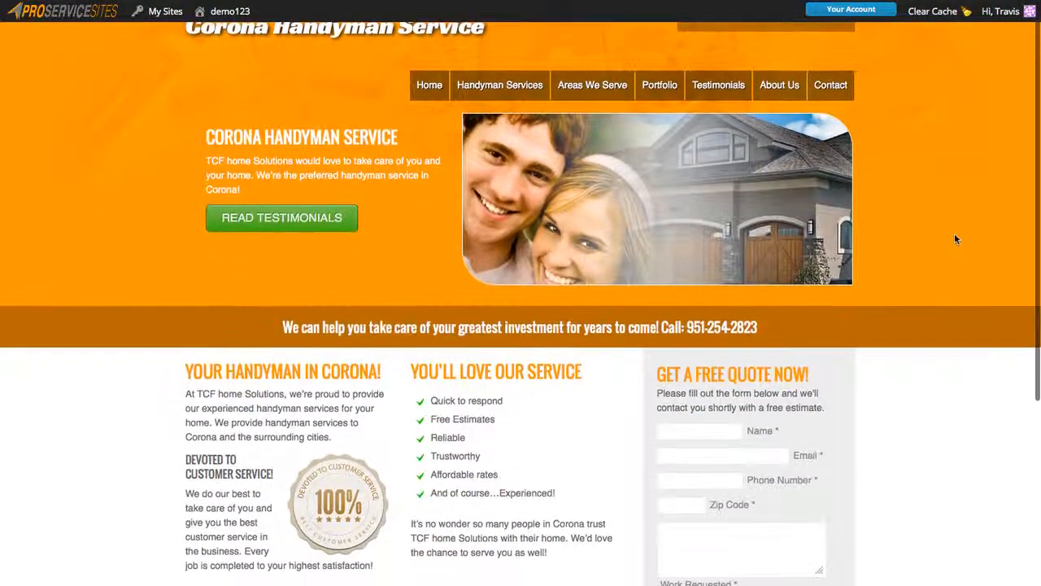
scroll(957, 240, down, 5)
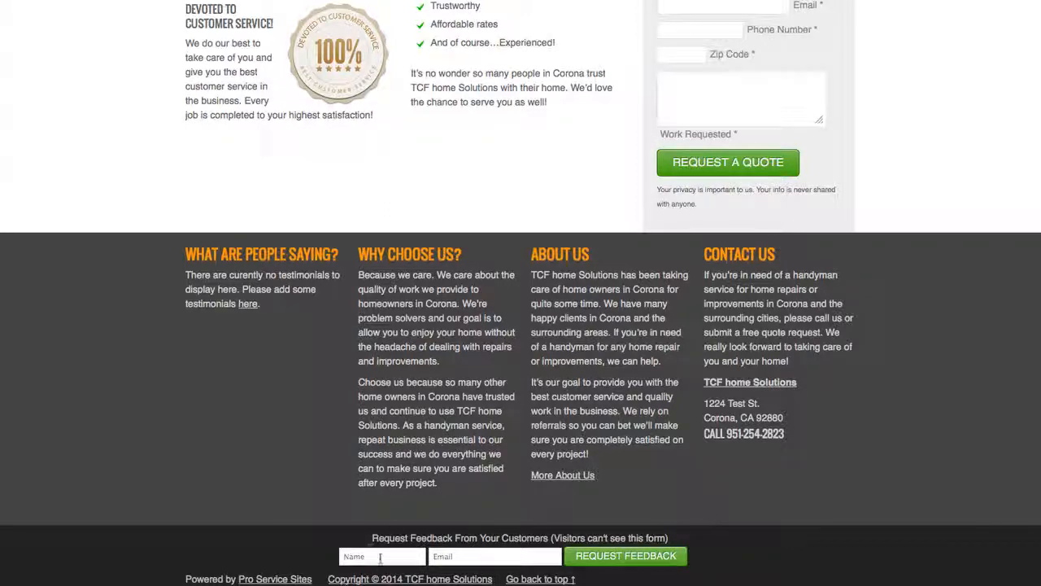
click(464, 555)
scroll(945, 337, up, 10)
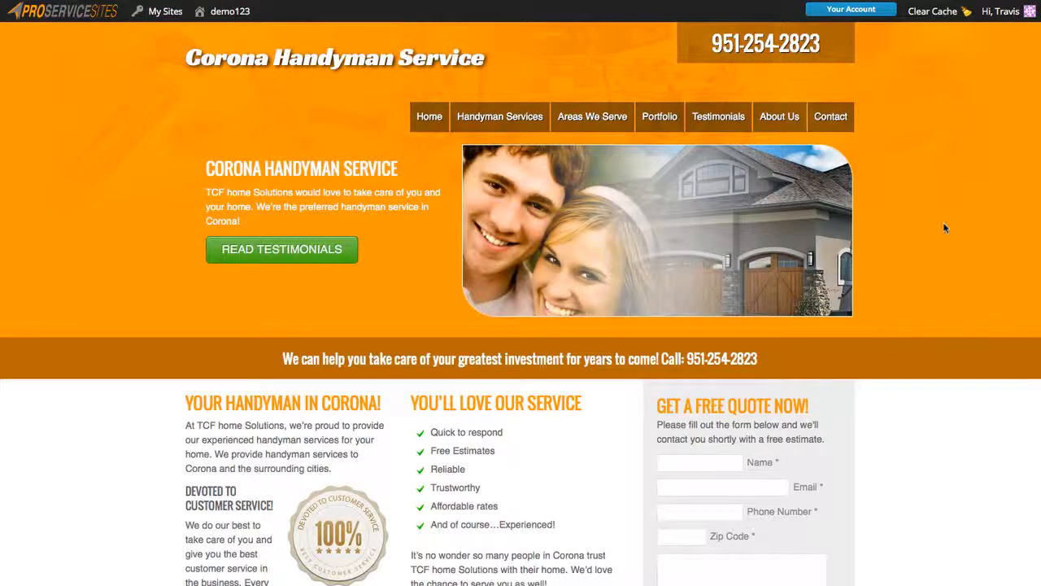
click(719, 120)
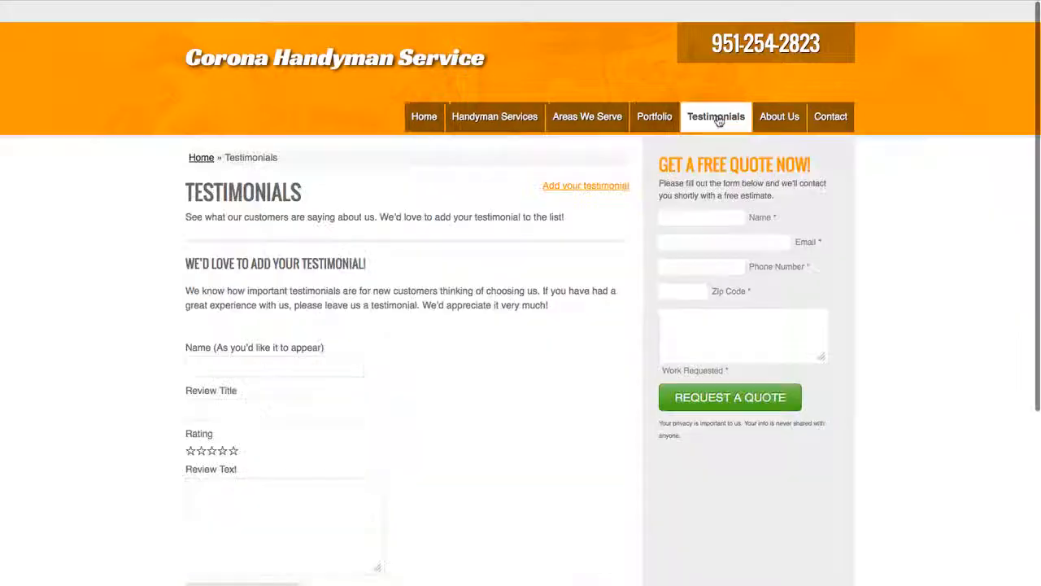
scroll(107, 344, down, 1)
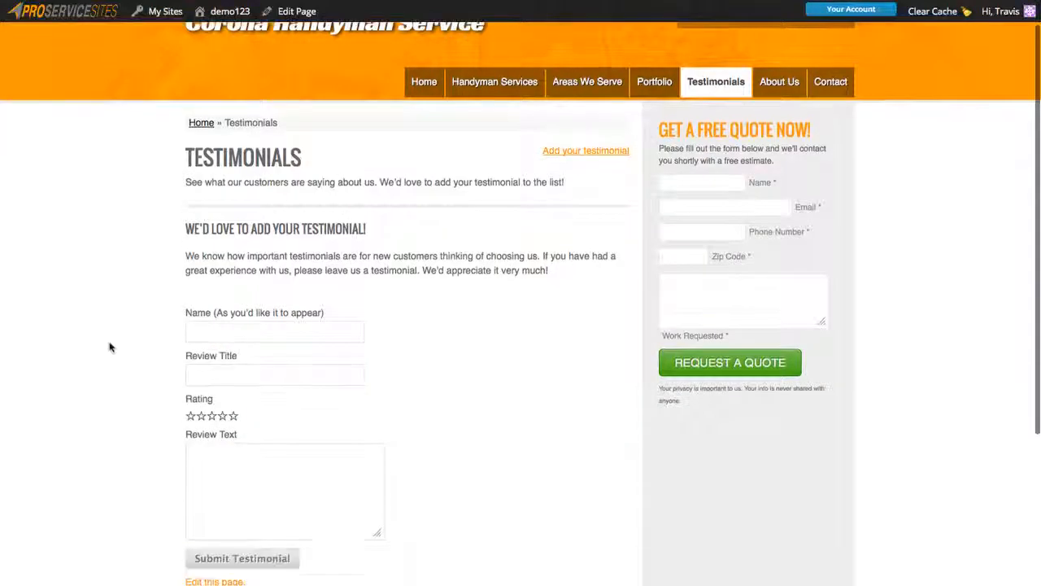
click(246, 374)
click(254, 489)
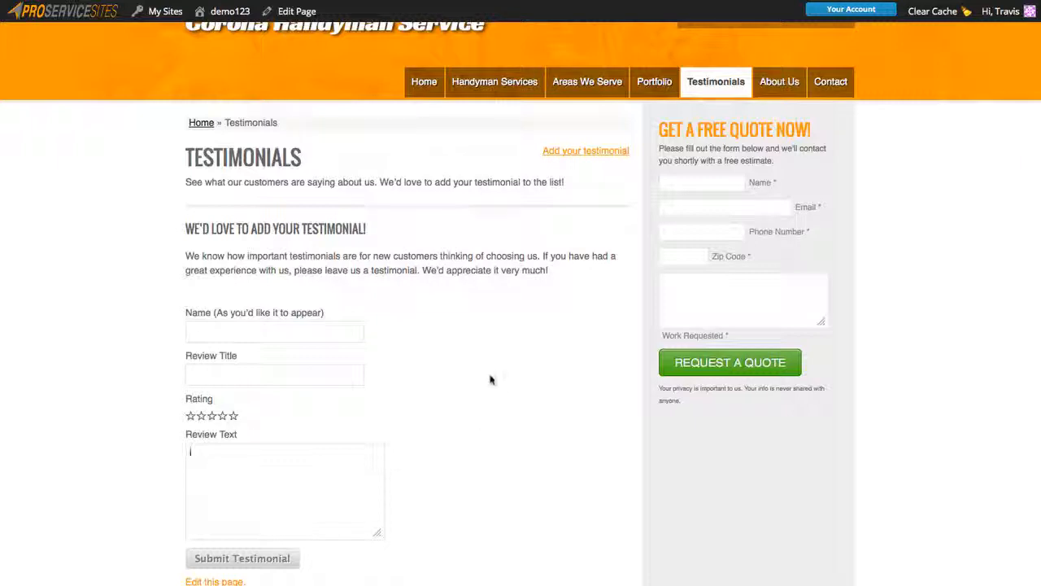
scroll(911, 254, up, 1)
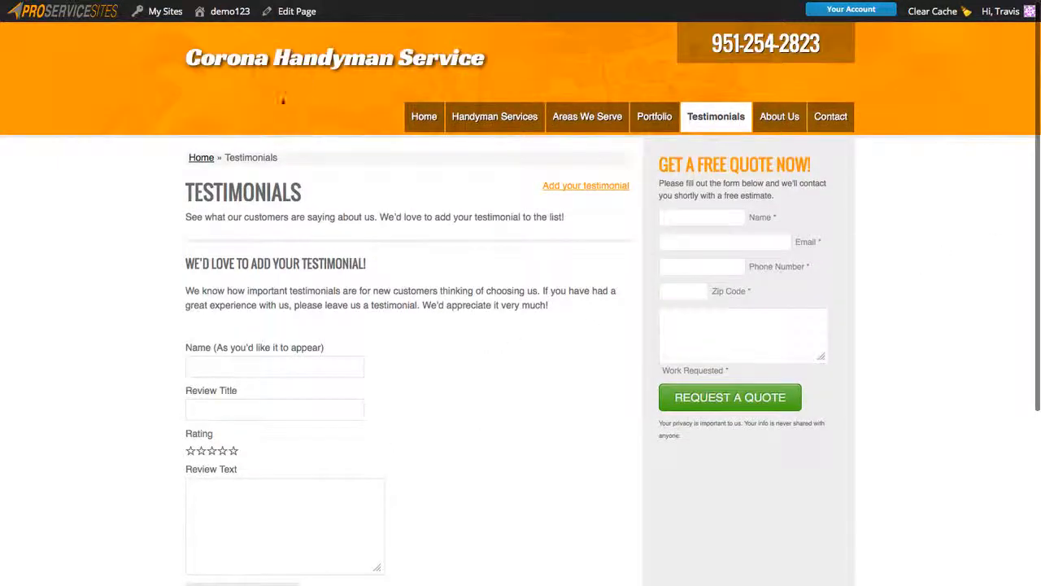
mouse_move(227, 13)
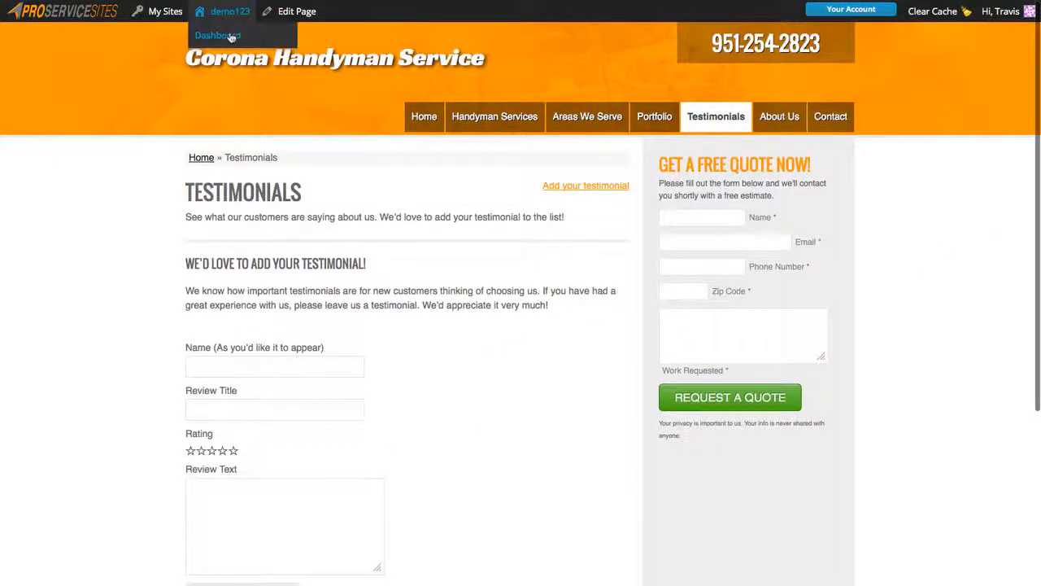
Return to and review the admin dashboard, then open Your Account's Pro plan upgrade page.
click(231, 36)
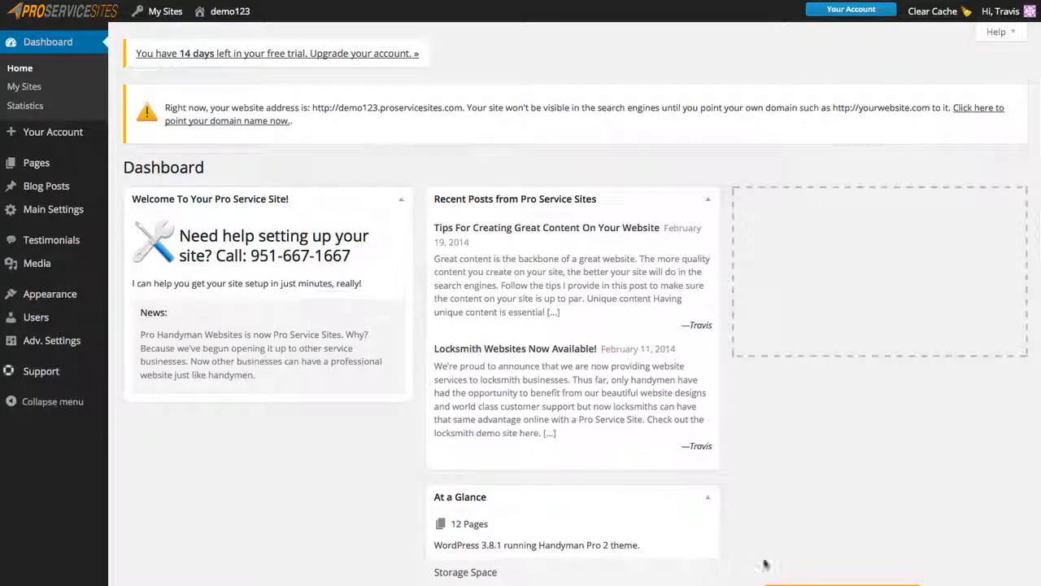
scroll(819, 565, down, 1)
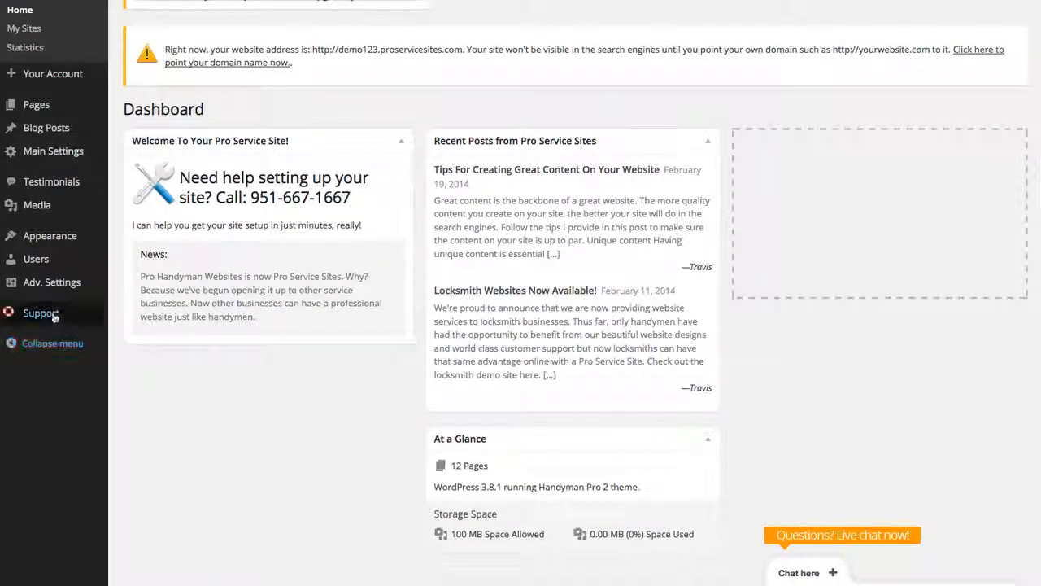
mouse_move(44, 317)
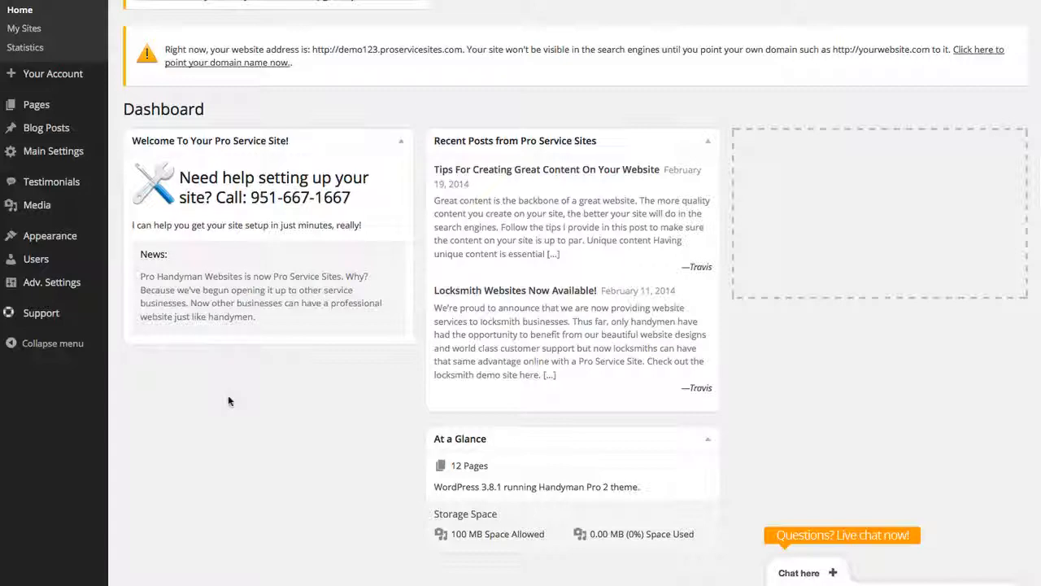
scroll(629, 139, up, 2)
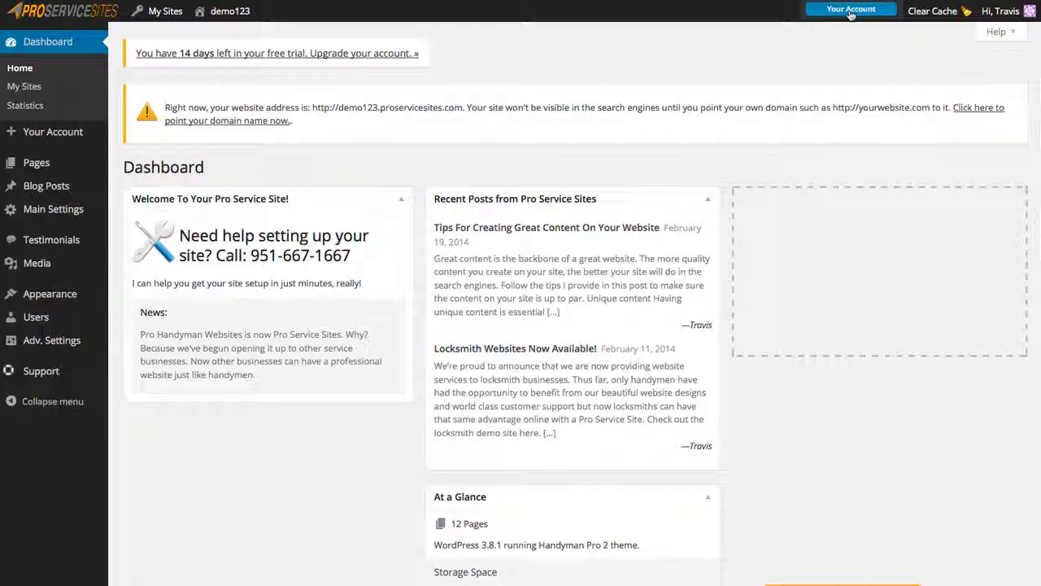
click(851, 12)
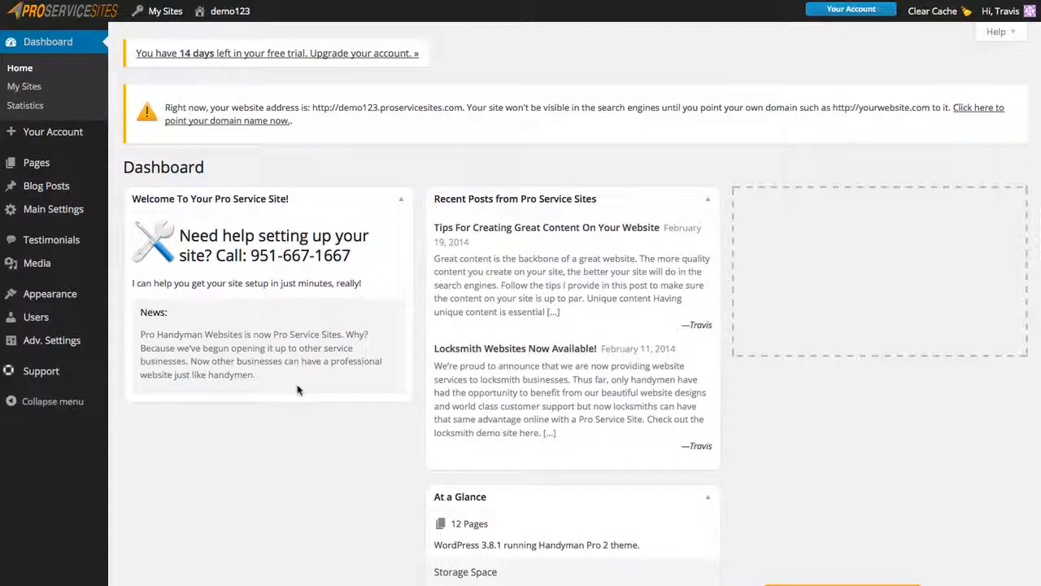
Expand the dashboard's Need Help? panel showing How-To Tutorials and a support ticket link.
click(1002, 32)
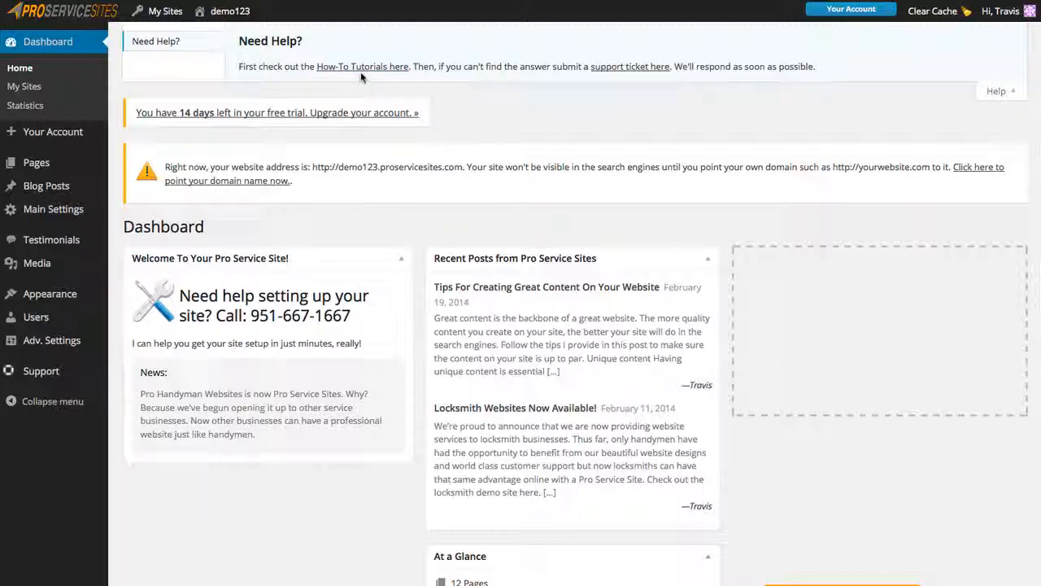
mouse_move(42, 376)
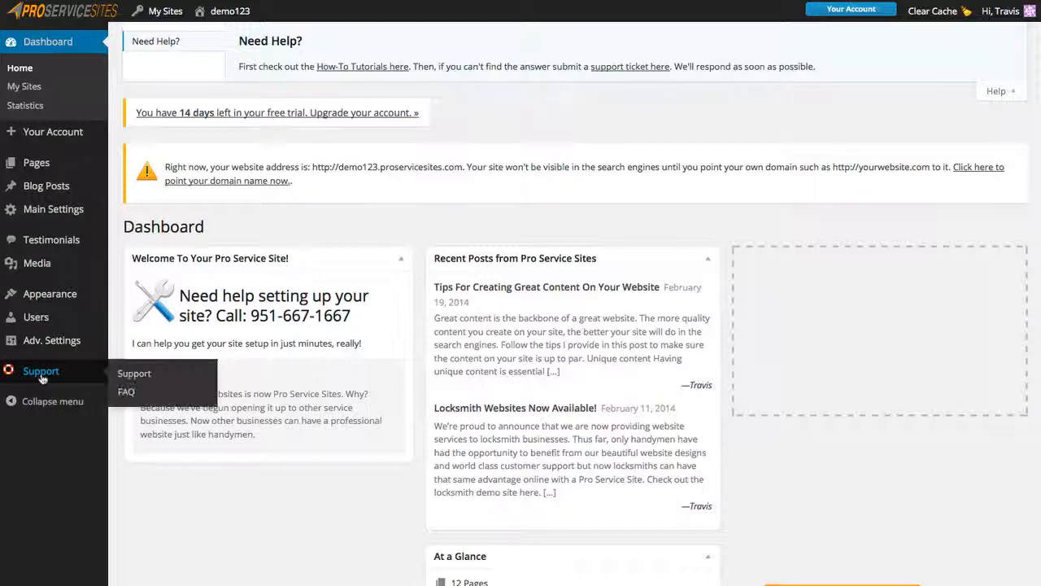